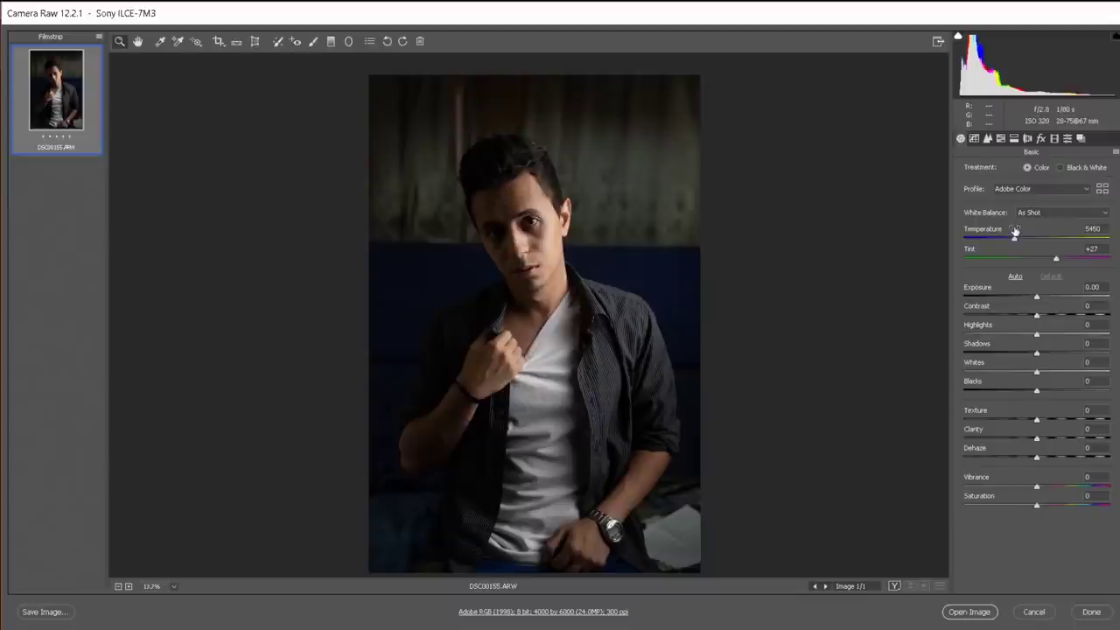
- Cool the portrait's white balance to temperature 4950 and set the tint to +40
{"action": "left_click_drag", "start_coordinate": [1014, 230], "coordinate": [1006, 232]}
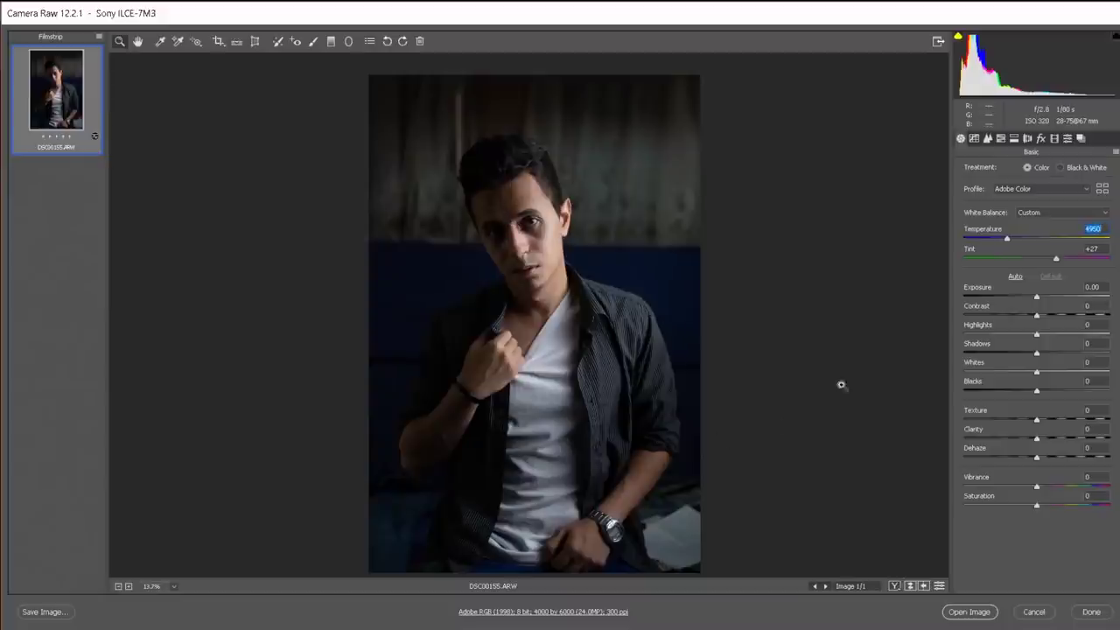
{"action": "left_click_drag", "start_coordinate": [1053, 250], "coordinate": [1068, 248]}
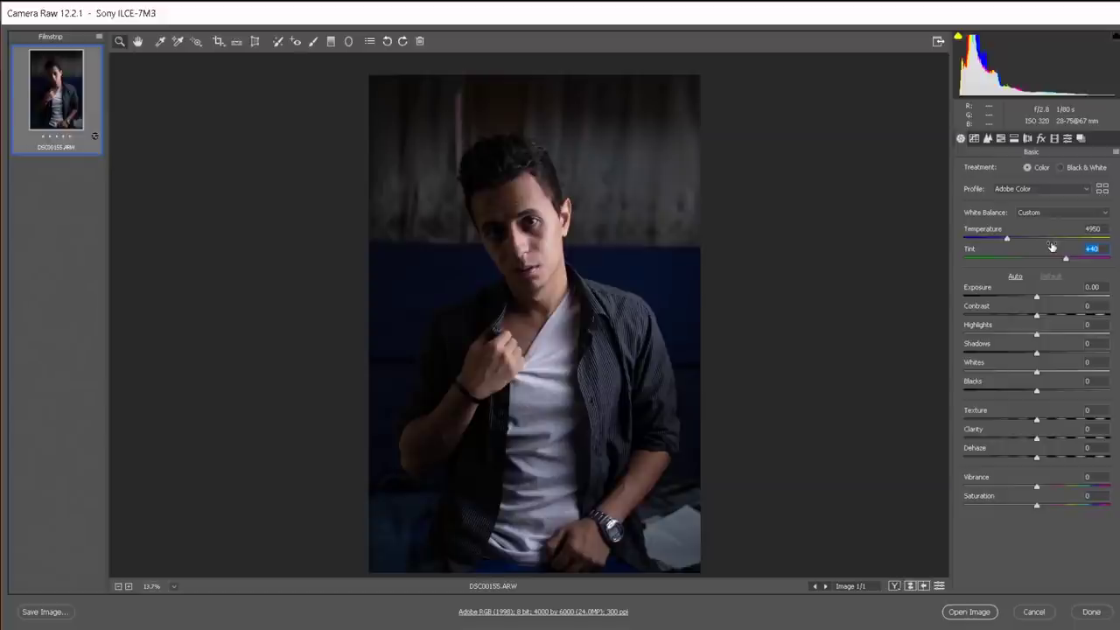
- Adjust the basic tones with Highlights at -15, Shadows at +19 and Whites at +22
{"action": "left_click_drag", "start_coordinate": [533, 200], "coordinate": [545, 327]}
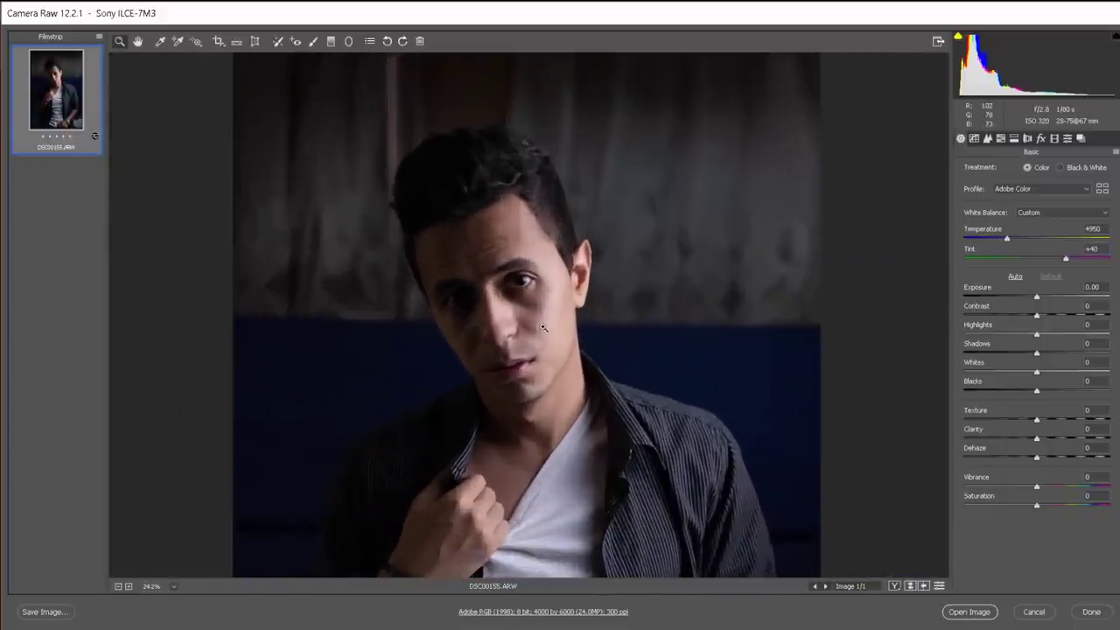
{"action": "mouse_move", "coordinate": [1036, 334]}
{"action": "left_mouse_down"}
{"action": "mouse_move", "coordinate": [1066, 335]}
{"action": "mouse_move", "coordinate": [1048, 336]}
{"action": "left_mouse_up"}
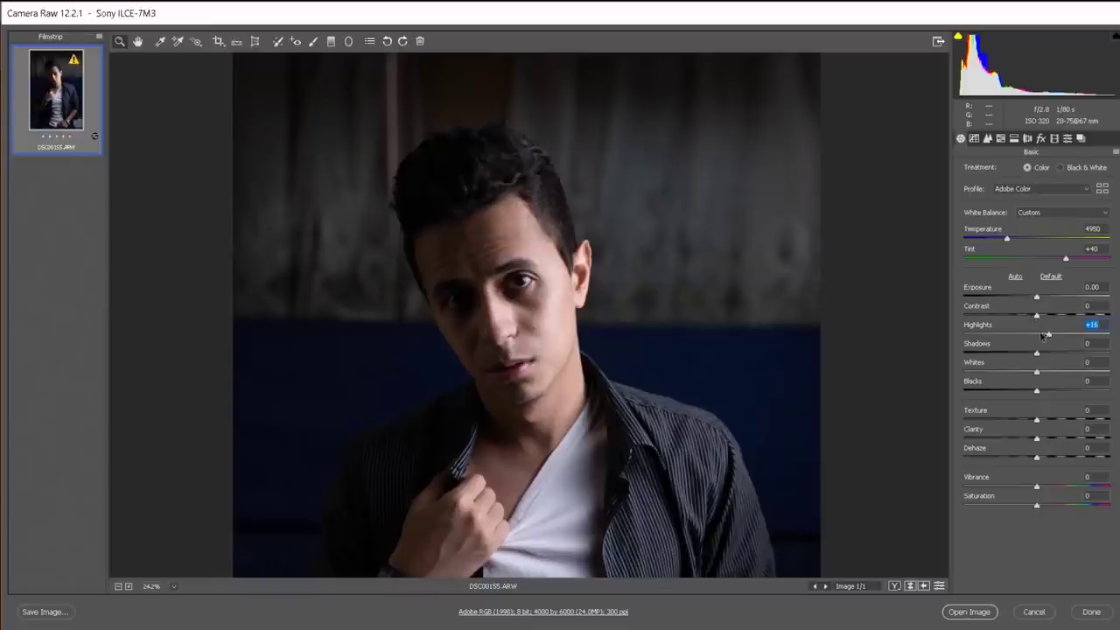
{"action": "left_click_drag", "start_coordinate": [1048, 334], "coordinate": [1022, 337]}
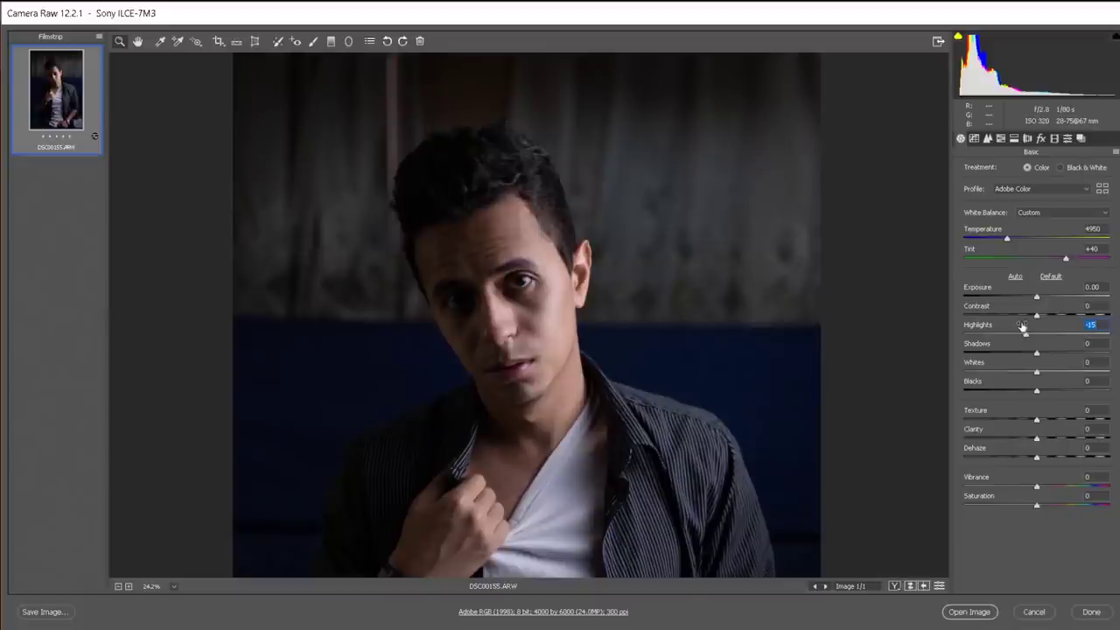
{"action": "scroll", "coordinate": [613, 359], "scroll_direction": "down", "scroll_amount": 3}
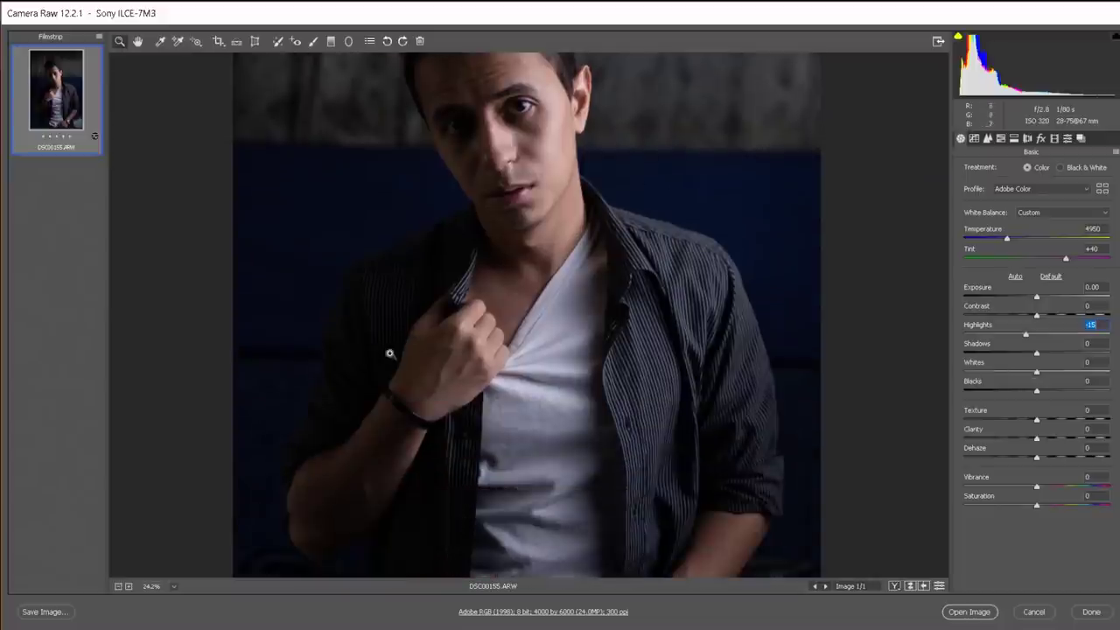
{"action": "left_click_drag", "start_coordinate": [1036, 352], "coordinate": [1048, 348]}
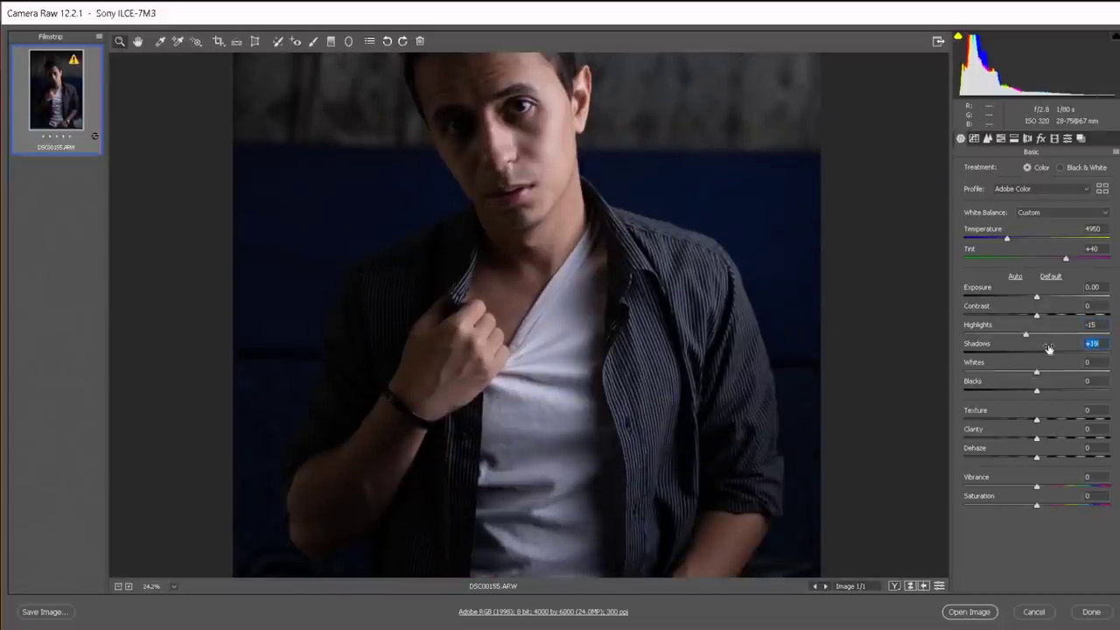
{"action": "scroll", "coordinate": [729, 260], "scroll_direction": "up", "scroll_amount": 1}
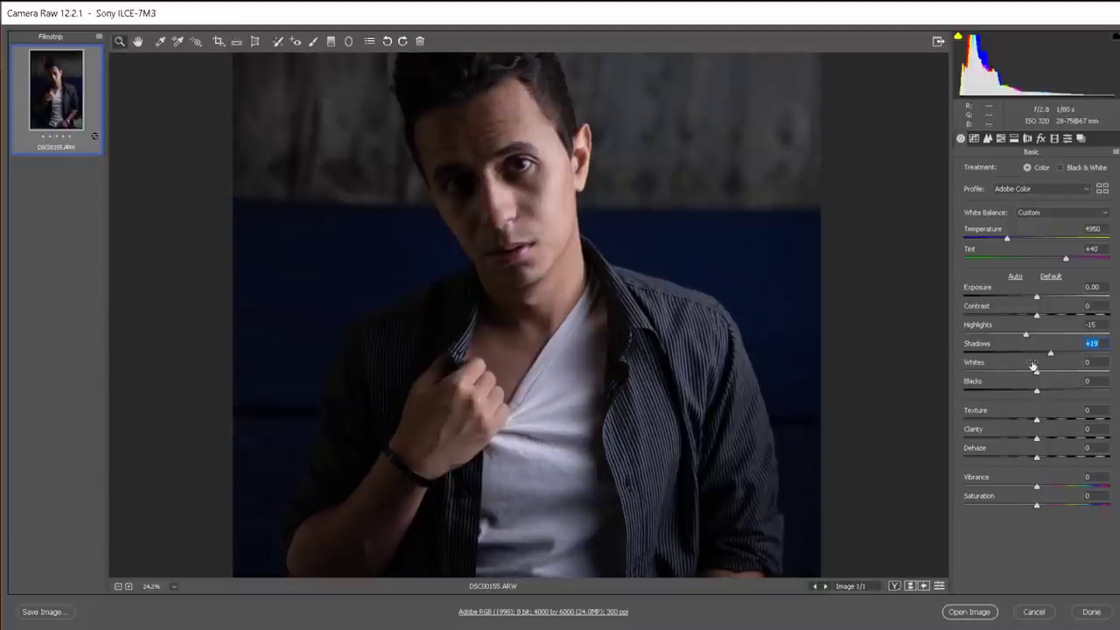
{"action": "left_click_drag", "start_coordinate": [1036, 369], "coordinate": [1046, 365]}
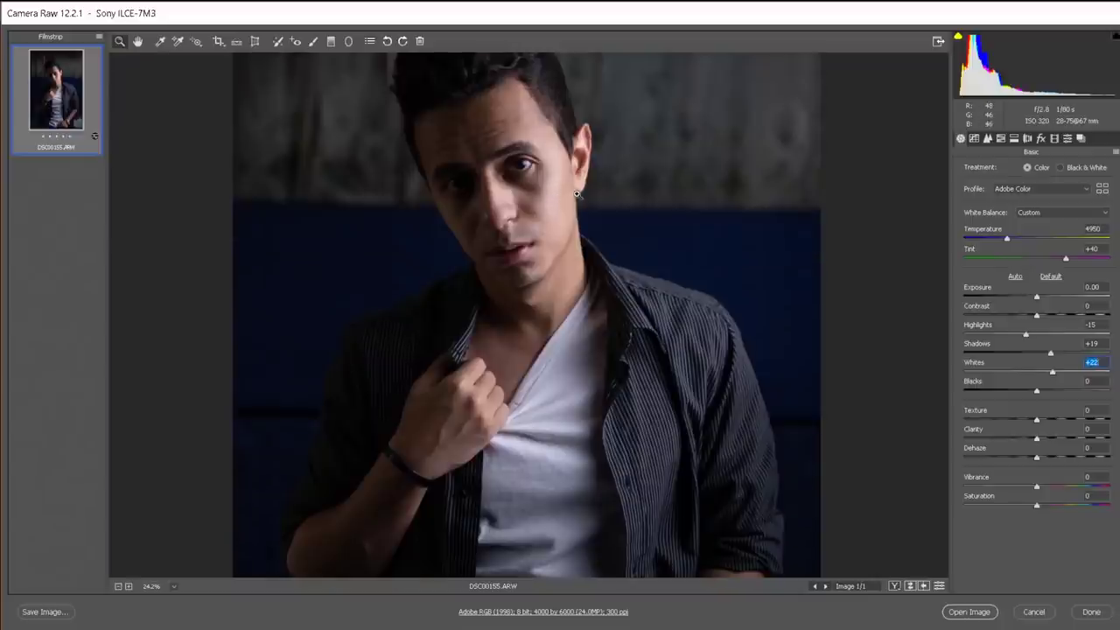
- Raise the Clarity of the portrait to +10
{"action": "left_click_drag", "start_coordinate": [553, 193], "coordinate": [725, 320]}
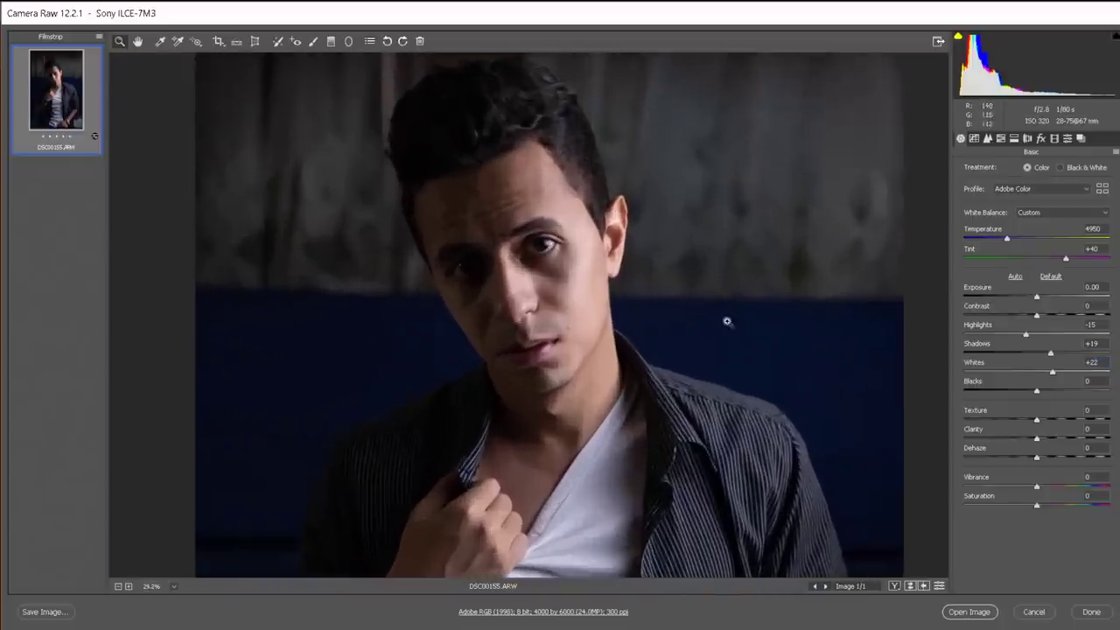
{"action": "left_click", "coordinate": [1035, 435]}
{"action": "left_click_drag", "start_coordinate": [1035, 435], "coordinate": [1038, 432]}
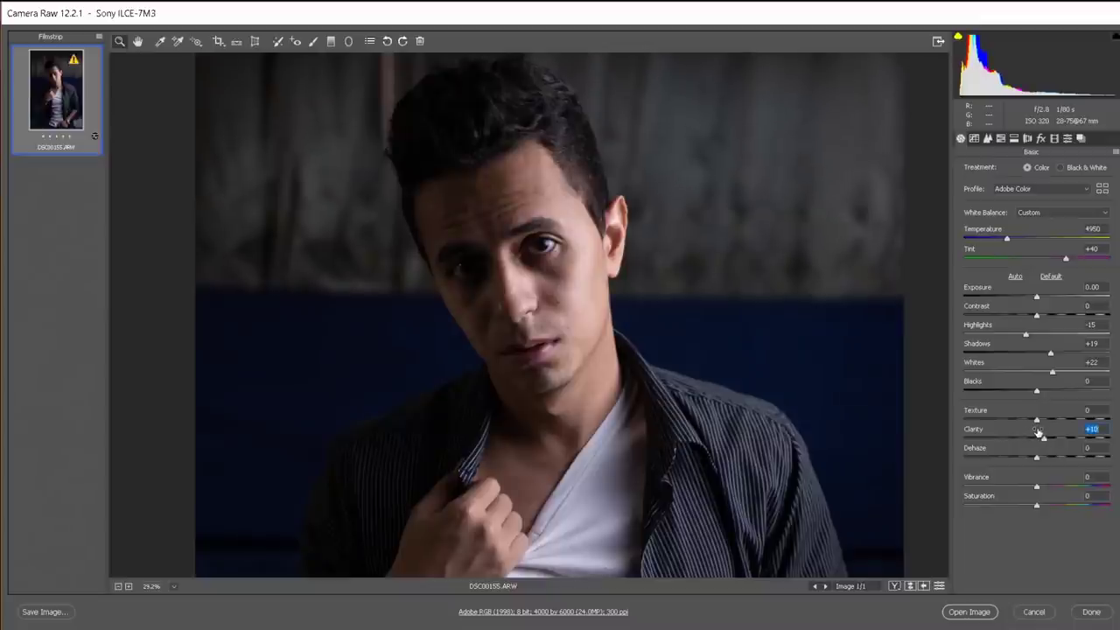
{"action": "key", "text": "ctrl+0"}
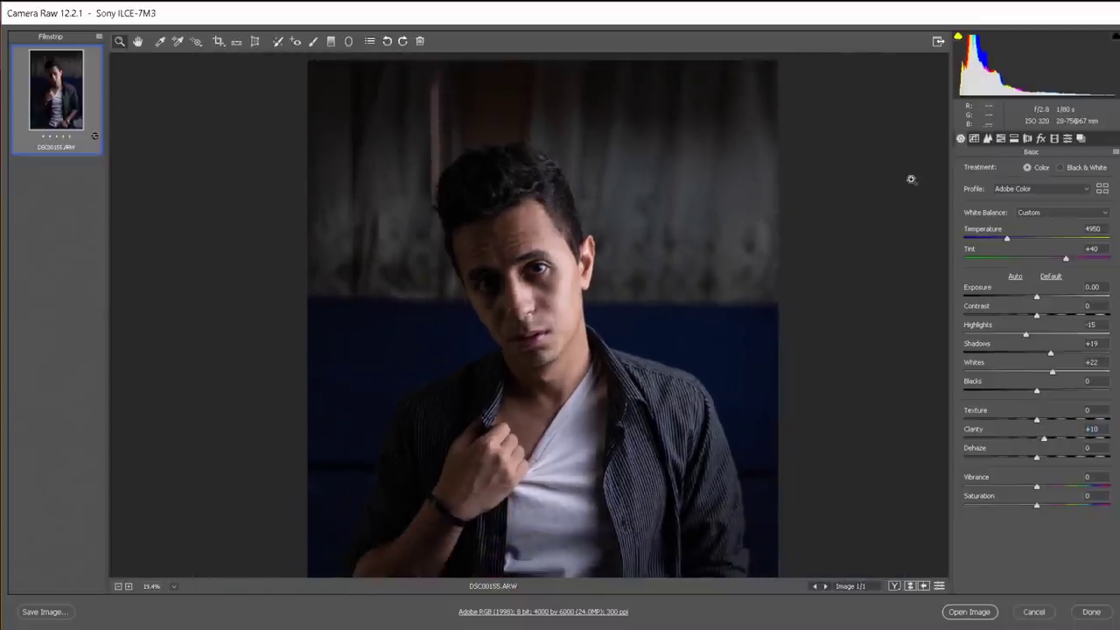
- On the RGB point curve, add a shadow point around input 70, output 65, and lift the black point to output 4
{"action": "key", "text": "ctrl+plus"}
{"action": "left_click", "coordinate": [975, 142]}
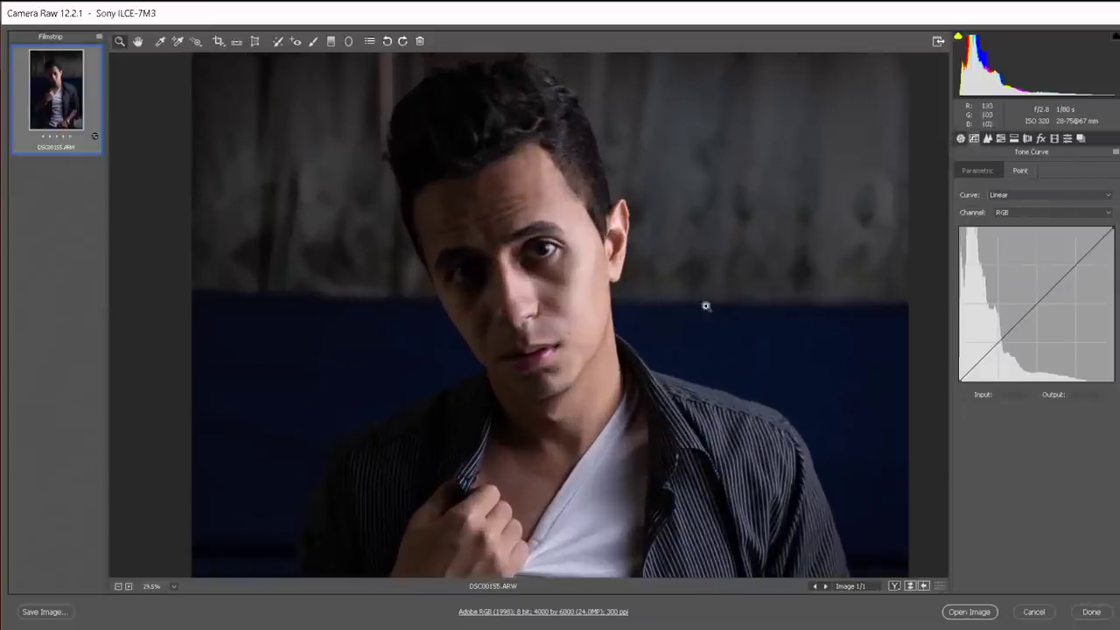
{"action": "mouse_move", "coordinate": [997, 342]}
{"action": "left_mouse_down"}
{"action": "mouse_move", "coordinate": [1004, 356]}
{"action": "mouse_move", "coordinate": [1000, 343]}
{"action": "left_mouse_up"}
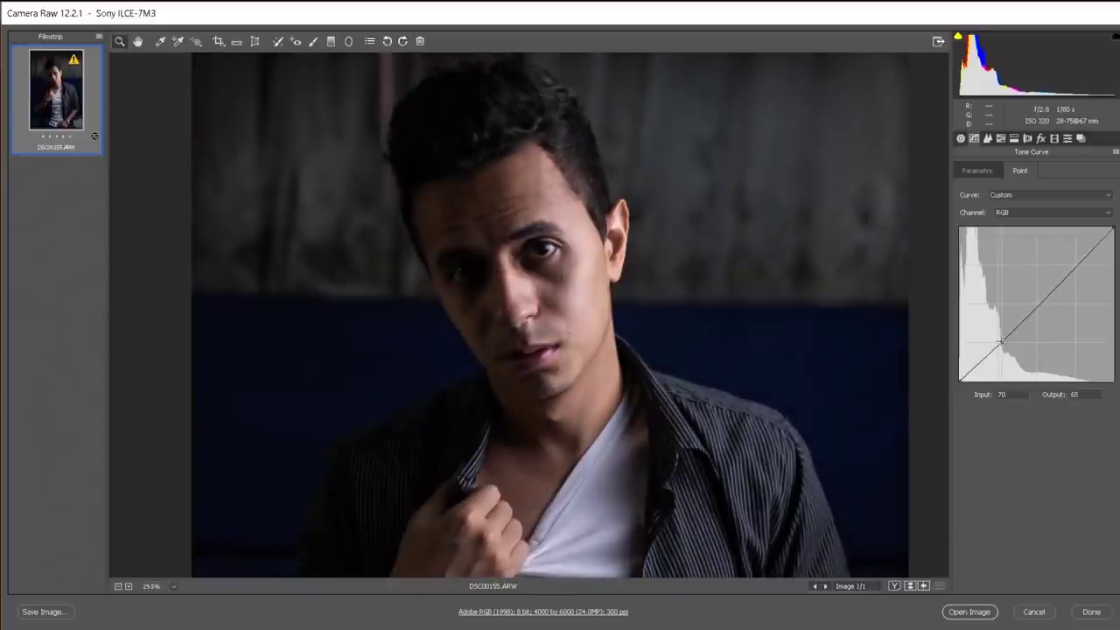
{"action": "left_click", "coordinate": [960, 378]}
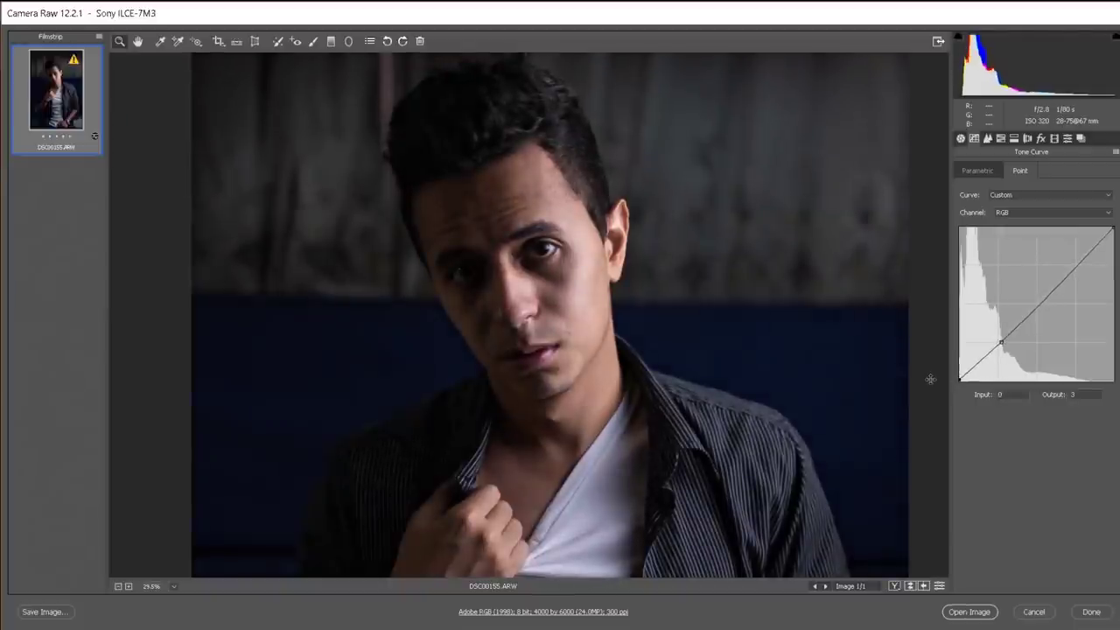
{"action": "key", "text": "Up"}
{"action": "key", "text": "Up"}
{"action": "key", "text": "Up"}
{"action": "key", "text": "Up"}
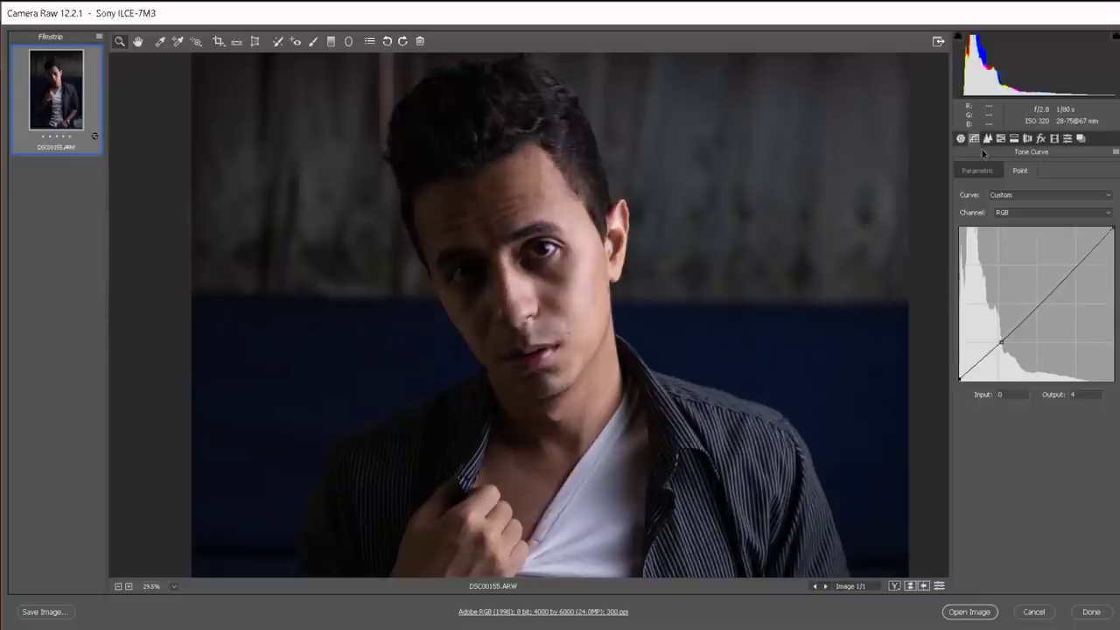
- Set the sharpening amount to 0
{"action": "left_click", "coordinate": [986, 138]}
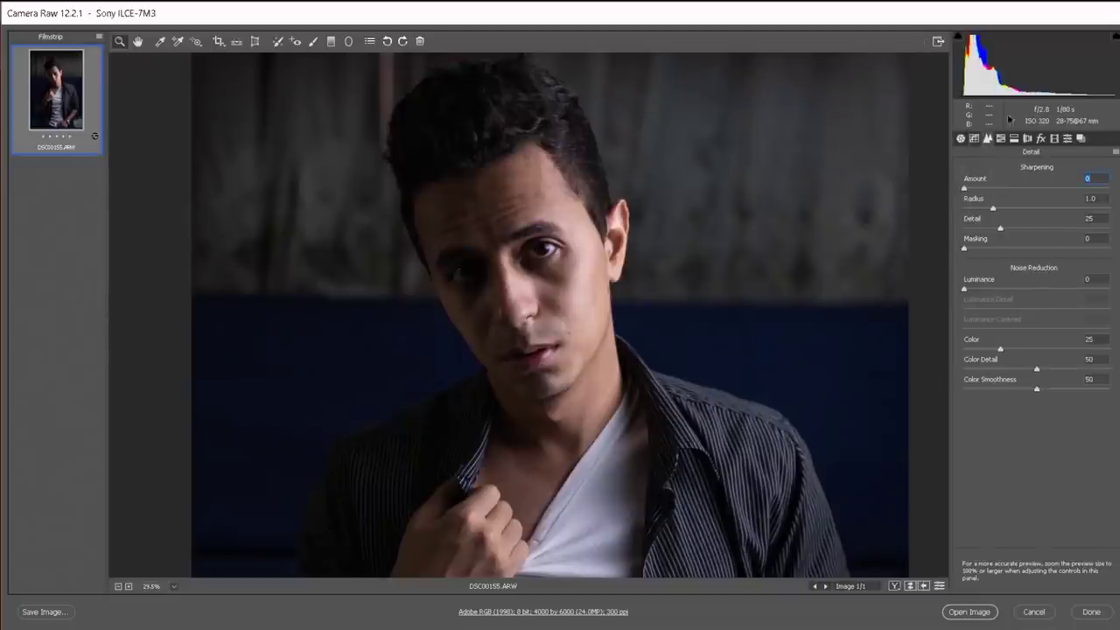
{"action": "left_click_drag", "start_coordinate": [1002, 188], "coordinate": [964, 186]}
- Slightly adjust the hue of the Reds and Oranges in the HSL adjustments
{"action": "left_click", "coordinate": [1000, 140]}
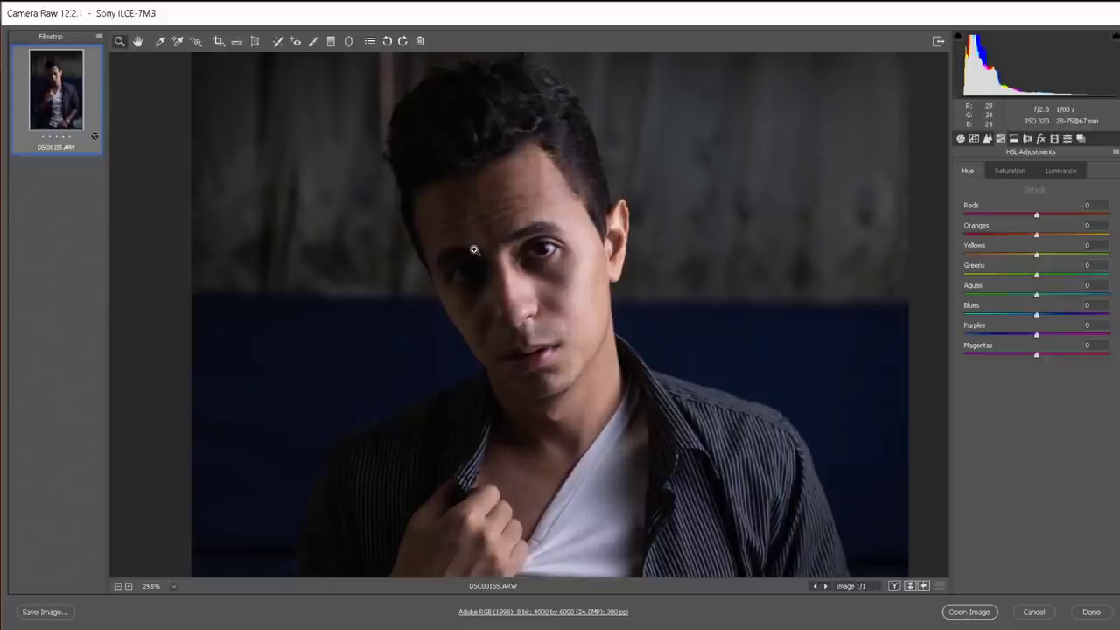
{"action": "key", "text": "ctrl+z"}
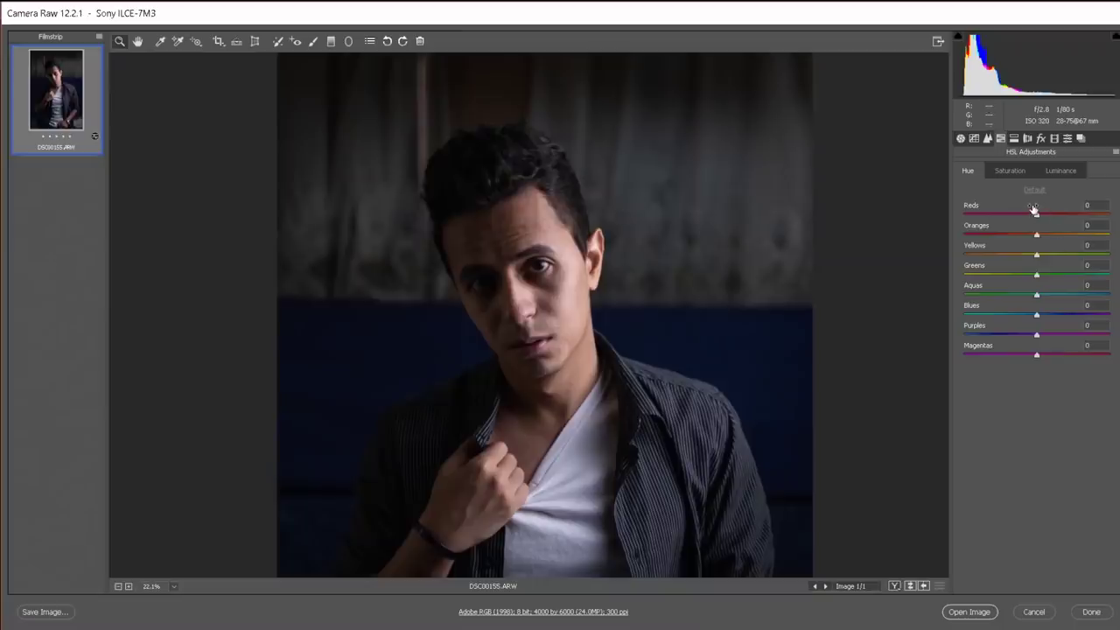
{"action": "left_click_drag", "start_coordinate": [1035, 212], "coordinate": [1040, 212]}
{"action": "left_click_drag", "start_coordinate": [1036, 232], "coordinate": [1035, 229]}
- Desaturate the skin tones with saturation at -9 for Reds, -14 for Oranges and -21 for Yellows
{"action": "left_click", "coordinate": [1010, 171]}
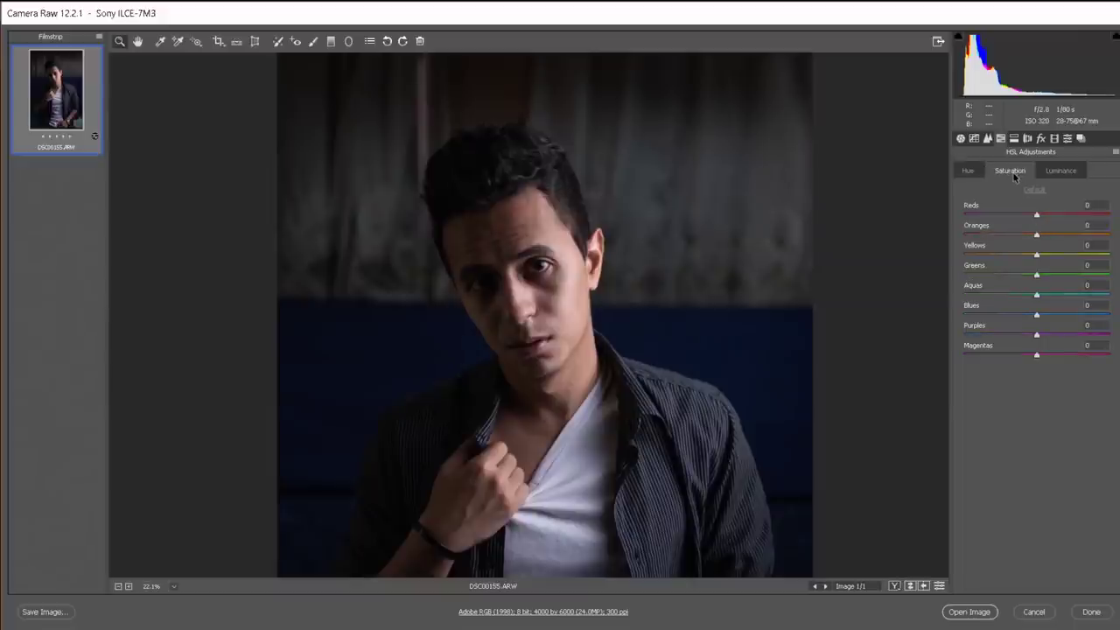
{"action": "left_click_drag", "start_coordinate": [1037, 215], "coordinate": [1034, 228]}
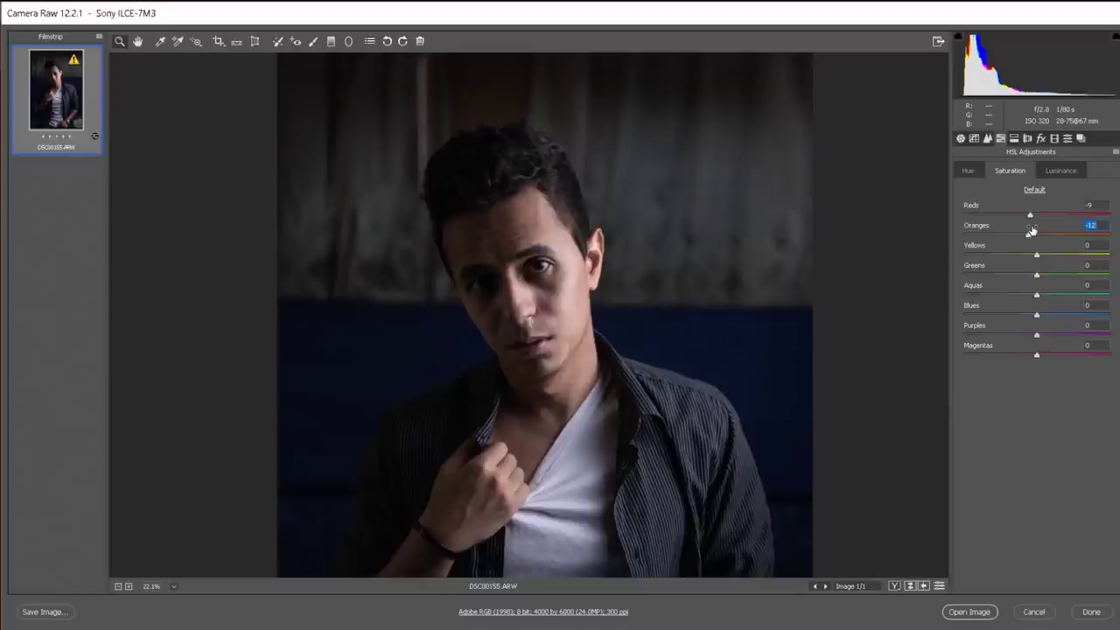
{"action": "mouse_move", "coordinate": [1037, 253]}
{"action": "left_mouse_down"}
{"action": "mouse_move", "coordinate": [994, 254]}
{"action": "mouse_move", "coordinate": [1090, 254]}
{"action": "mouse_move", "coordinate": [1025, 253]}
{"action": "left_mouse_up"}
- Darken the warm colours with luminance at -21 for Reds, -14 for Oranges and -31 for Yellows
{"action": "left_click", "coordinate": [1058, 173]}
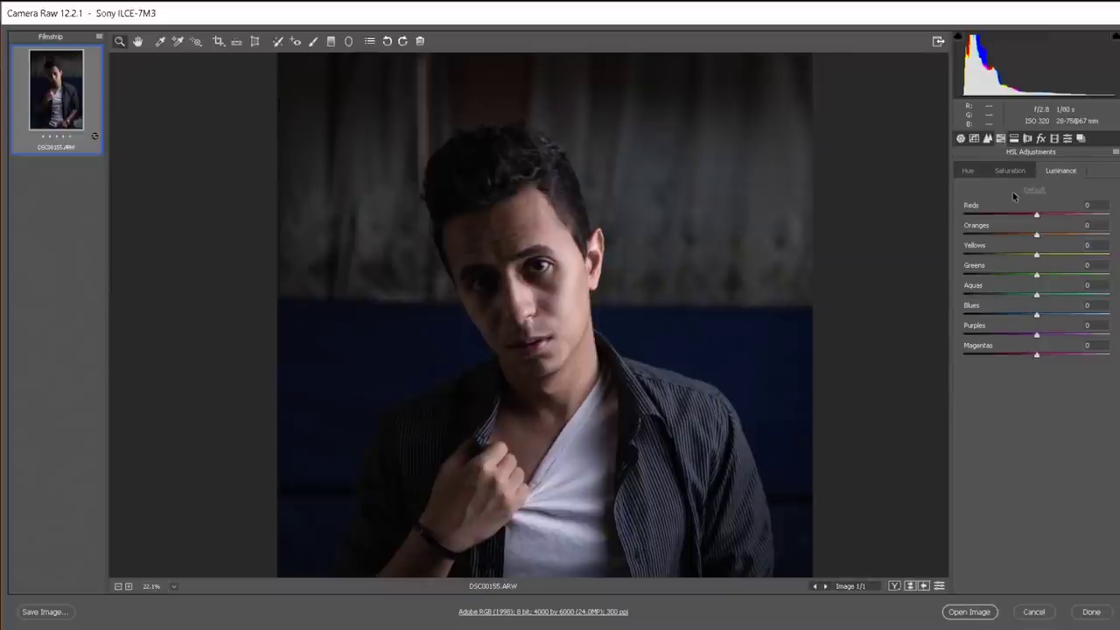
{"action": "scroll", "coordinate": [555, 199], "scroll_direction": "down", "scroll_amount": 1}
{"action": "scroll", "coordinate": [553, 200], "scroll_direction": "up", "scroll_amount": 1}
{"action": "mouse_move", "coordinate": [1023, 211]}
{"action": "left_mouse_down"}
{"action": "mouse_move", "coordinate": [932, 220]}
{"action": "mouse_move", "coordinate": [897, 203]}
{"action": "mouse_move", "coordinate": [1019, 216]}
{"action": "left_mouse_up"}
{"action": "mouse_move", "coordinate": [1028, 254]}
{"action": "left_mouse_down"}
{"action": "mouse_move", "coordinate": [920, 257]}
{"action": "mouse_move", "coordinate": [1046, 234]}
{"action": "mouse_move", "coordinate": [998, 234]}
{"action": "mouse_move", "coordinate": [1046, 235]}
{"action": "mouse_move", "coordinate": [1026, 234]}
{"action": "left_mouse_up"}
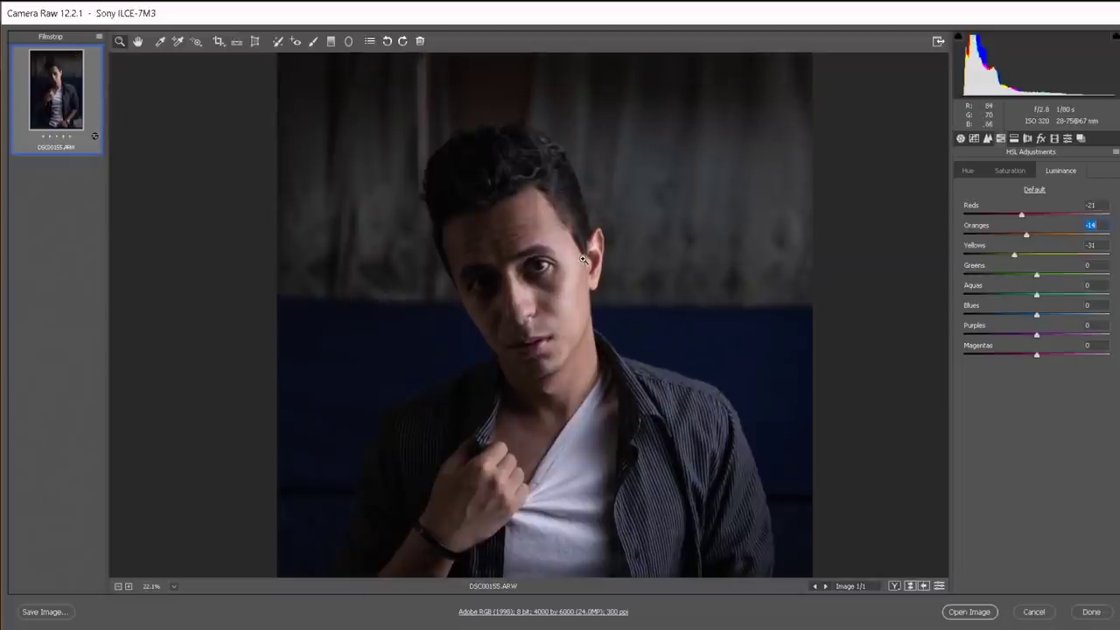
- Try a Blues luminance of +100
{"action": "key", "text": "Tab"}
{"action": "key", "text": "Tab"}
{"action": "key", "text": "Tab"}
{"action": "key", "text": "Tab"}
{"action": "type", "text": "100"}
{"action": "key", "text": "Return"}
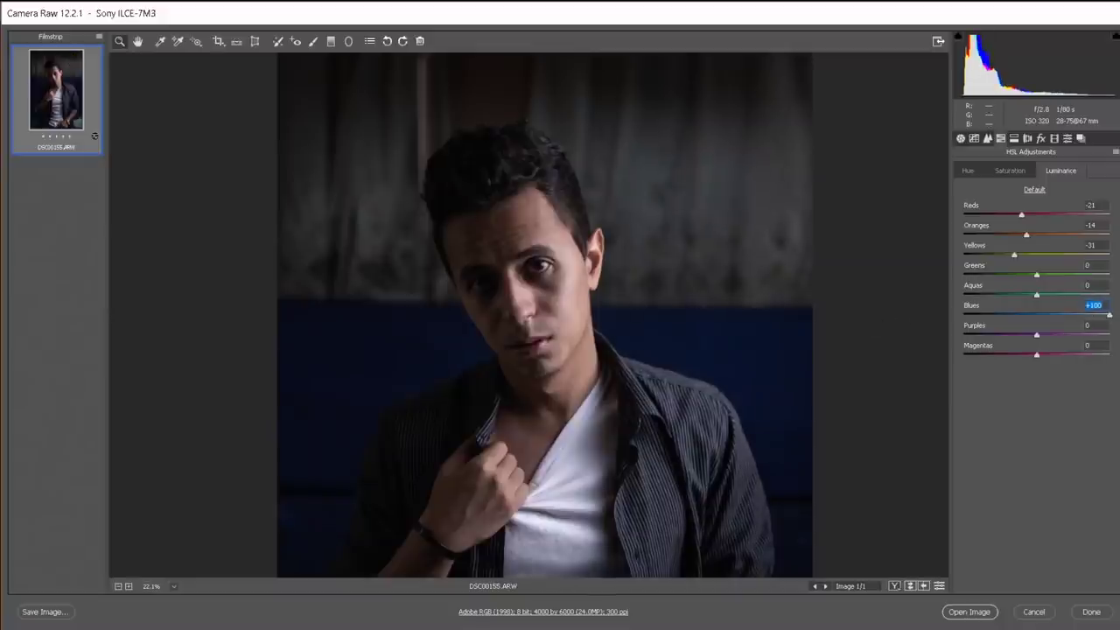
- Set the luminance of Blues to +30, Aquas to -100, Purples to +28 and Magentas to -14
{"action": "key", "text": "ctrl+0"}
{"action": "left_click_drag", "start_coordinate": [1055, 314], "coordinate": [1102, 311]}
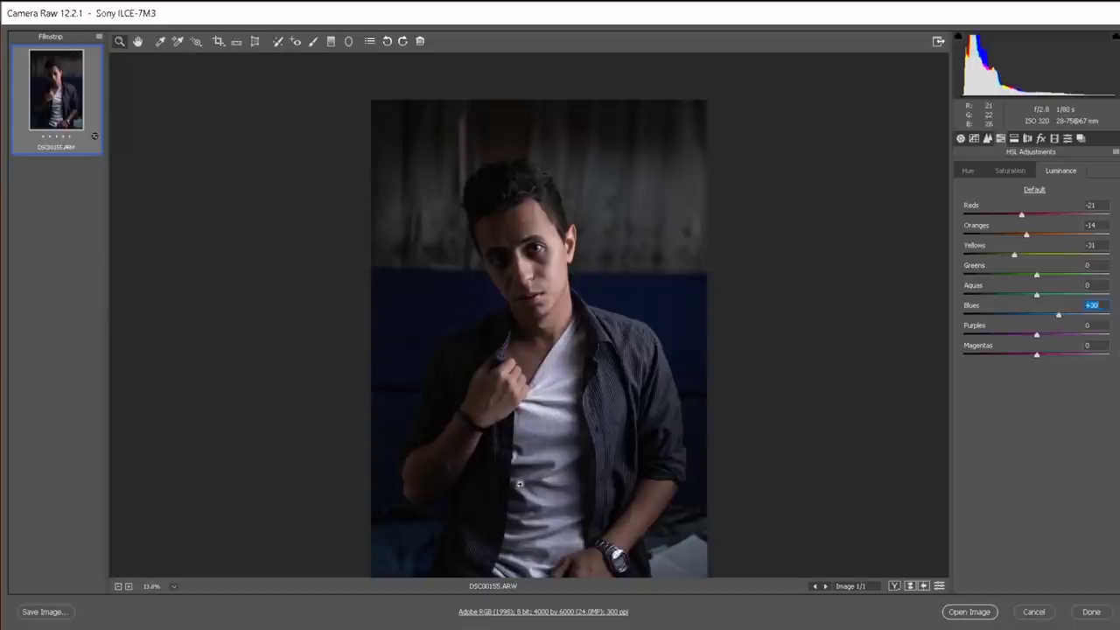
{"action": "left_click", "coordinate": [1058, 314]}
{"action": "left_click_drag", "start_coordinate": [1037, 295], "coordinate": [826, 298]}
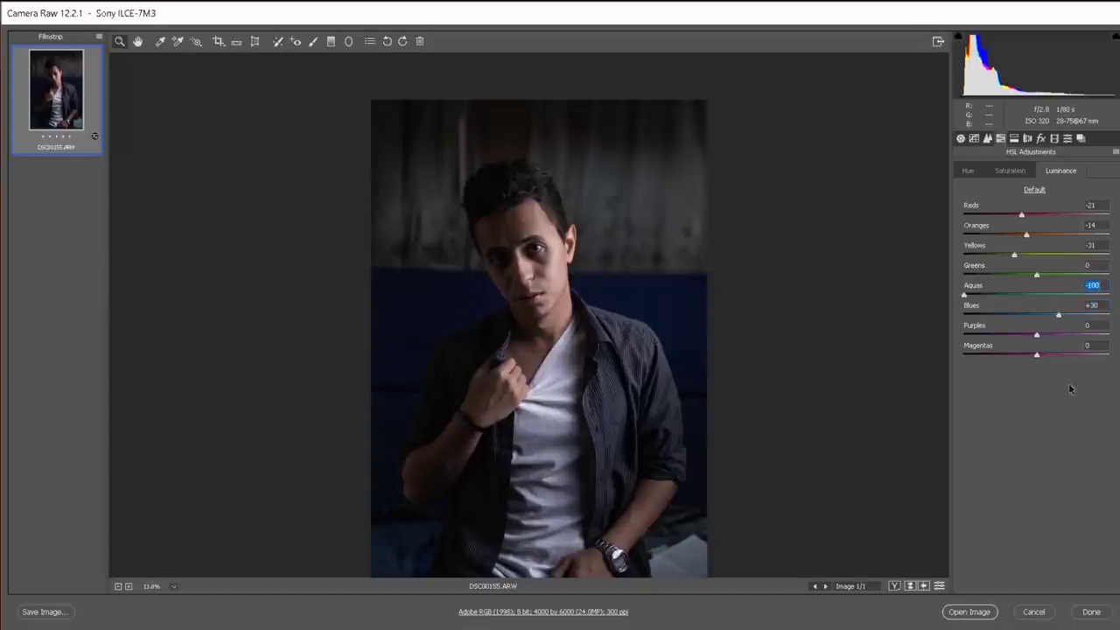
{"action": "mouse_move", "coordinate": [1036, 340]}
{"action": "left_mouse_down"}
{"action": "mouse_move", "coordinate": [837, 320]}
{"action": "mouse_move", "coordinate": [1071, 340]}
{"action": "mouse_move", "coordinate": [1026, 354]}
{"action": "left_mouse_up"}
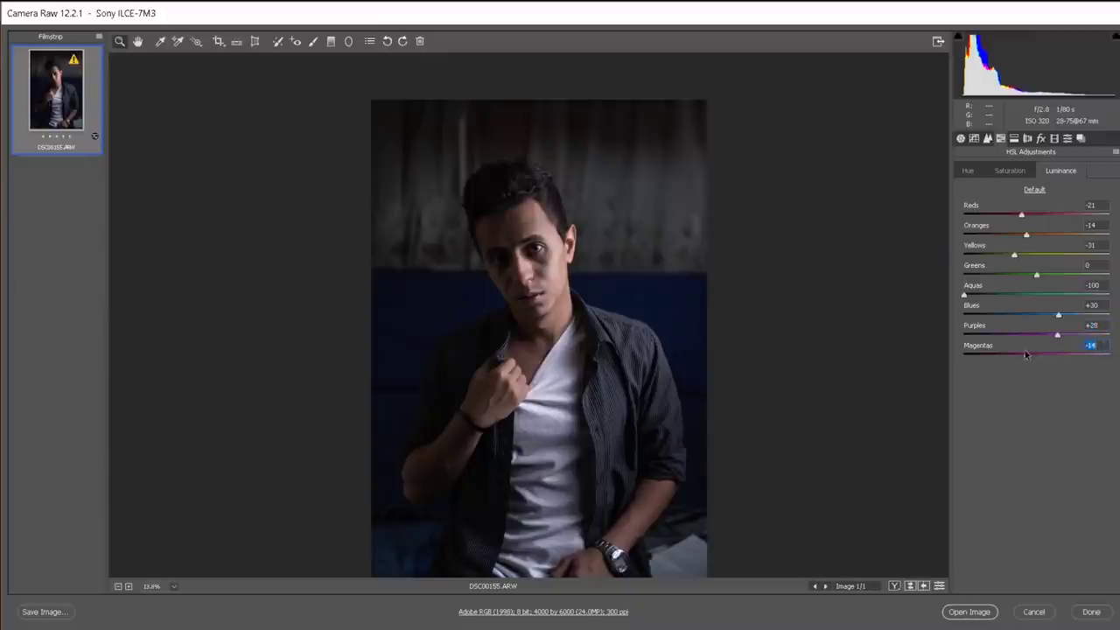
- Mute the cool colours with saturation at -55 for Blues, -38 for Purples, -35 for Magentas and -37 for Aquas
{"action": "left_click", "coordinate": [1005, 171]}
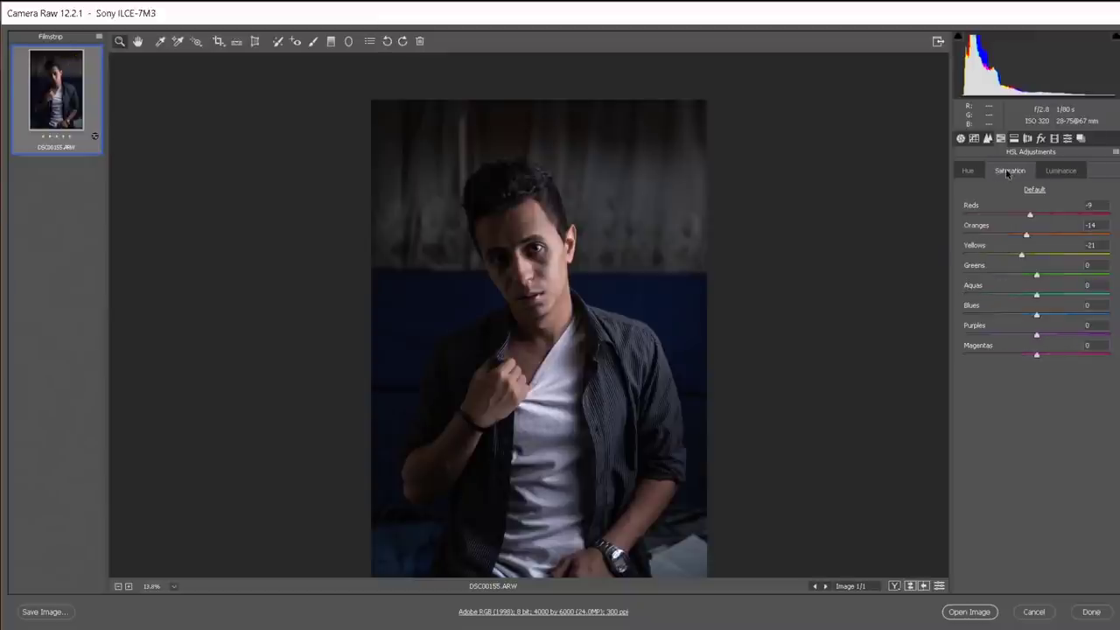
{"action": "mouse_move", "coordinate": [1008, 315]}
{"action": "left_mouse_down"}
{"action": "mouse_move", "coordinate": [951, 316]}
{"action": "mouse_move", "coordinate": [1021, 317]}
{"action": "mouse_move", "coordinate": [996, 315]}
{"action": "mouse_move", "coordinate": [1008, 335]}
{"action": "left_mouse_up"}
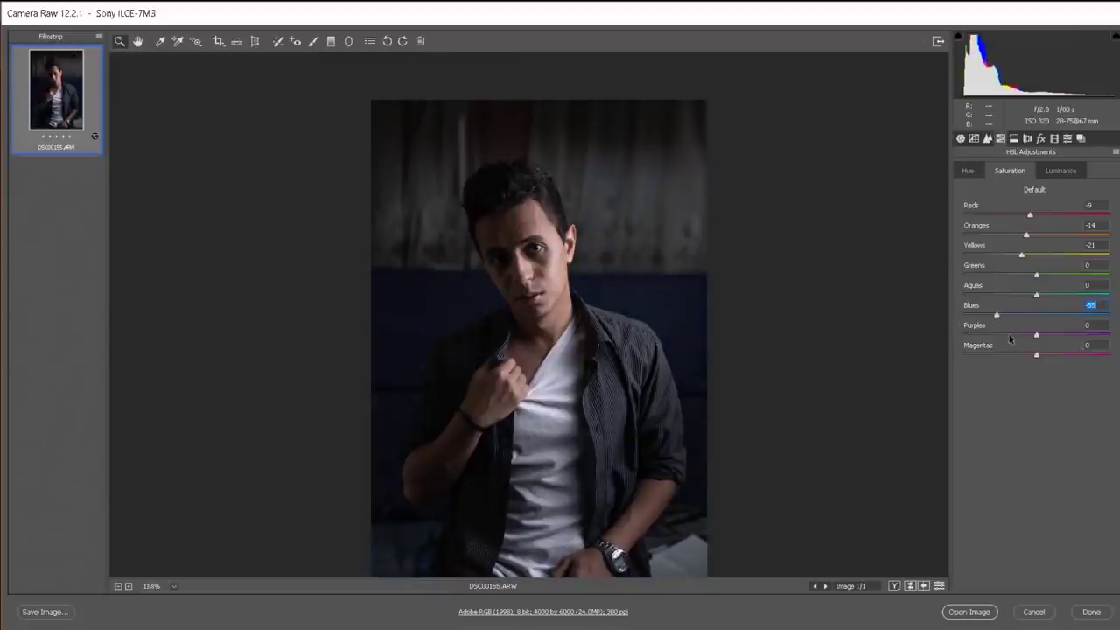
{"action": "left_click", "coordinate": [1012, 351]}
{"action": "left_click", "coordinate": [1012, 356]}
{"action": "left_click_drag", "start_coordinate": [1025, 292], "coordinate": [1010, 295]}
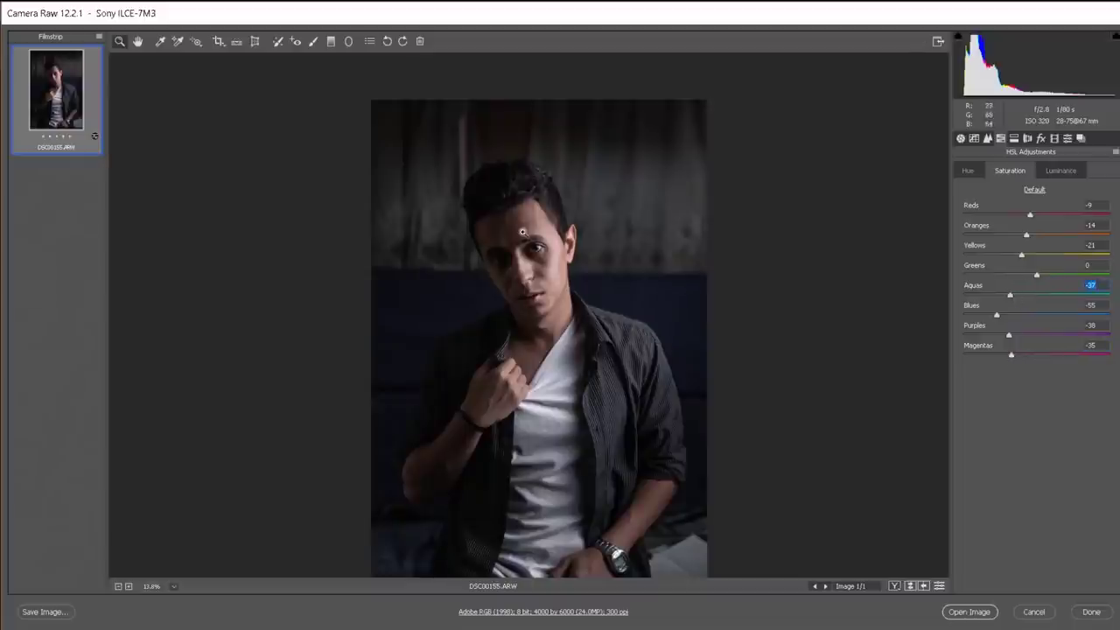
- Split-tone the highlights with hue 36 and saturation 4, and the shadows with hue 215 and saturation 5
{"action": "left_click", "coordinate": [518, 321]}
{"action": "left_click", "coordinate": [540, 308]}
{"action": "left_click", "coordinate": [833, 248]}
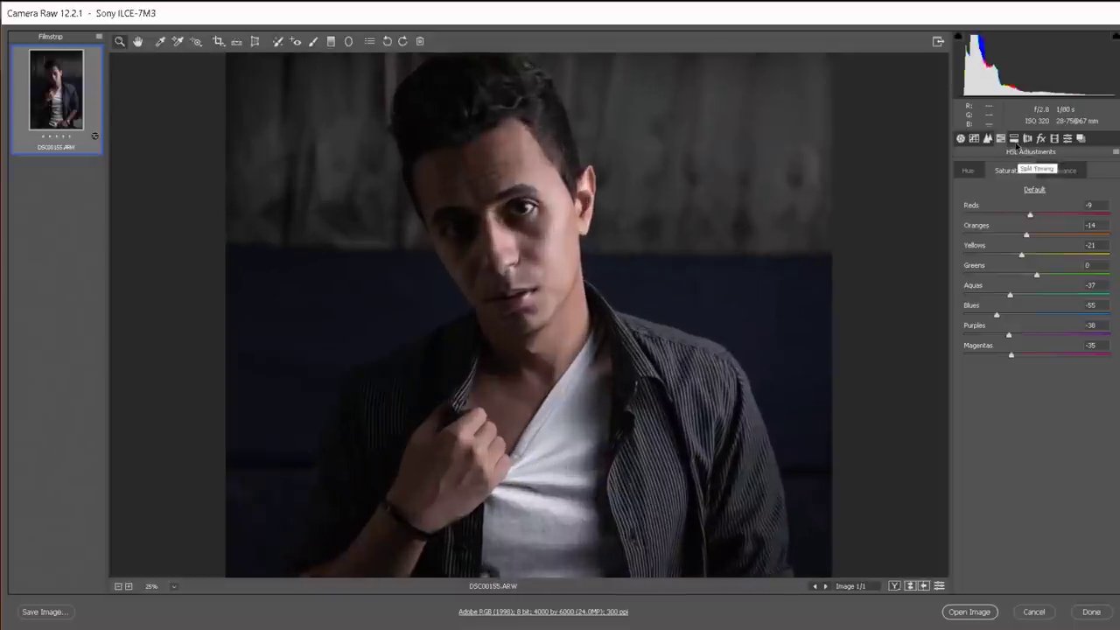
{"action": "left_click", "coordinate": [1014, 138]}
{"action": "left_click", "coordinate": [502, 343], "text": "alt"}
{"action": "left_click", "coordinate": [502, 343], "text": "alt"}
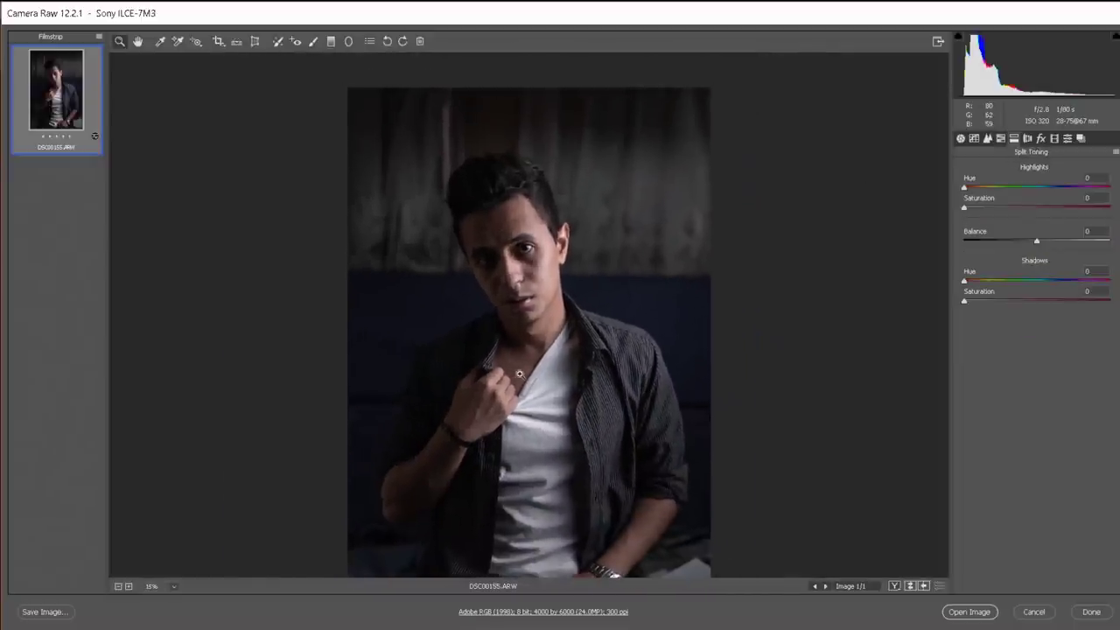
{"action": "left_click", "coordinate": [978, 189]}
{"action": "mouse_move", "coordinate": [963, 210]}
{"action": "left_mouse_down"}
{"action": "mouse_move", "coordinate": [1068, 209]}
{"action": "mouse_move", "coordinate": [968, 210]}
{"action": "left_mouse_up"}
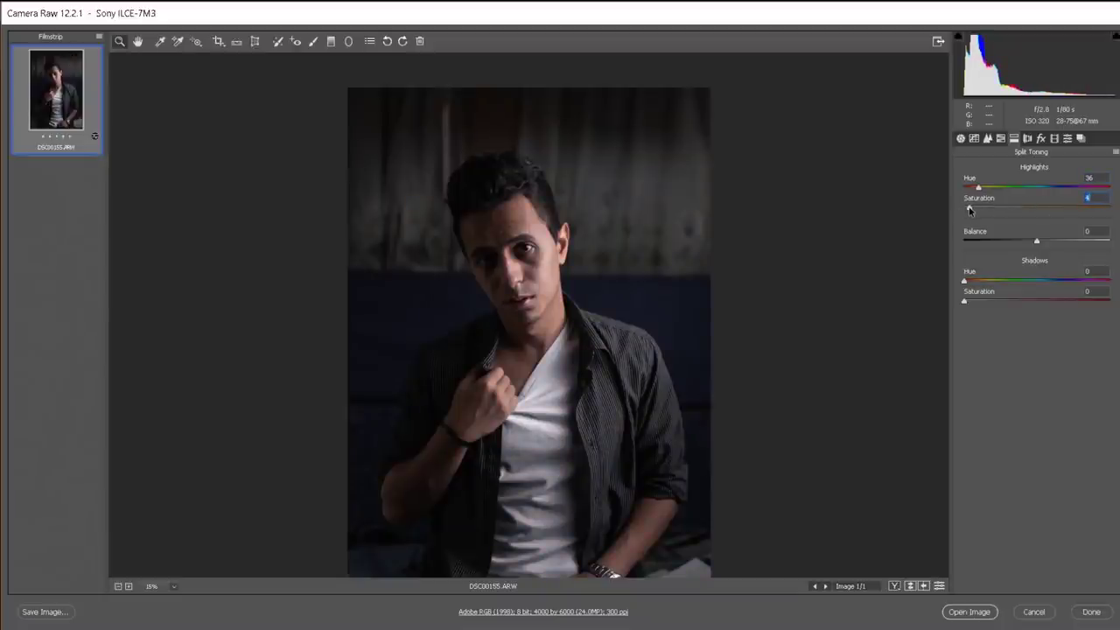
{"action": "mouse_move", "coordinate": [1047, 286]}
{"action": "left_mouse_down"}
{"action": "mouse_move", "coordinate": [1059, 284]}
{"action": "mouse_move", "coordinate": [1049, 284]}
{"action": "left_mouse_up"}
{"action": "left_click_drag", "start_coordinate": [982, 302], "coordinate": [971, 305]}
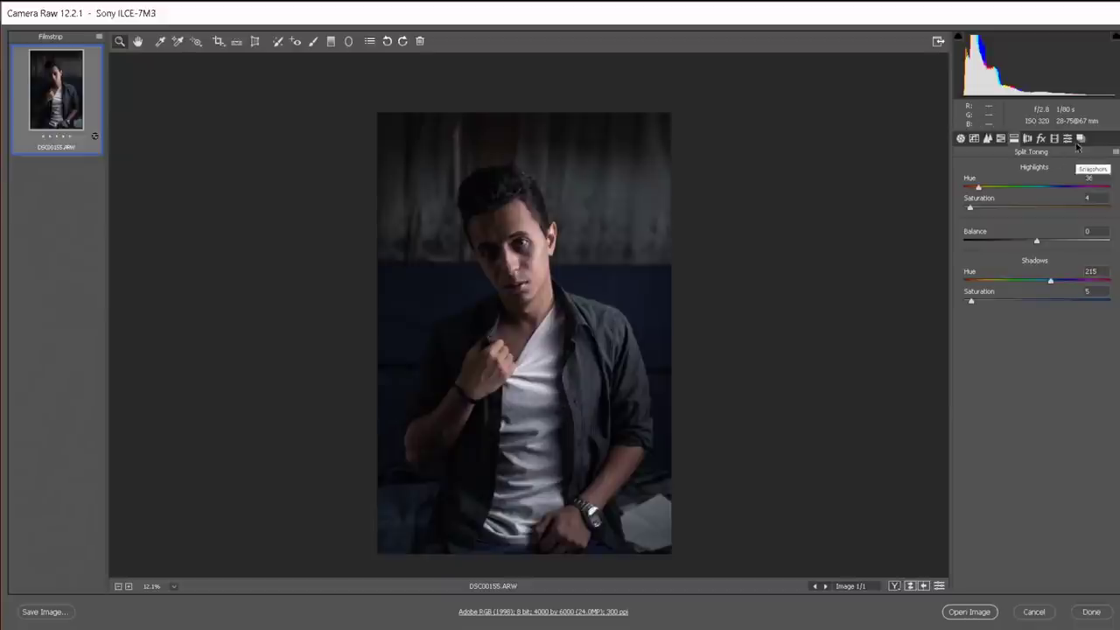
- Save the current adjustments as a new preset in User Presets with the Default subset, named with the photographer's name plus "Indoor"
{"action": "left_click", "coordinate": [1081, 138]}
{"action": "key", "text": "ctrl+alt+9"}
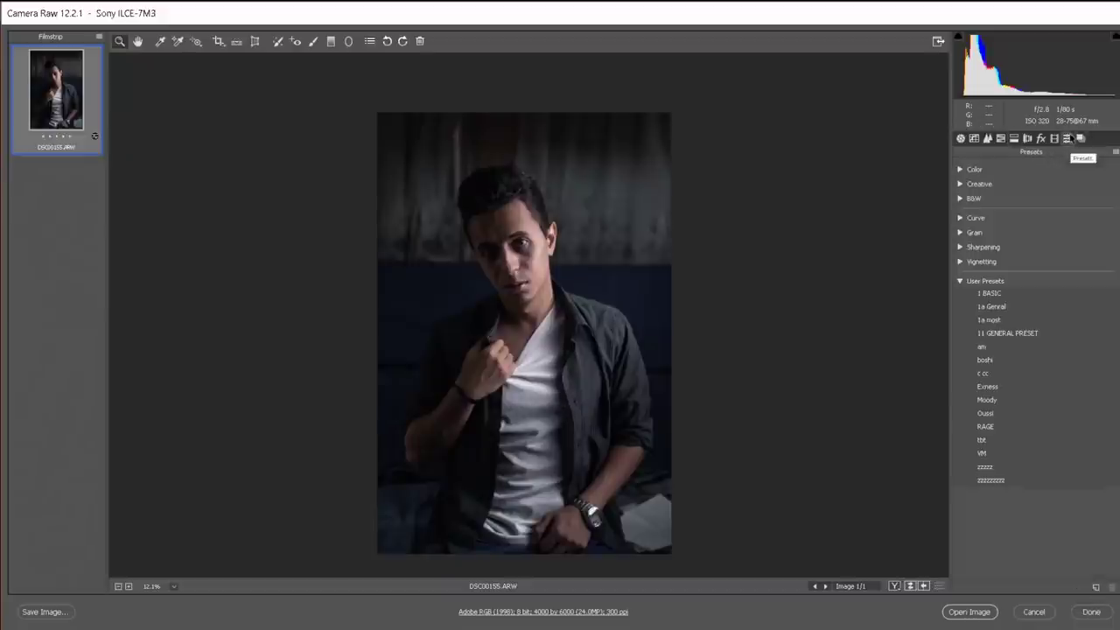
{"action": "left_click", "coordinate": [1093, 586]}
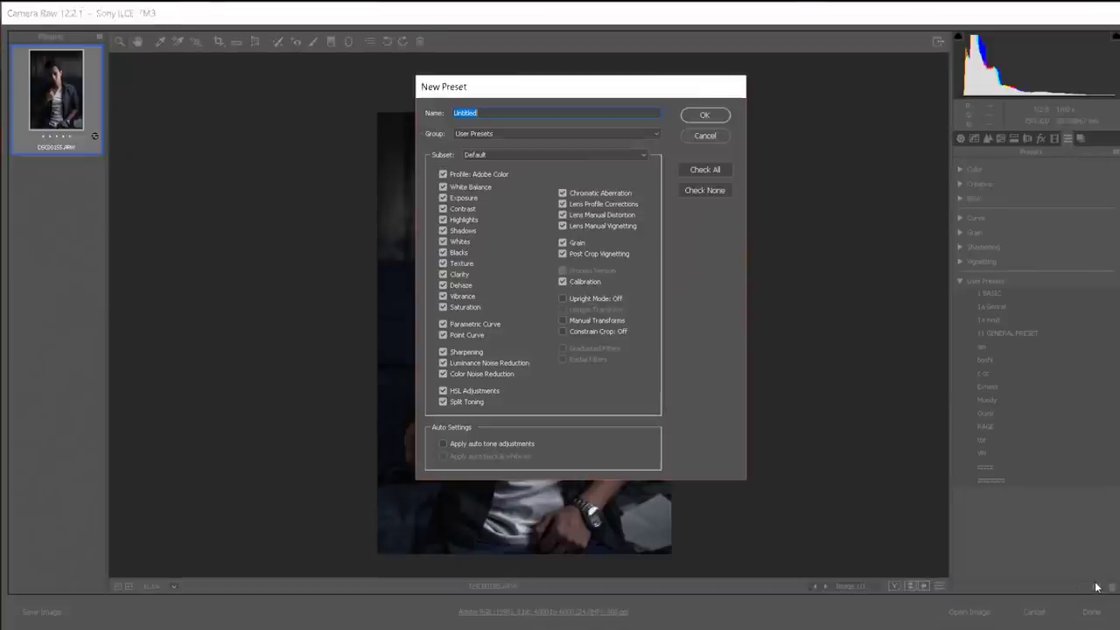
{"action": "type", "text": "Vijay Mahar Indoor"}
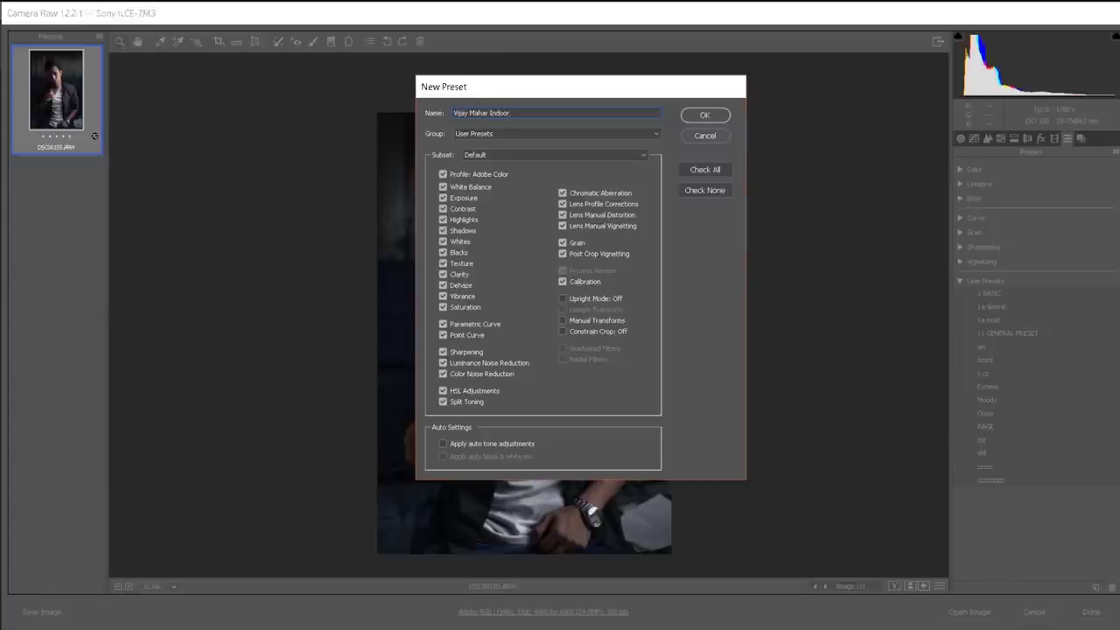
{"action": "key", "text": "Return"}
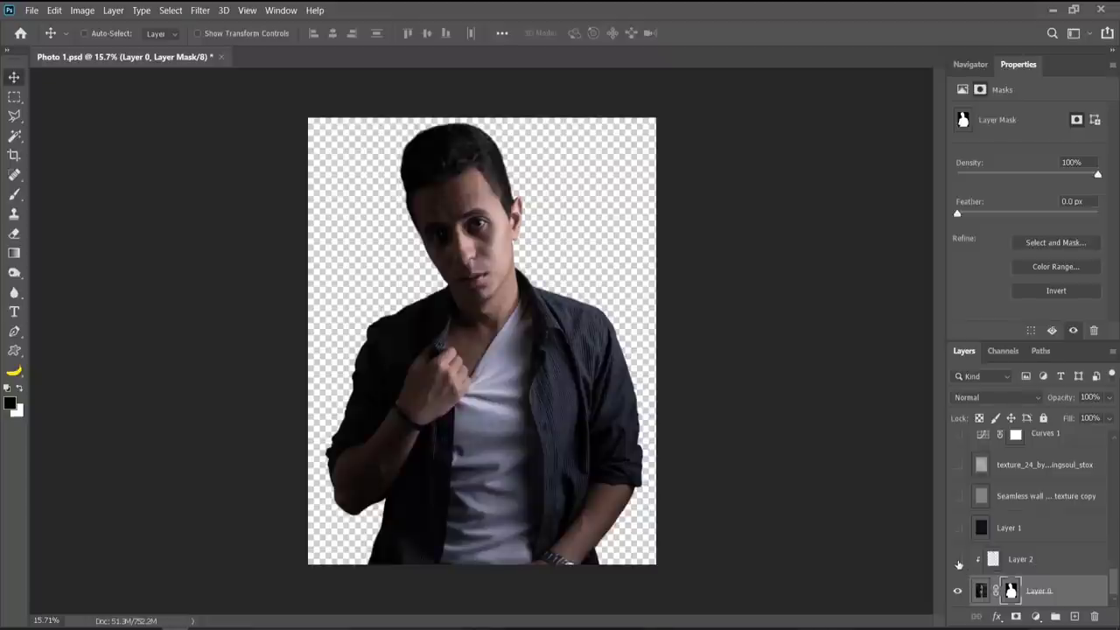
- Switch to Photoshop's Photo 1.psd and show Layer 2 and the dark blue background on Layer 1 above the cut-out portrait
{"action": "scroll", "coordinate": [482, 101], "scroll_direction": "up", "scroll_amount": 3}
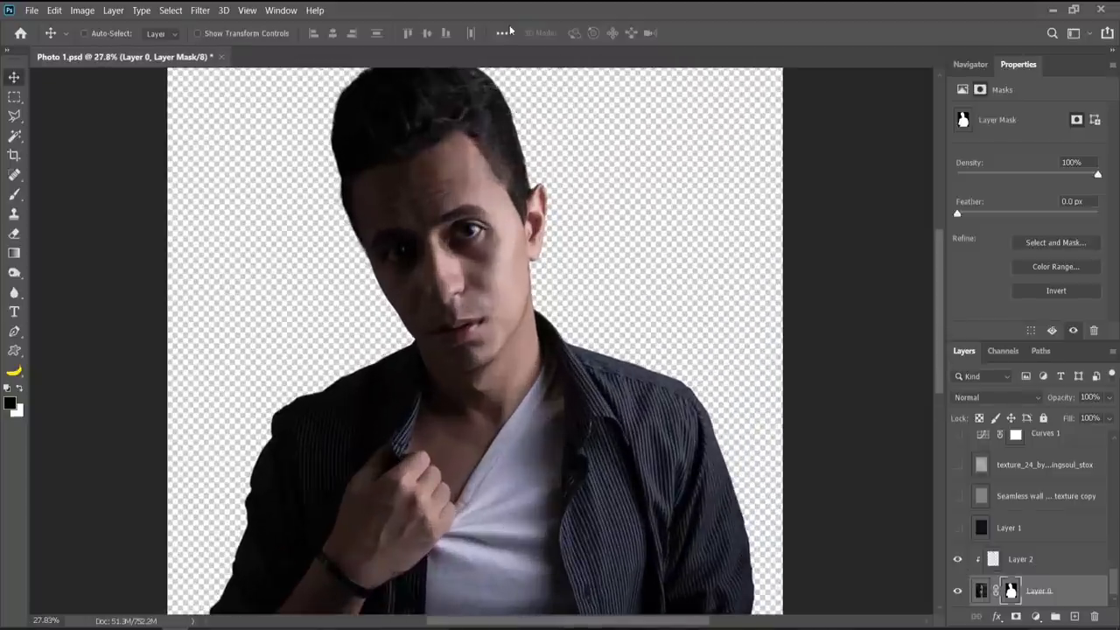
{"action": "scroll", "coordinate": [524, 130], "scroll_direction": "down", "scroll_amount": 3}
{"action": "scroll", "coordinate": [1001, 538], "scroll_direction": "up", "scroll_amount": 1}
{"action": "left_click", "coordinate": [957, 559]}
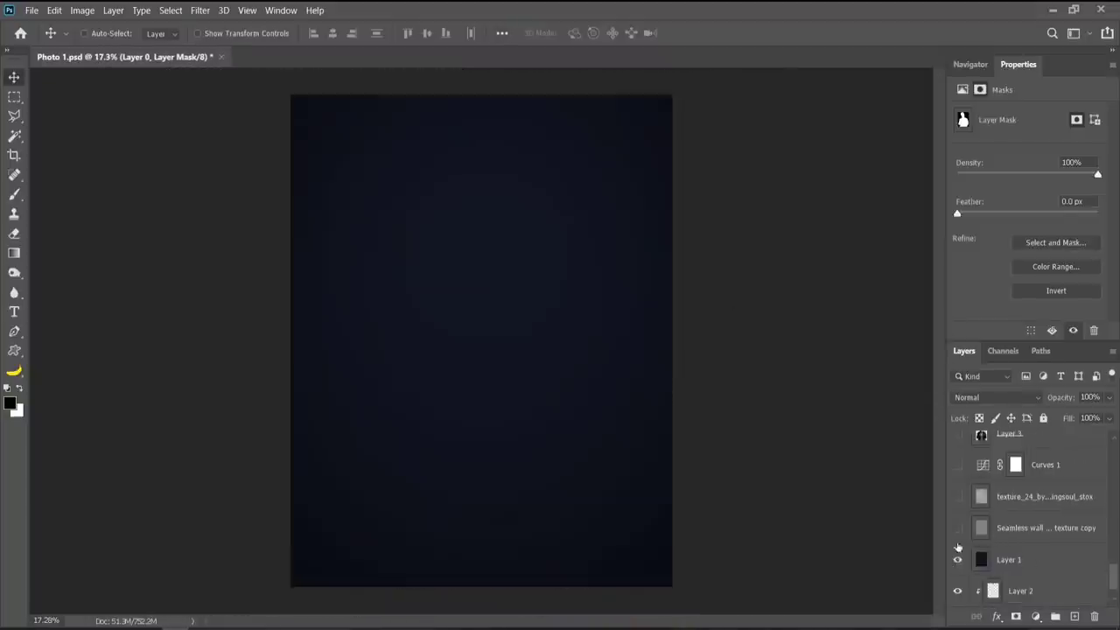
{"action": "scroll", "coordinate": [503, 192], "scroll_direction": "up", "scroll_amount": 2}
{"action": "scroll", "coordinate": [503, 192], "scroll_direction": "down", "scroll_amount": 2}
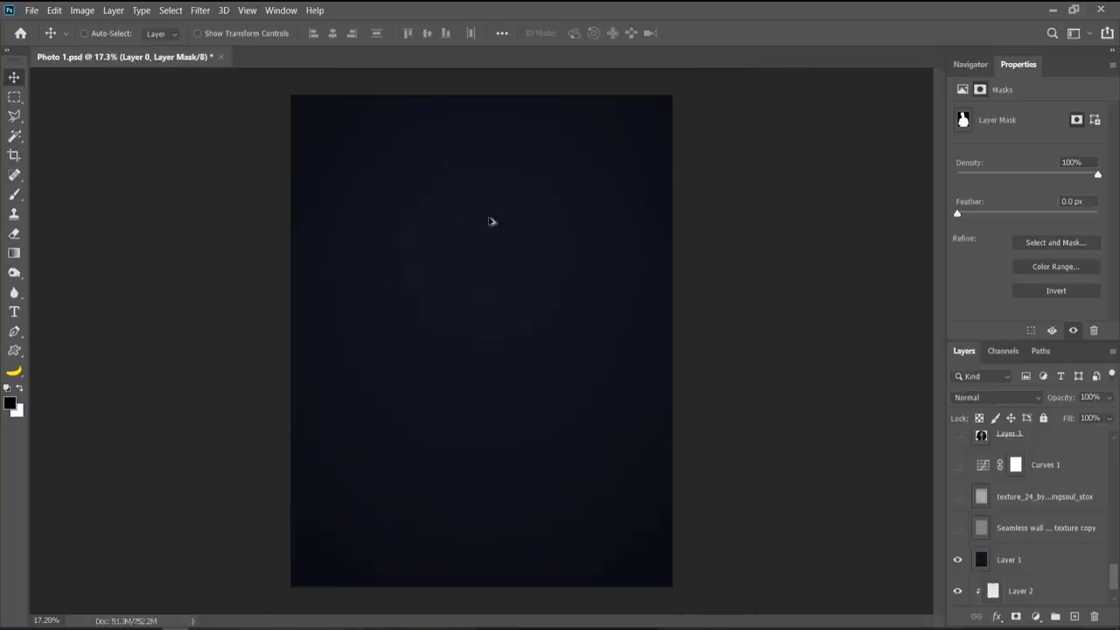
- Show the seamless wall and texture_24 layers over the dark background and check each one's blend mode
{"action": "left_click", "coordinate": [957, 496]}
{"action": "left_click", "coordinate": [992, 503]}
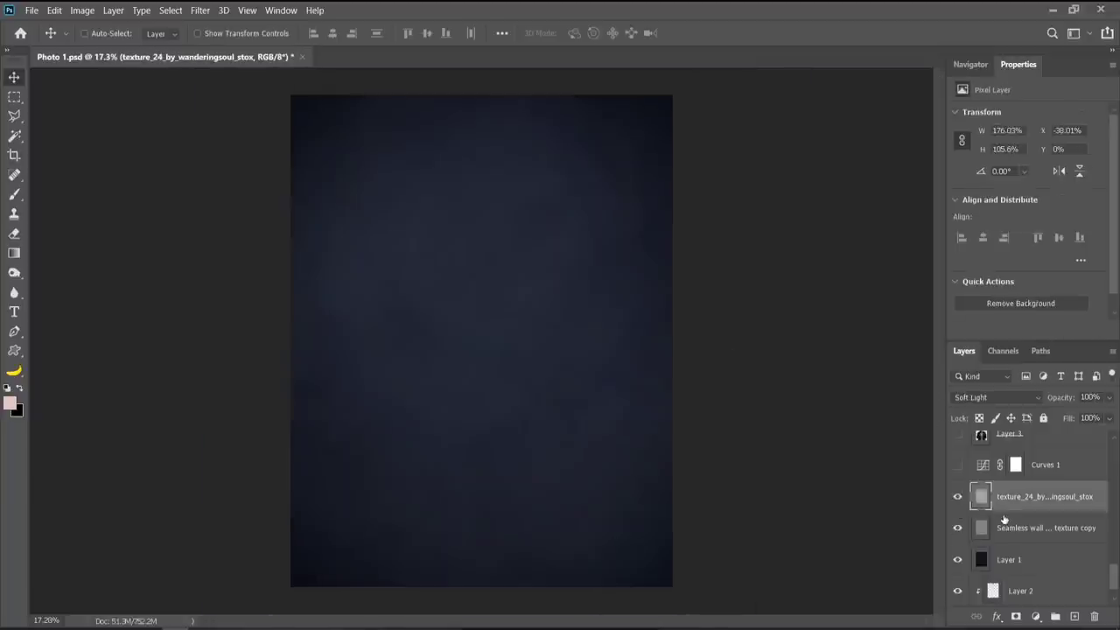
{"action": "left_click", "coordinate": [1003, 528]}
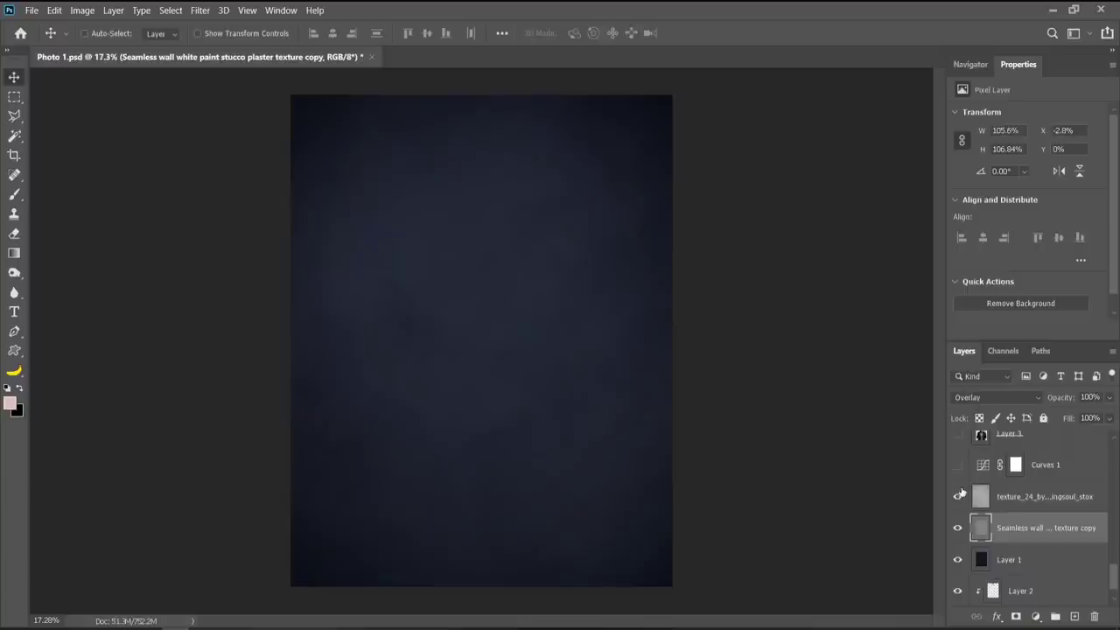
{"action": "left_click", "coordinate": [989, 496]}
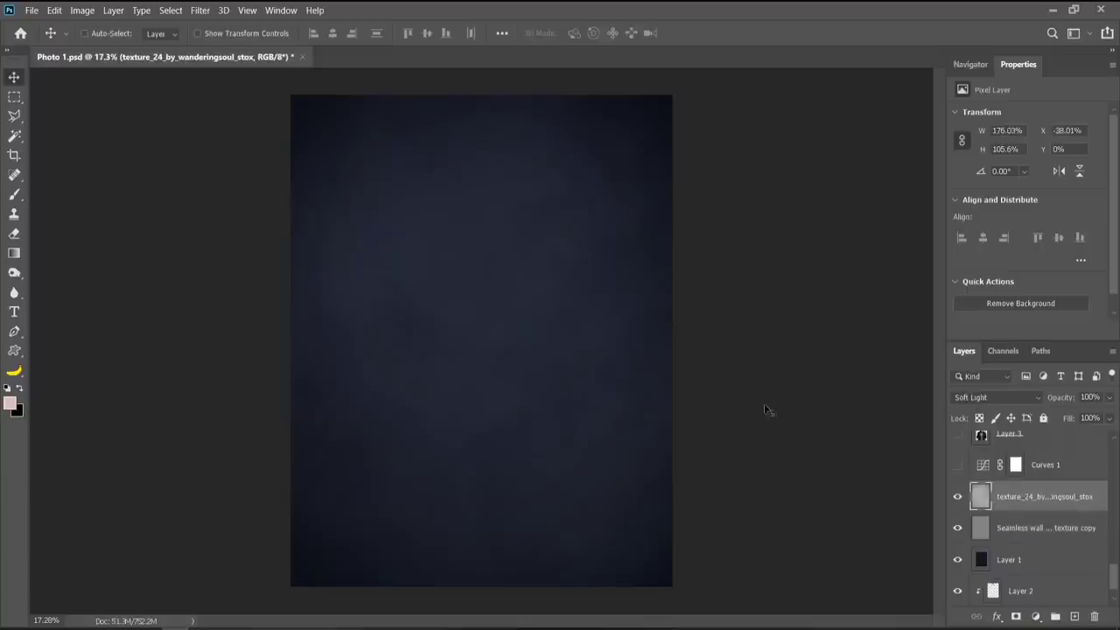
{"action": "scroll", "coordinate": [957, 499], "scroll_direction": "up", "scroll_amount": 1}
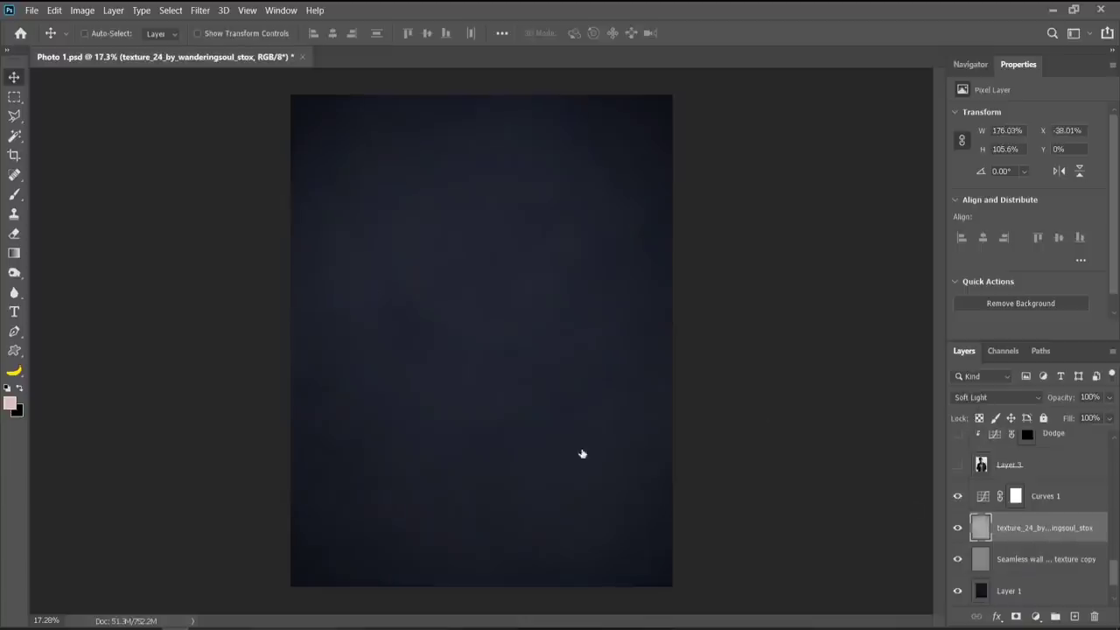
- Compare the background with Curves 1 off and on, and show the portrait on Layer 3 above it
{"action": "left_click", "coordinate": [957, 498]}
{"action": "left_click", "coordinate": [958, 497]}
{"action": "left_click", "coordinate": [957, 464]}
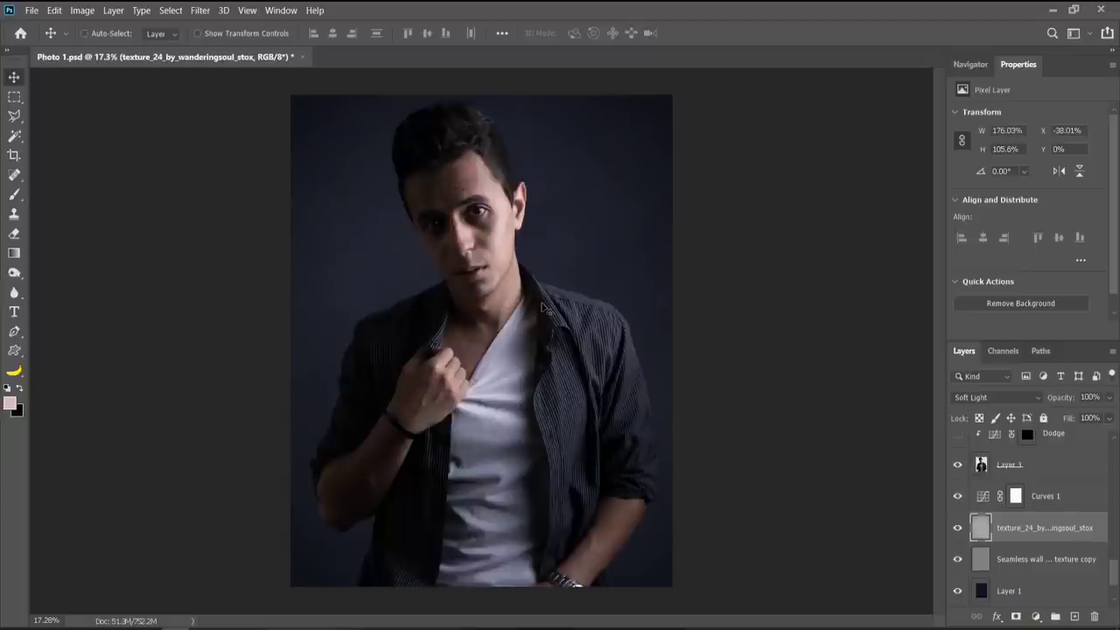
{"action": "scroll", "coordinate": [1055, 527], "scroll_direction": "up", "scroll_amount": 2}
{"action": "scroll", "coordinate": [1055, 527], "scroll_direction": "up", "scroll_amount": 1}
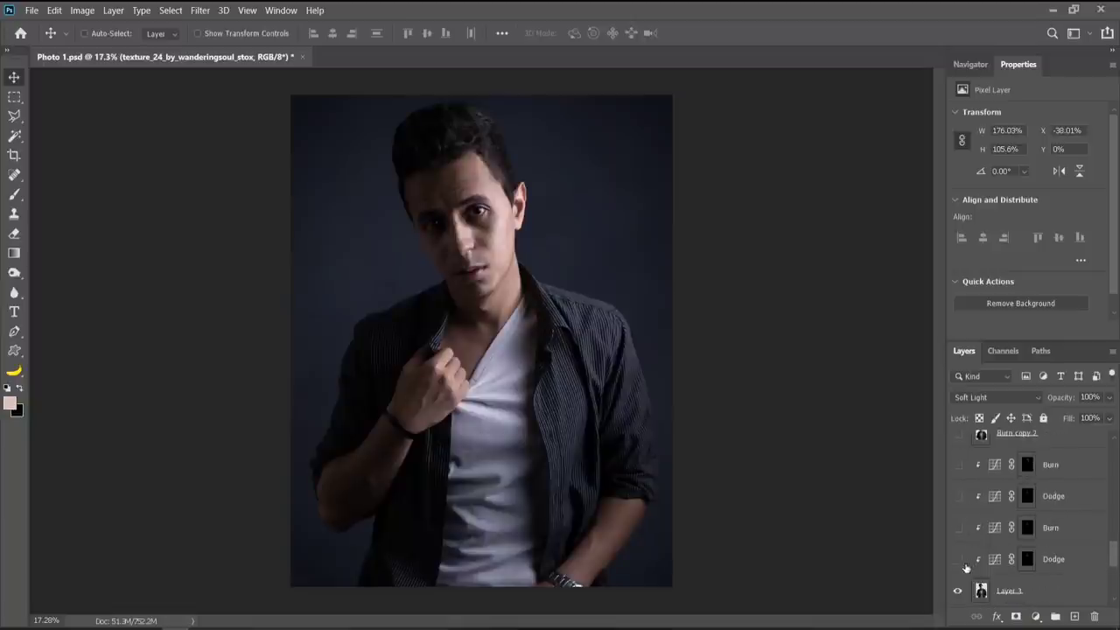
- Show the lower Dodge and Burn curves layers above Layer 3, comparing the face with them off and on
{"action": "left_click_drag", "start_coordinate": [960, 568], "coordinate": [959, 542]}
{"action": "left_click_drag", "start_coordinate": [456, 214], "coordinate": [838, 369]}
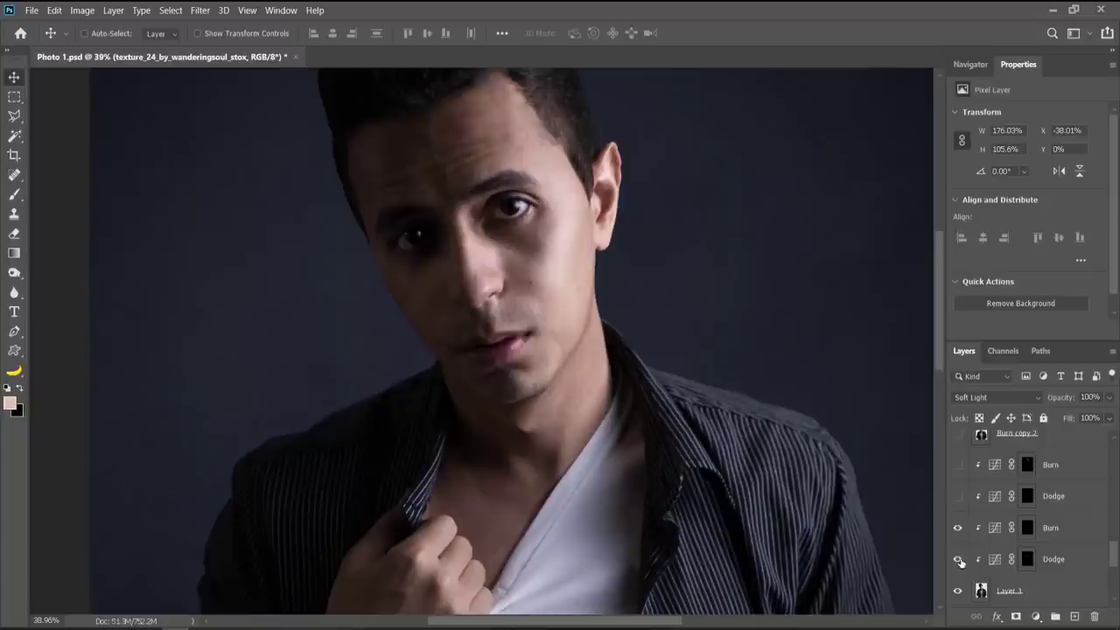
{"action": "left_click_drag", "start_coordinate": [958, 560], "coordinate": [958, 530]}
{"action": "left_click_drag", "start_coordinate": [395, 265], "coordinate": [430, 237]}
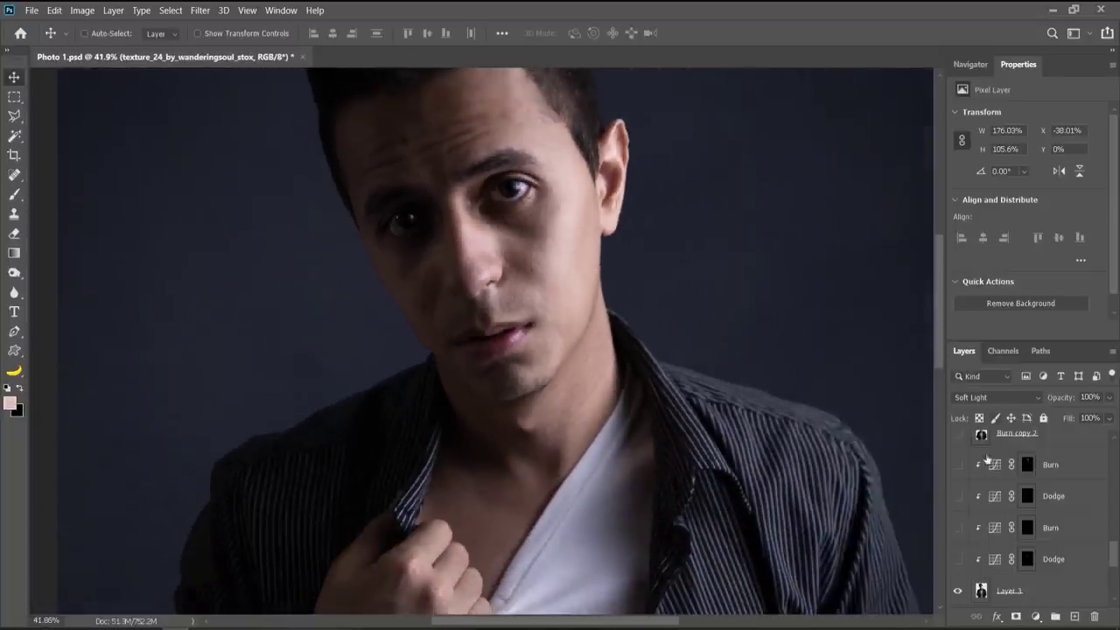
{"action": "left_click_drag", "start_coordinate": [957, 559], "coordinate": [955, 535]}
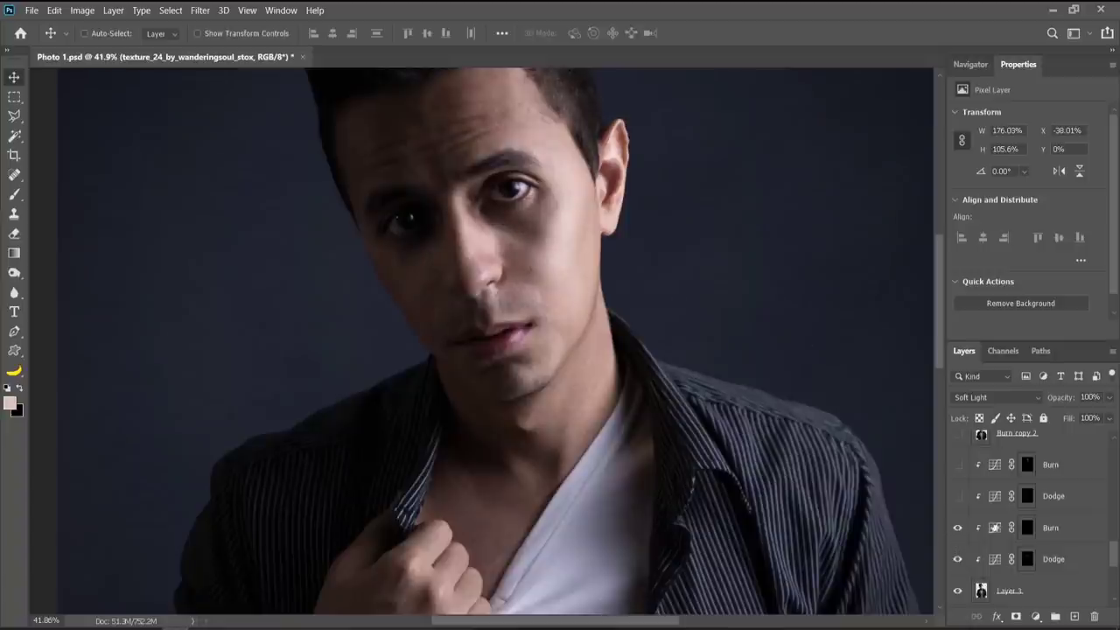
{"action": "scroll", "coordinate": [572, 208], "scroll_direction": "up", "scroll_amount": 5}
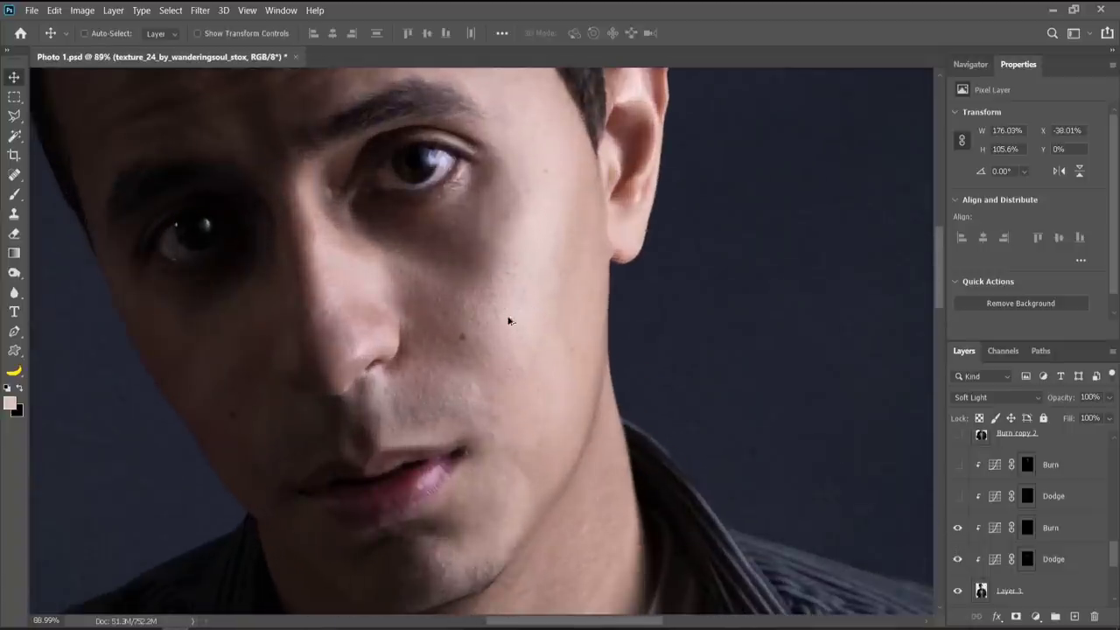
- View the lower Dodge layer's mask alone to examine the painted areas, and return to the full image
{"action": "left_click", "coordinate": [1026, 559], "text": "alt"}
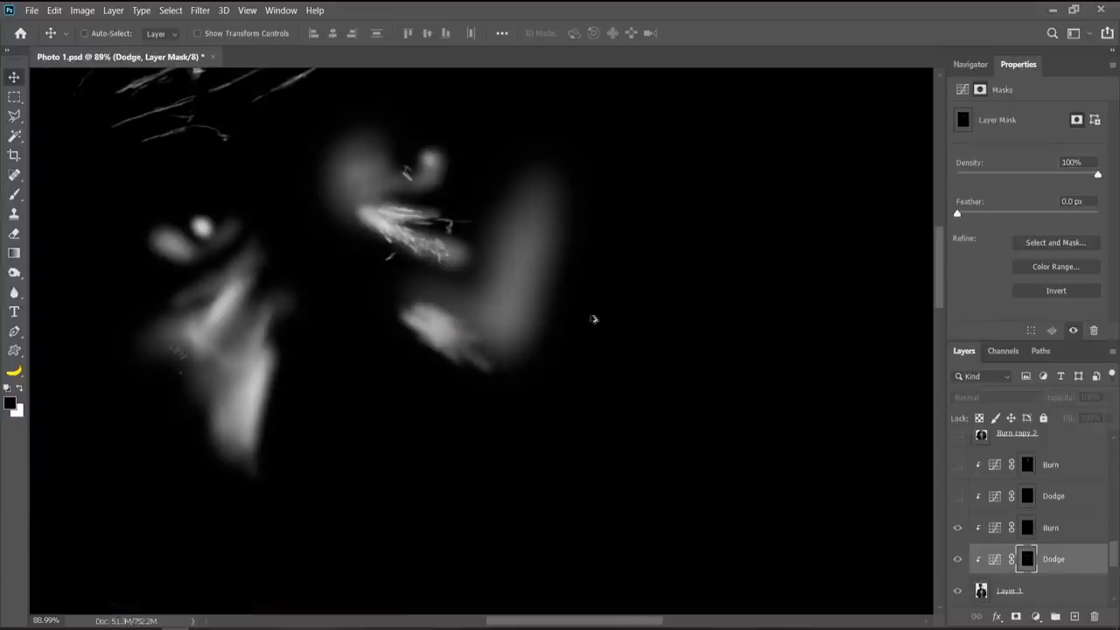
{"action": "left_click", "coordinate": [1029, 564], "text": "alt"}
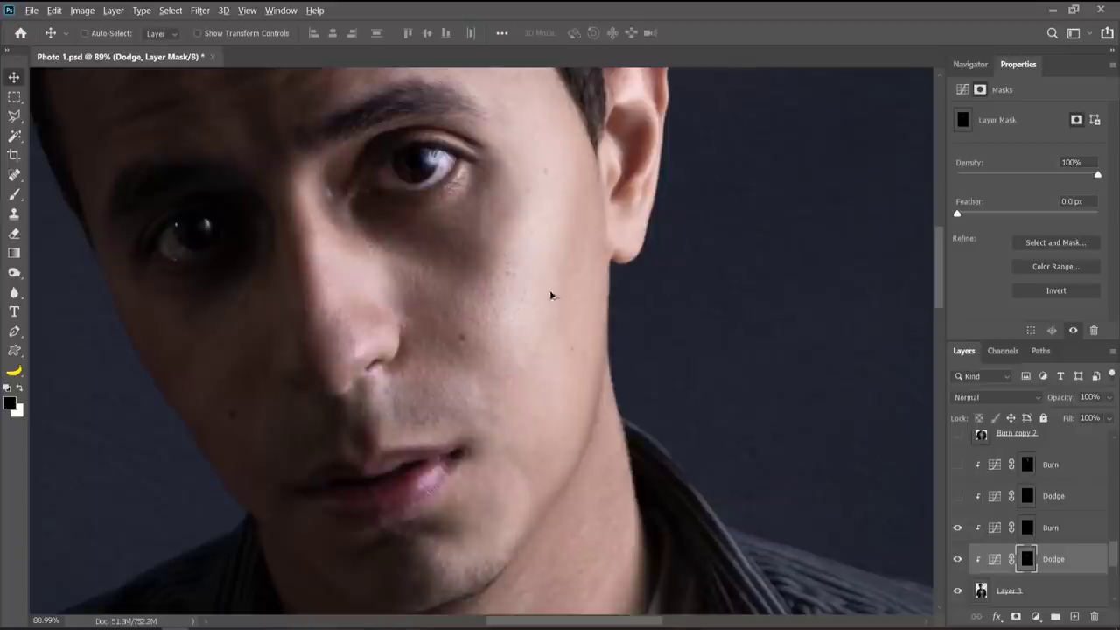
{"action": "scroll", "coordinate": [550, 292], "scroll_direction": "down", "scroll_amount": 3}
{"action": "scroll", "coordinate": [538, 275], "scroll_direction": "down", "scroll_amount": 2}
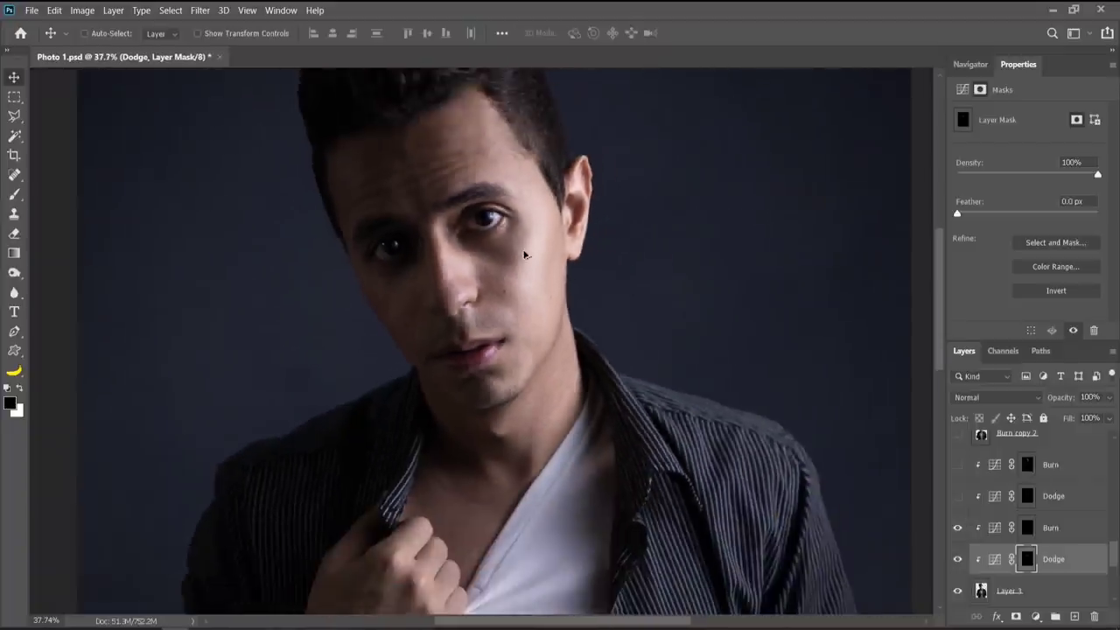
- Show the upper Dodge and Burn pair, followed by Burn copy 2 and its Curves 4 adjustment
{"action": "scroll", "coordinate": [516, 306], "scroll_direction": "down", "scroll_amount": 1}
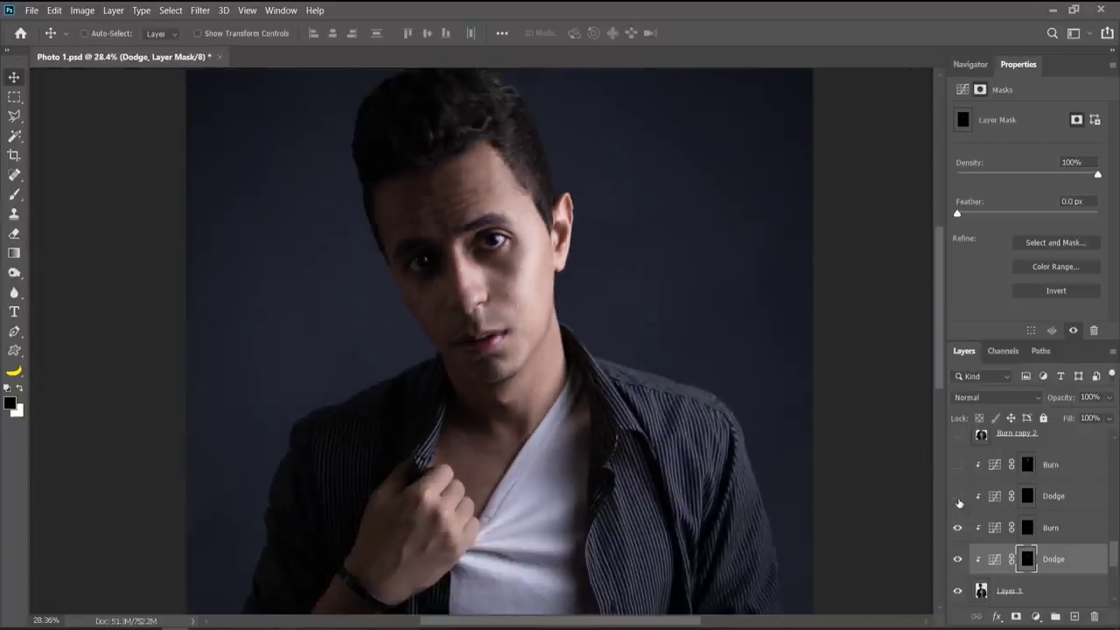
{"action": "left_click_drag", "start_coordinate": [959, 503], "coordinate": [957, 468]}
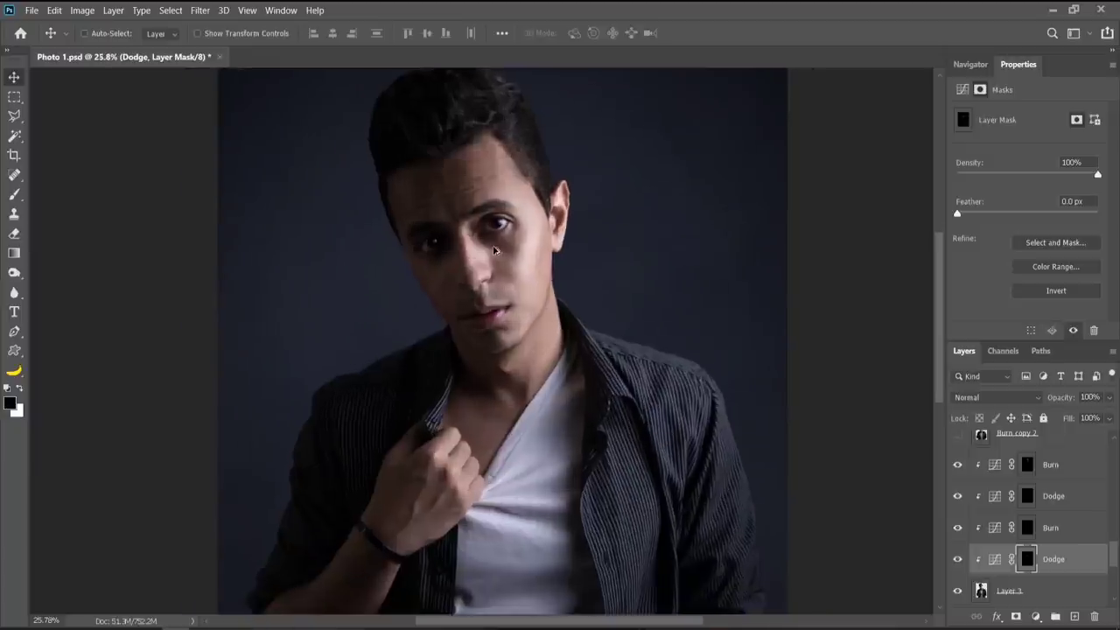
{"action": "scroll", "coordinate": [1039, 525], "scroll_direction": "up", "scroll_amount": 2}
{"action": "scroll", "coordinate": [1038, 525], "scroll_direction": "up", "scroll_amount": 2}
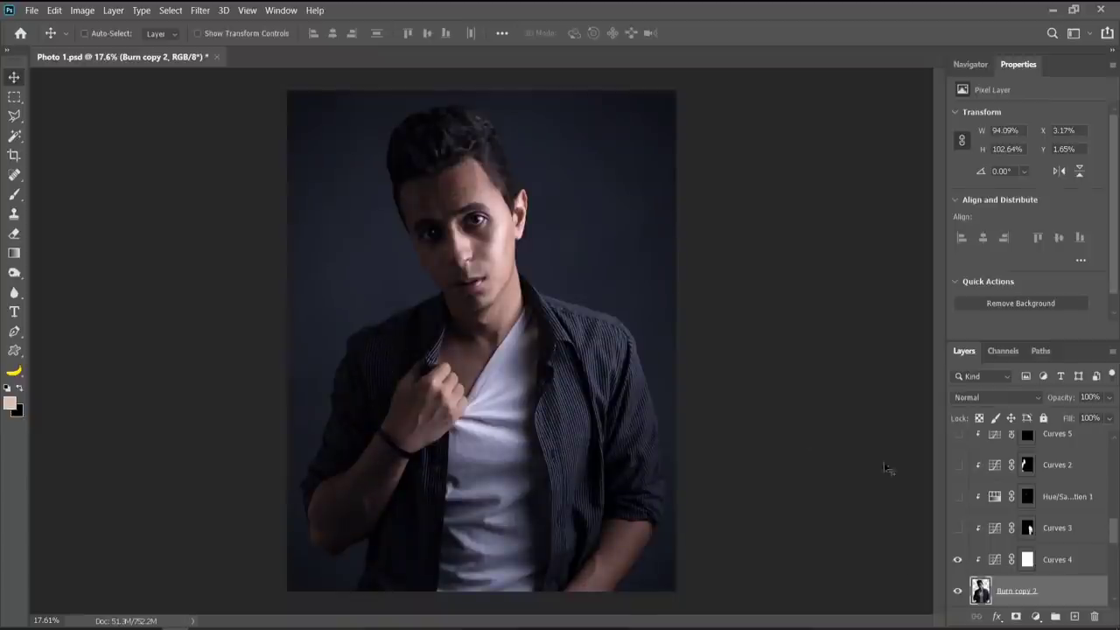
- Show the Curves 3 and Hue/Saturation 1 adjustments above Burn copy 2
{"action": "left_click", "coordinate": [957, 528]}
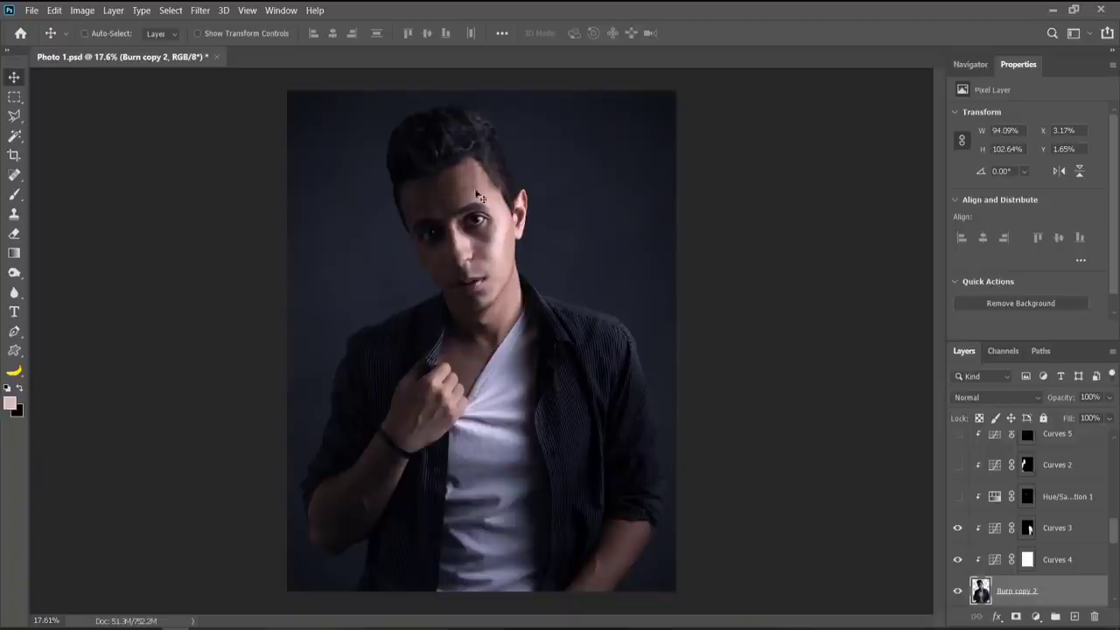
{"action": "scroll", "coordinate": [1058, 533], "scroll_direction": "up", "scroll_amount": 2}
{"action": "scroll", "coordinate": [1058, 536], "scroll_direction": "up", "scroll_amount": 1}
{"action": "left_click", "coordinate": [957, 560]}
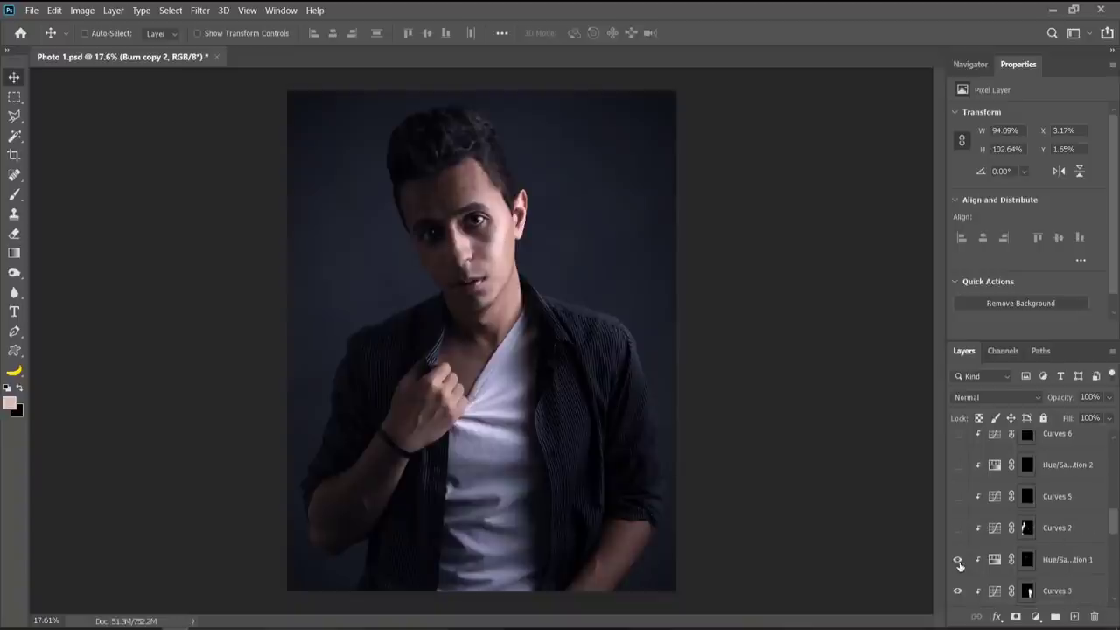
- View the Hue/Saturation 1 mask alone, return to the image, and examine its effect on the shirt folds and arms
{"action": "scroll", "coordinate": [346, 411], "scroll_direction": "up", "scroll_amount": 5}
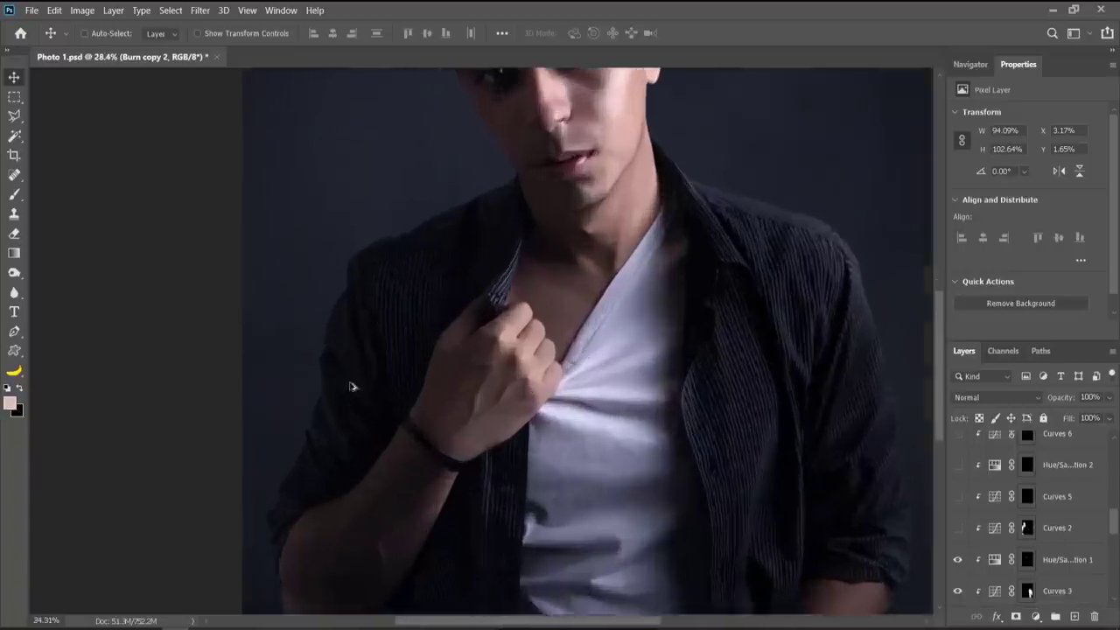
{"action": "left_click", "coordinate": [1026, 564], "text": "alt"}
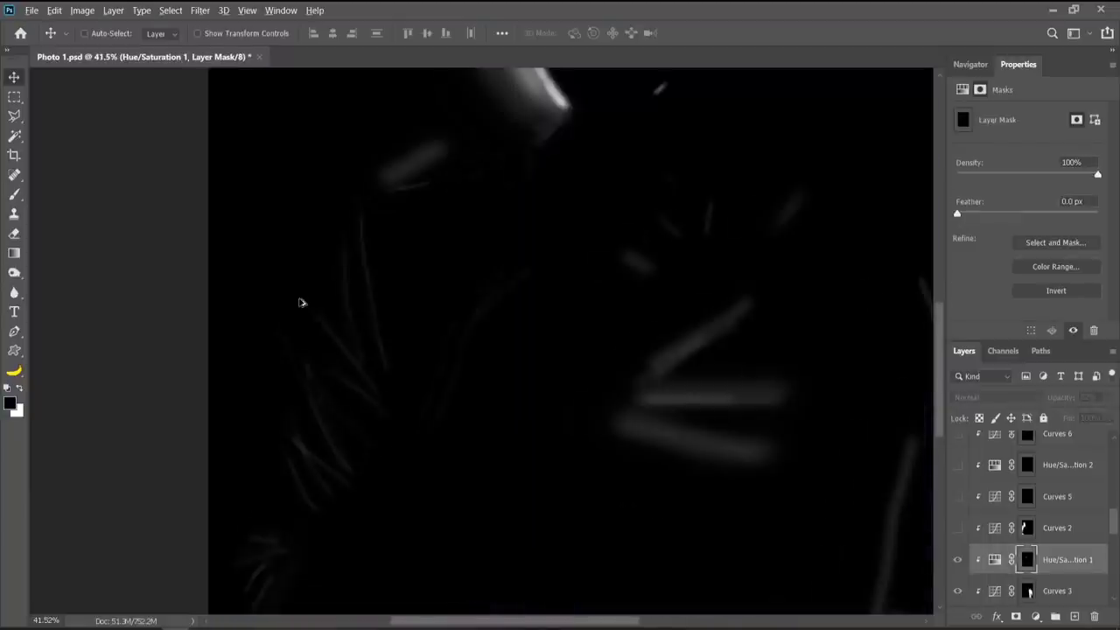
{"action": "scroll", "coordinate": [315, 254], "scroll_direction": "down", "scroll_amount": 3}
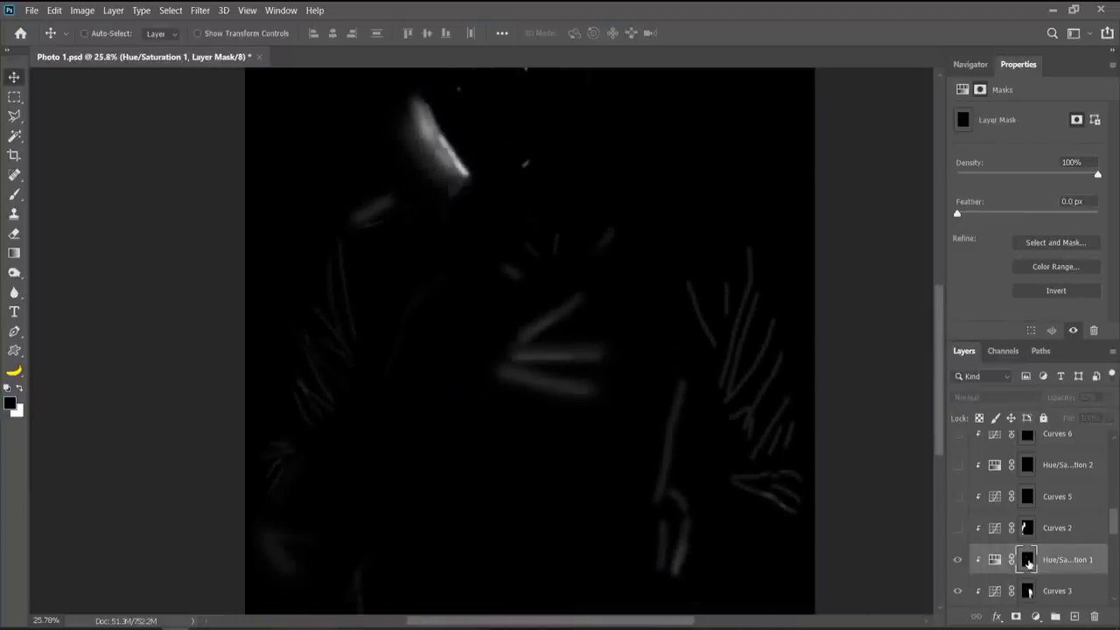
{"action": "left_click", "coordinate": [1026, 564], "text": "alt"}
{"action": "scroll", "coordinate": [680, 420], "scroll_direction": "up", "scroll_amount": 3}
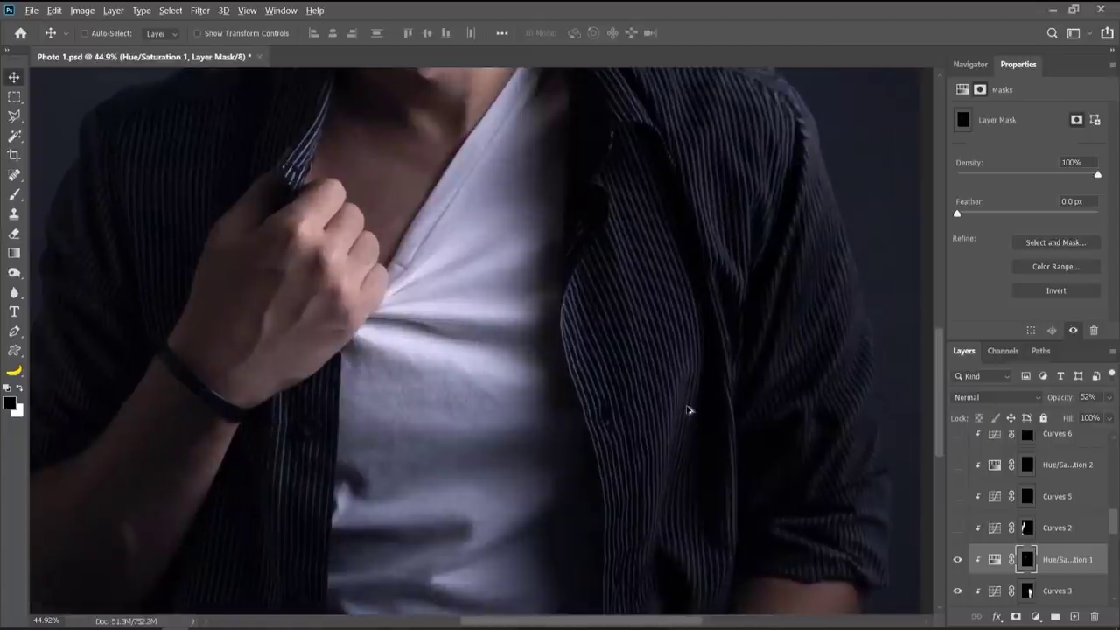
{"action": "scroll", "coordinate": [688, 409], "scroll_direction": "down", "scroll_amount": 3}
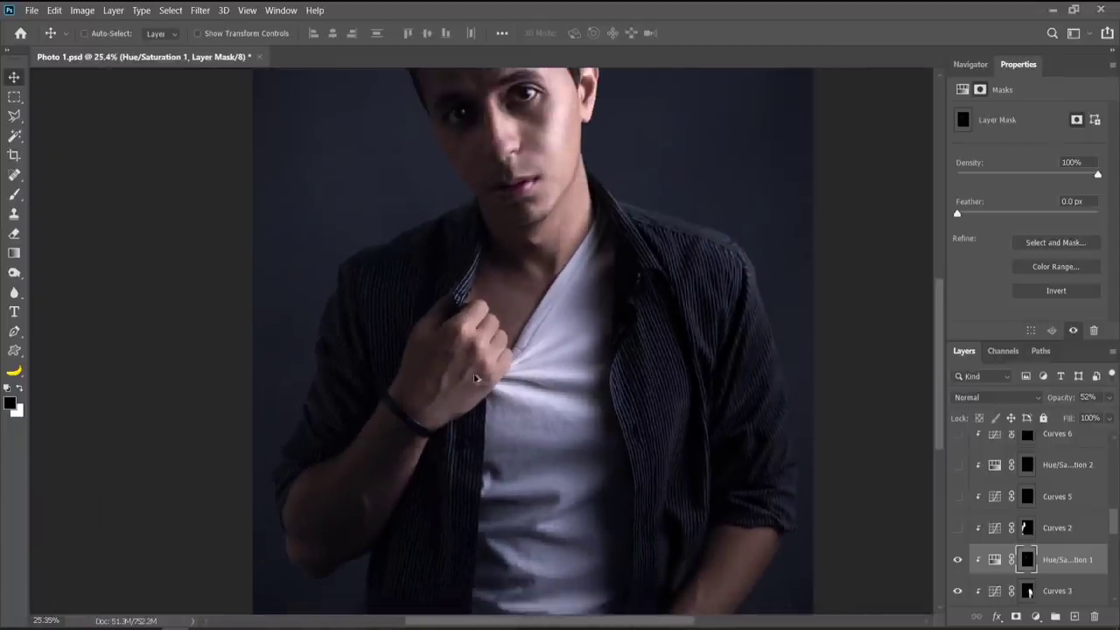
{"action": "scroll", "coordinate": [394, 342], "scroll_direction": "up", "scroll_amount": 2}
{"action": "scroll", "coordinate": [327, 320], "scroll_direction": "down", "scroll_amount": 3}
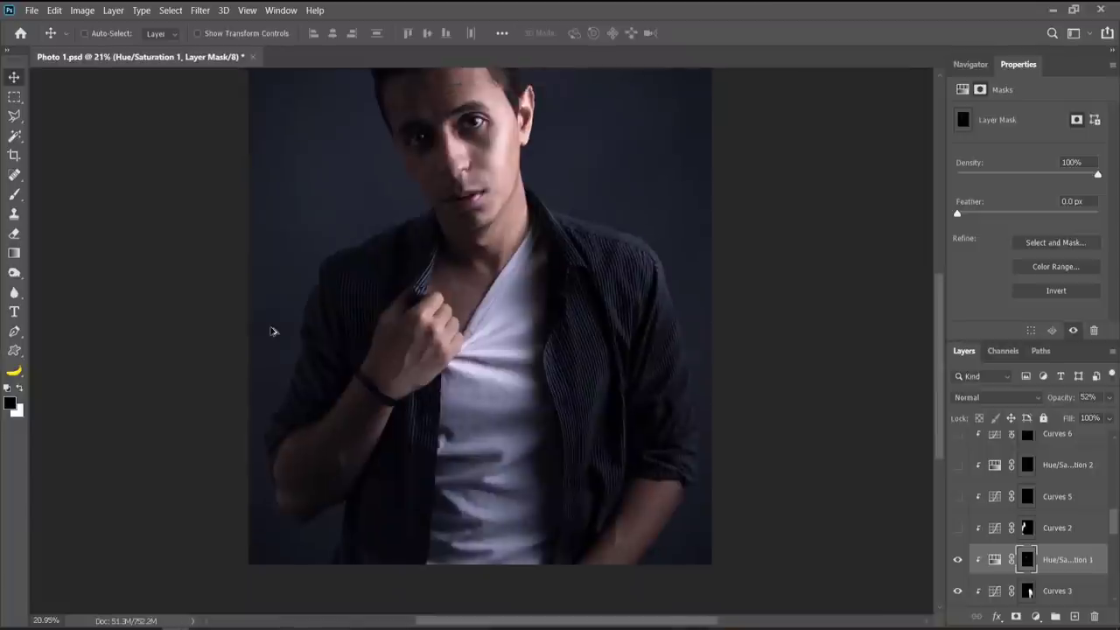
- Show Curves 7, Curves 8, Layer 4, Gradient Map 1 and Color Balance 1, and examine their effect on the face
{"action": "scroll", "coordinate": [393, 293], "scroll_direction": "down", "scroll_amount": 2}
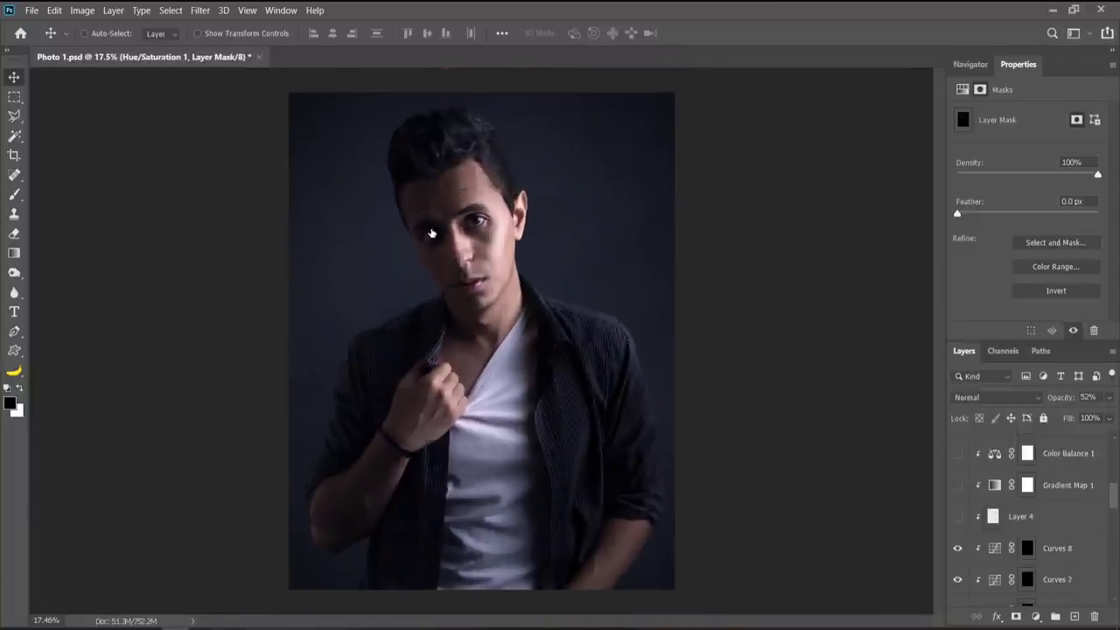
{"action": "left_click", "coordinate": [957, 520]}
{"action": "scroll", "coordinate": [1037, 533], "scroll_direction": "up", "scroll_amount": 2}
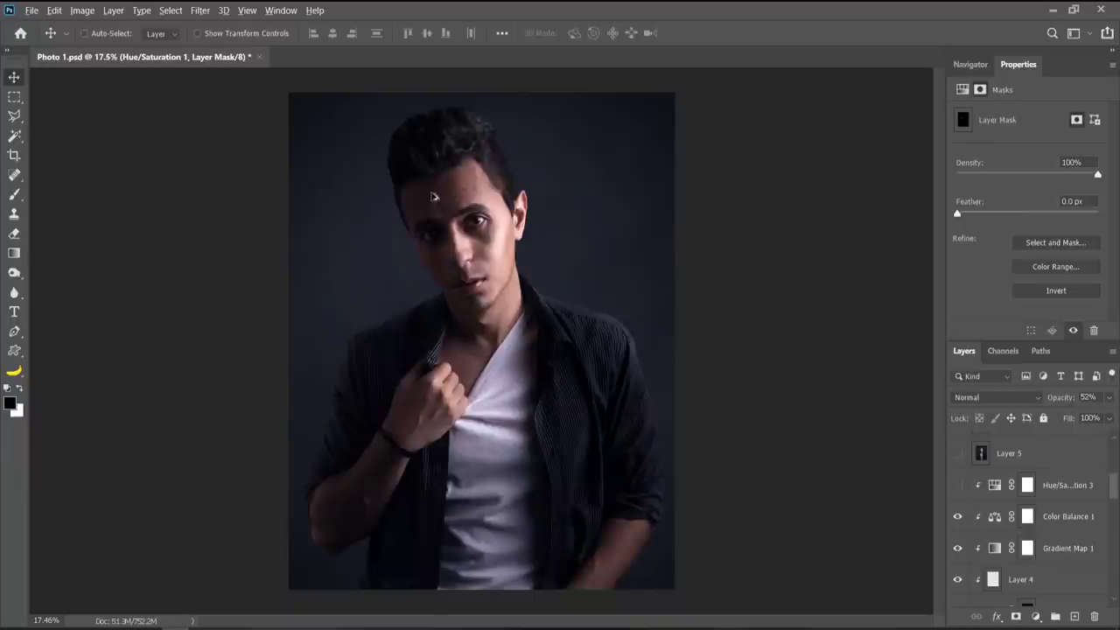
{"action": "scroll", "coordinate": [432, 196], "scroll_direction": "up", "scroll_amount": 3}
{"action": "scroll", "coordinate": [455, 267], "scroll_direction": "down", "scroll_amount": 1}
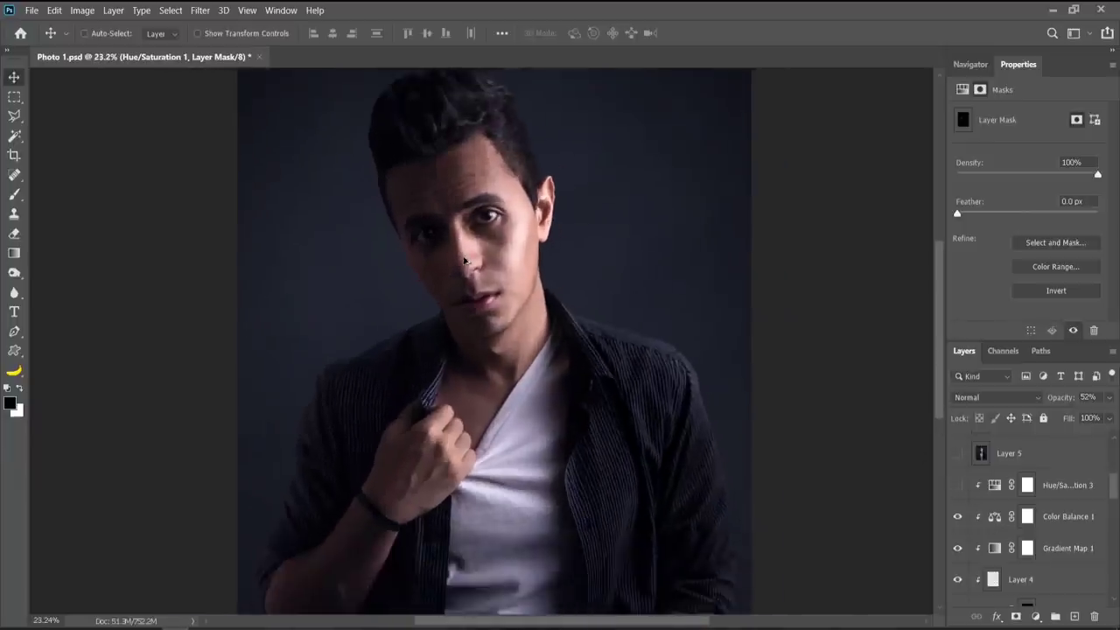
{"action": "scroll", "coordinate": [459, 262], "scroll_direction": "down", "scroll_amount": 1}
{"action": "scroll", "coordinate": [450, 225], "scroll_direction": "up", "scroll_amount": 3}
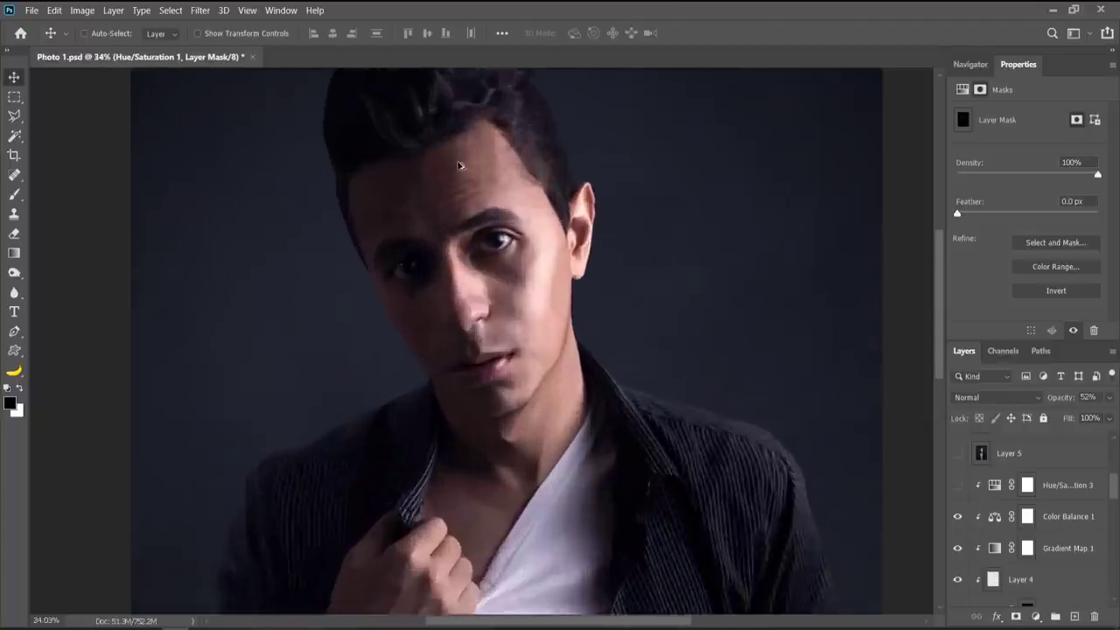
- Show the Hue/Saturation 3 adjustment and Layer 5 above Color Balance 1
{"action": "scroll", "coordinate": [458, 167], "scroll_direction": "down", "scroll_amount": 2}
{"action": "scroll", "coordinate": [1036, 487], "scroll_direction": "up", "scroll_amount": 1}
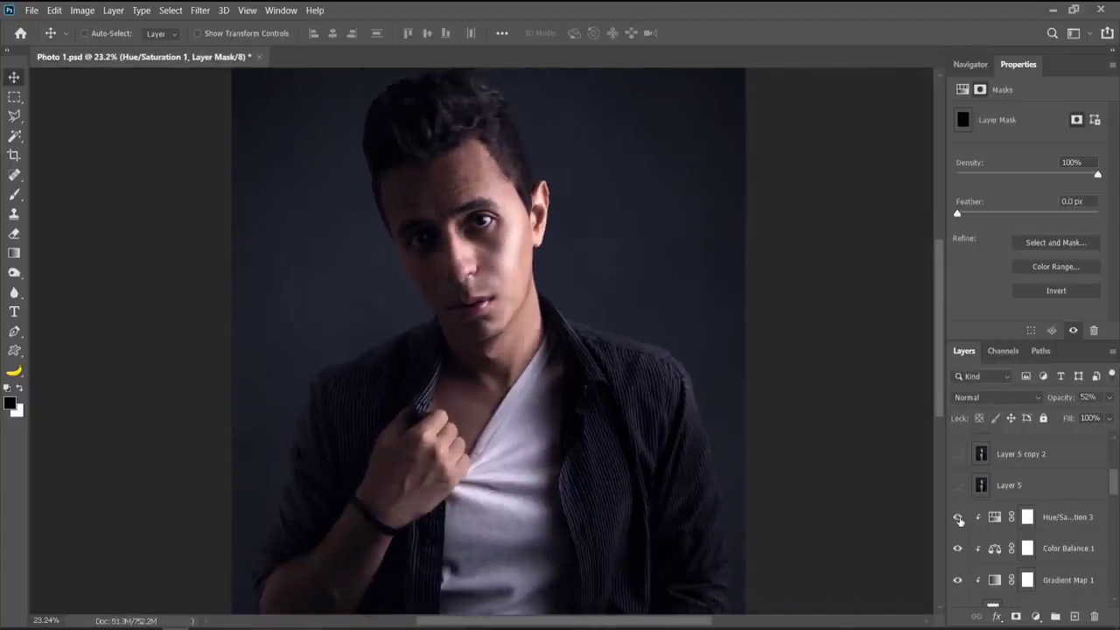
{"action": "scroll", "coordinate": [462, 223], "scroll_direction": "down", "scroll_amount": 1}
{"action": "scroll", "coordinate": [1091, 568], "scroll_direction": "up", "scroll_amount": 1}
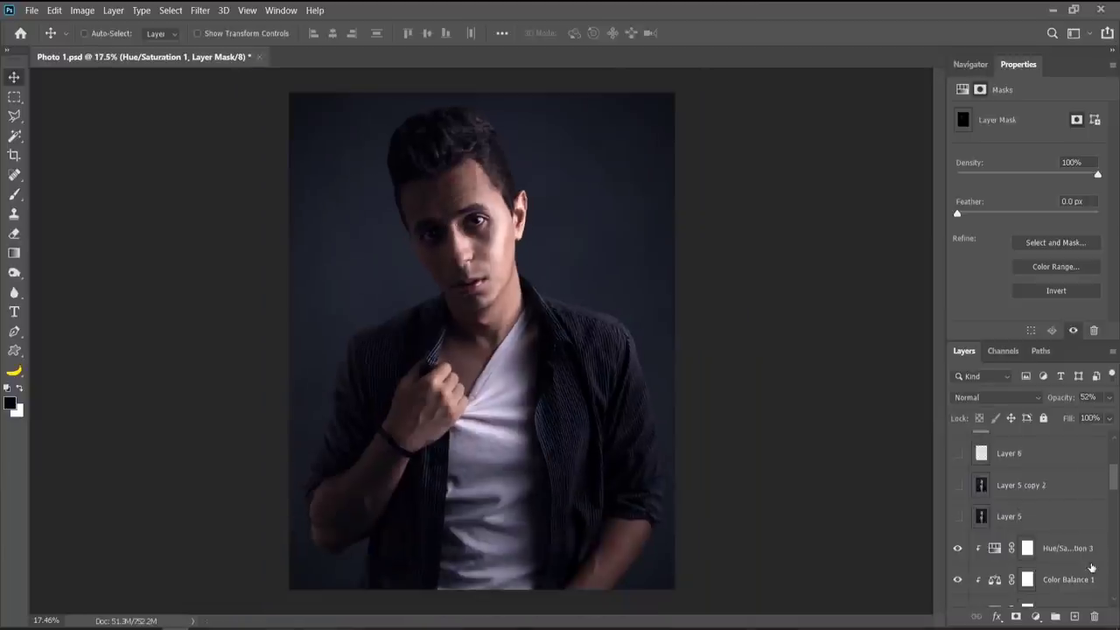
{"action": "scroll", "coordinate": [1090, 567], "scroll_direction": "up", "scroll_amount": 2}
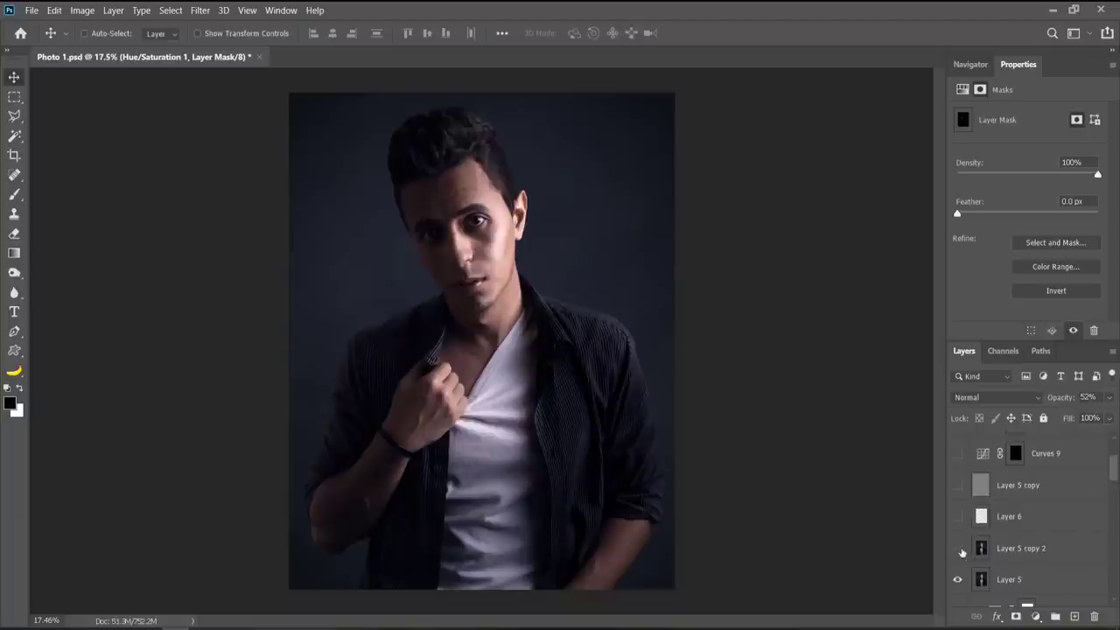
{"action": "scroll", "coordinate": [481, 187], "scroll_direction": "up", "scroll_amount": 3}
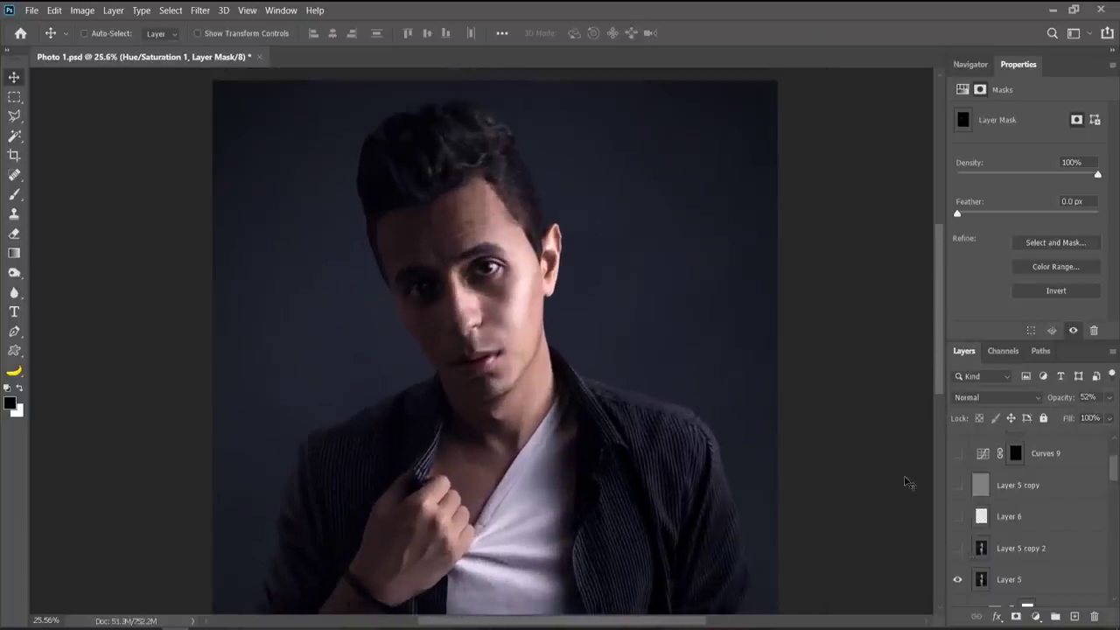
- Show the blurred Layer 5 copy 2 and the gray detail layer, Layer 5 copy
{"action": "left_click", "coordinate": [957, 553]}
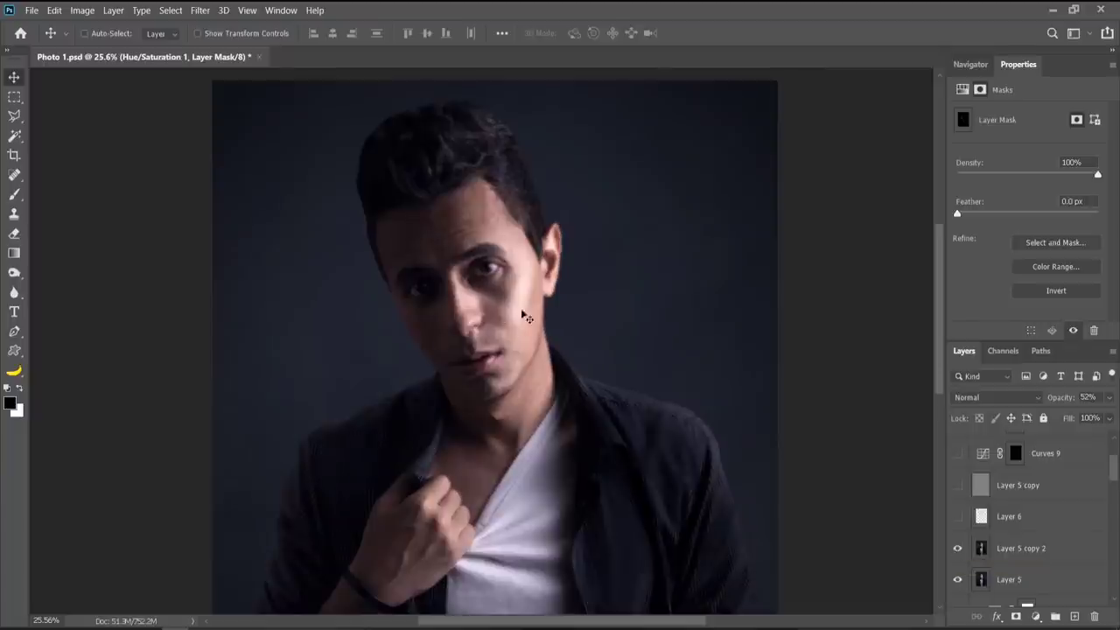
{"action": "left_click", "coordinate": [956, 486]}
{"action": "scroll", "coordinate": [503, 271], "scroll_direction": "up", "scroll_amount": 3}
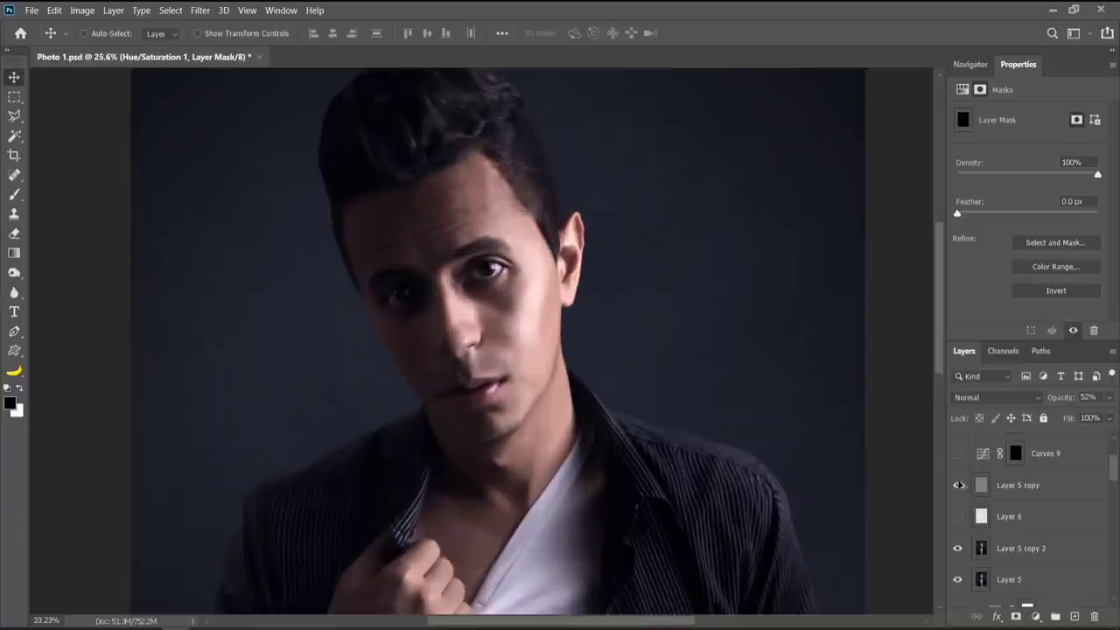
- View Layer 5 copy alone and Layer 5 copy 2 alone, restore the other layers, and examine the facial skin texture
{"action": "left_click", "coordinate": [957, 486], "text": "alt"}
{"action": "scroll", "coordinate": [488, 275], "scroll_direction": "up", "scroll_amount": 2}
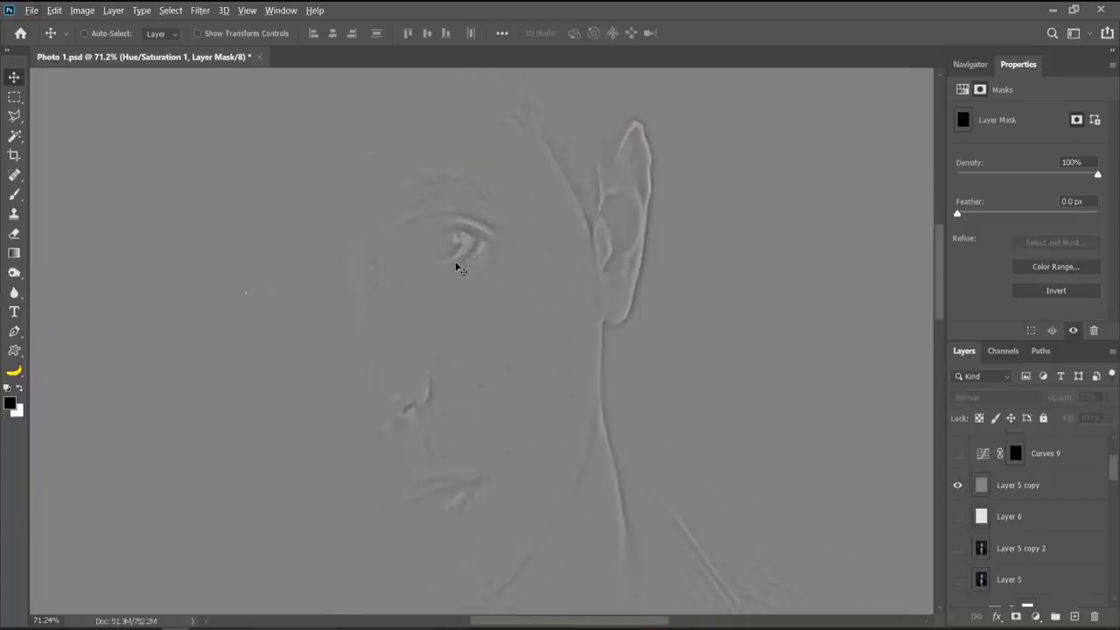
{"action": "left_click", "coordinate": [957, 548], "text": "alt"}
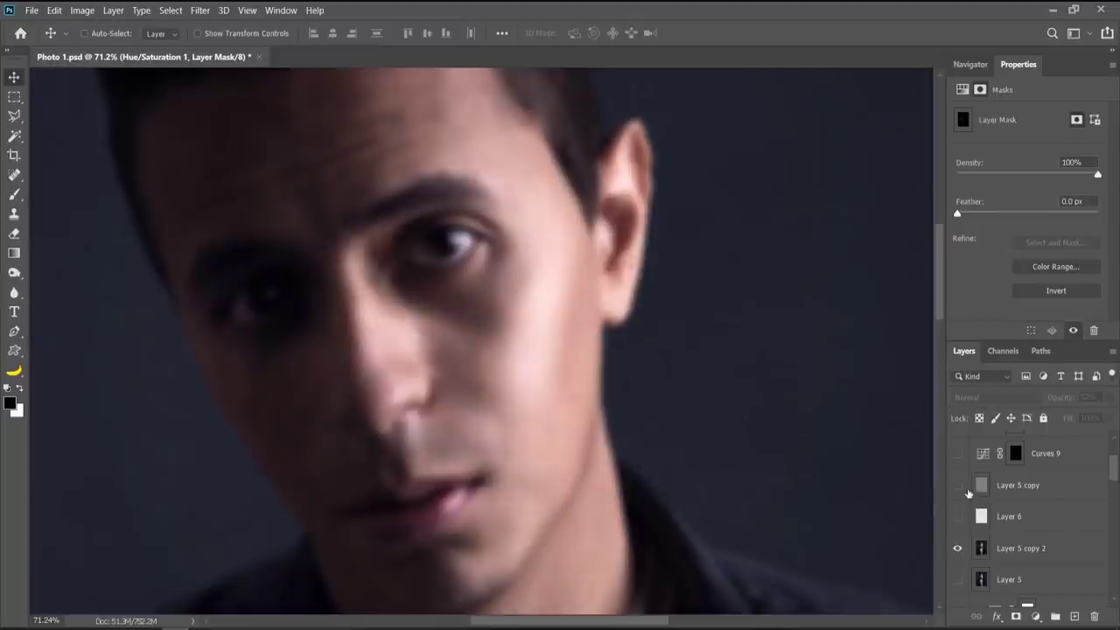
{"action": "left_click", "coordinate": [957, 548], "text": "alt"}
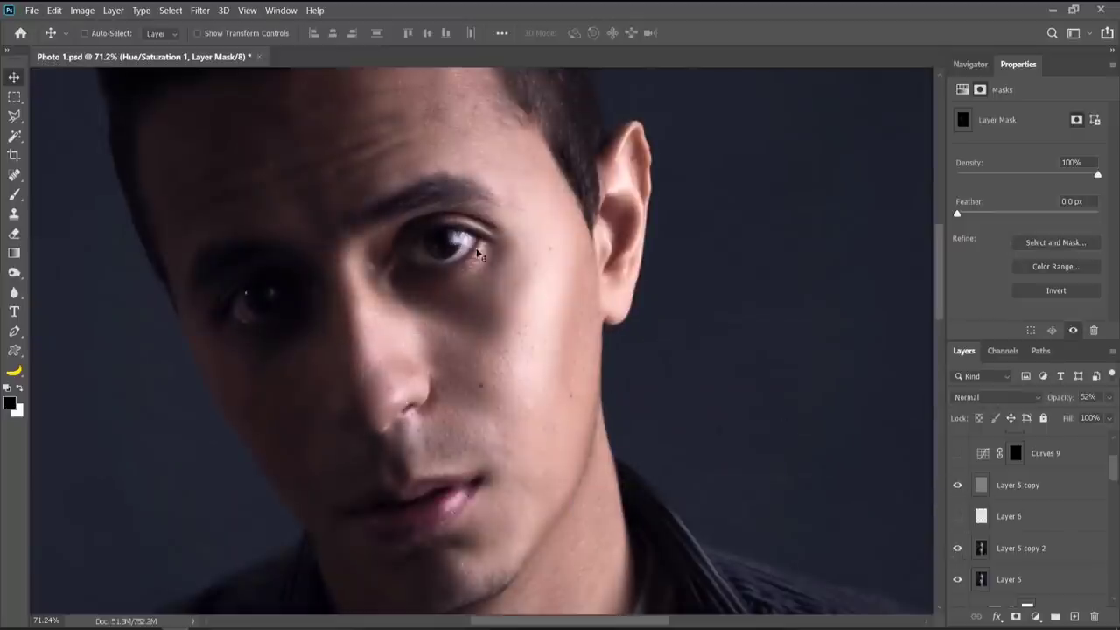
{"action": "scroll", "coordinate": [473, 263], "scroll_direction": "down", "scroll_amount": 3}
{"action": "scroll", "coordinate": [437, 300], "scroll_direction": "up", "scroll_amount": 1}
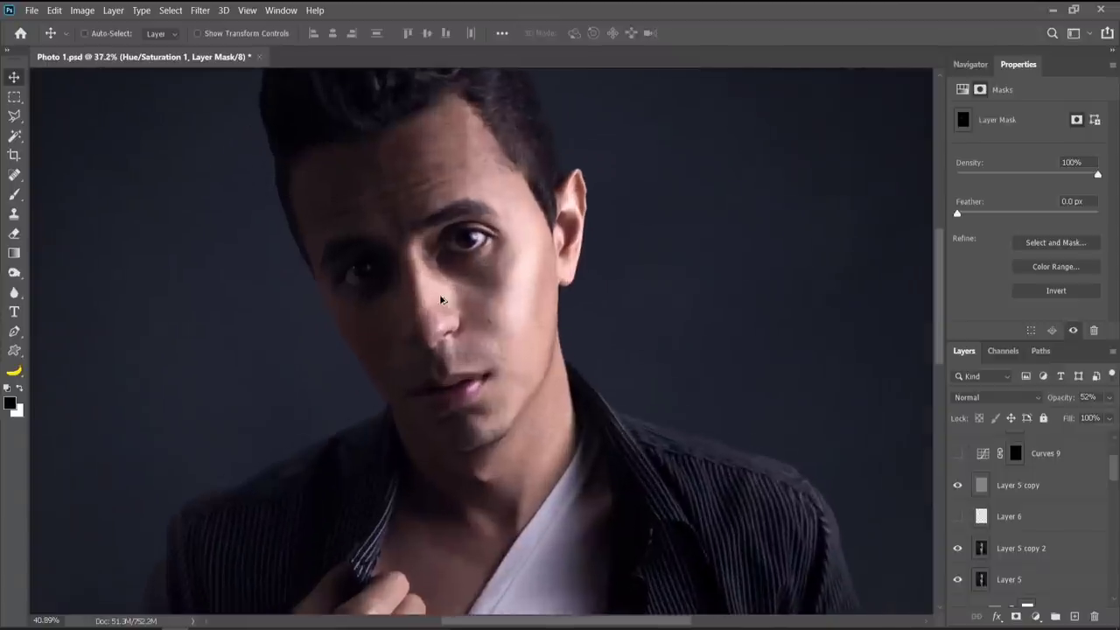
- Show Layer 6 between Layer 5 copy 2 and Layer 5 copy, and examine its effect on the portrait
{"action": "left_click", "coordinate": [957, 516]}
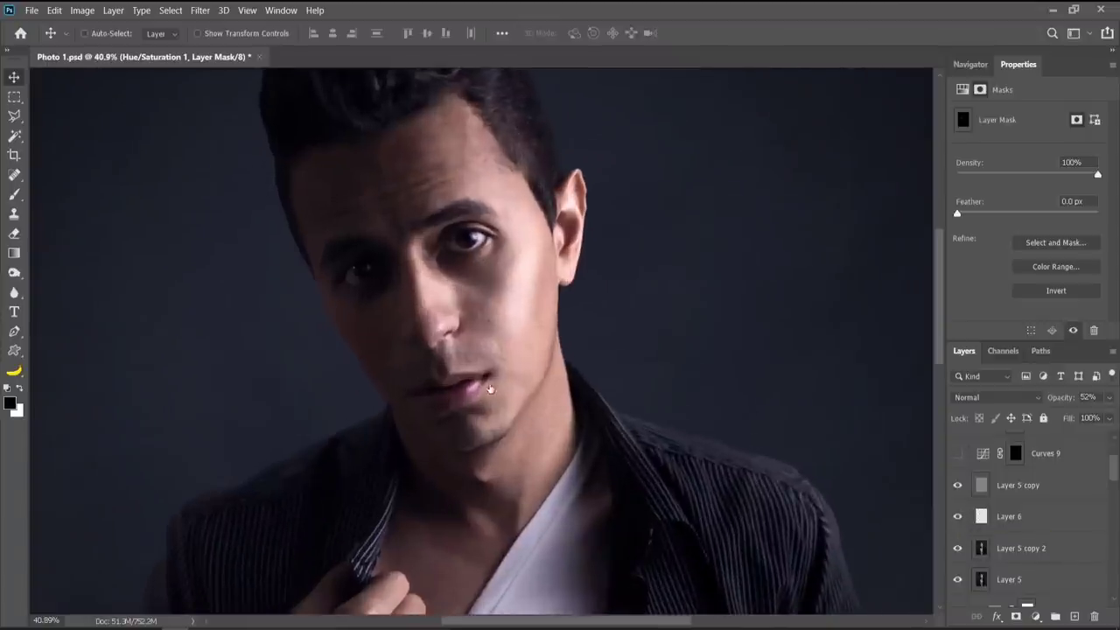
{"action": "scroll", "coordinate": [463, 367], "scroll_direction": "down", "scroll_amount": 3}
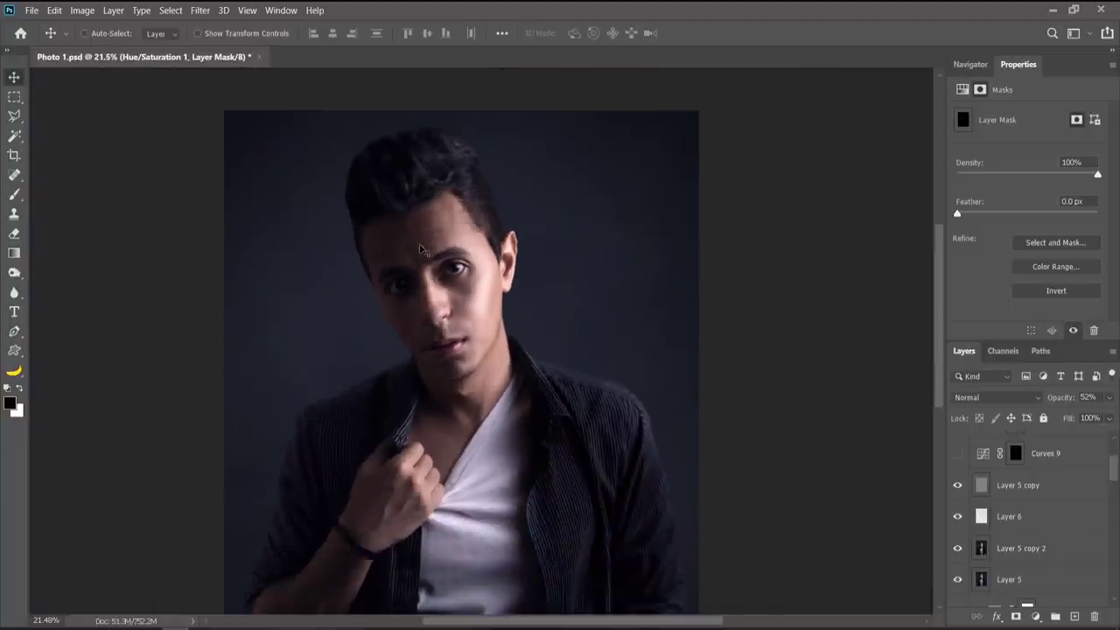
{"action": "scroll", "coordinate": [428, 263], "scroll_direction": "up", "scroll_amount": 2}
{"action": "scroll", "coordinate": [1010, 518], "scroll_direction": "up", "scroll_amount": 1}
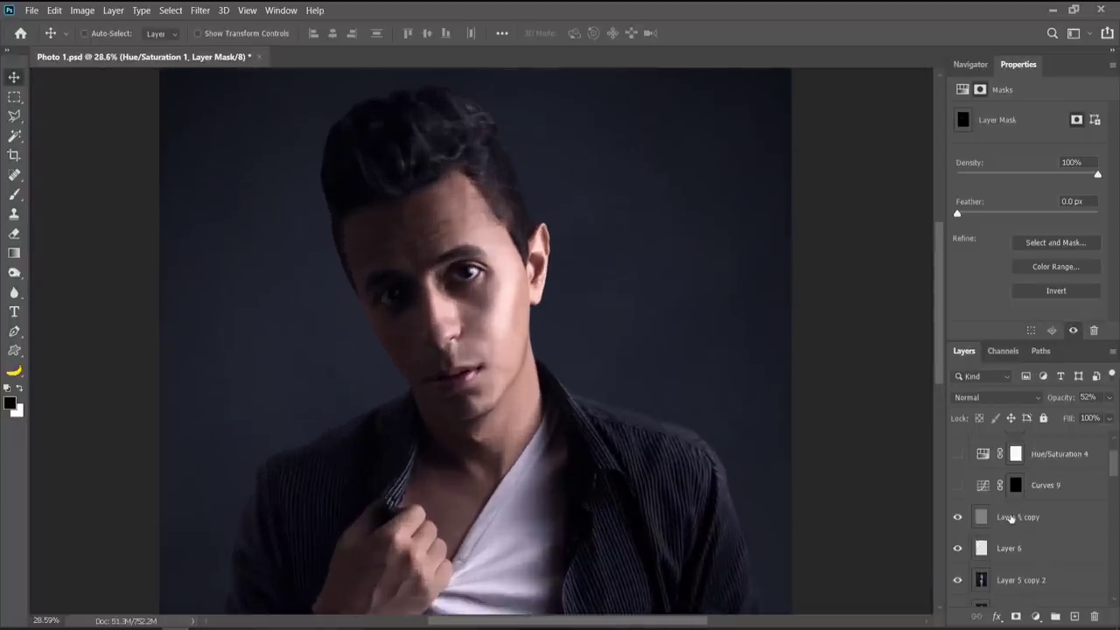
- Compare the portrait with and without Curves 9, and leave Curves 9 and Hue/Saturation 4 shown
{"action": "scroll", "coordinate": [1011, 518], "scroll_direction": "up", "scroll_amount": 1}
{"action": "left_click", "coordinate": [958, 517]}
{"action": "left_click", "coordinate": [958, 517]}
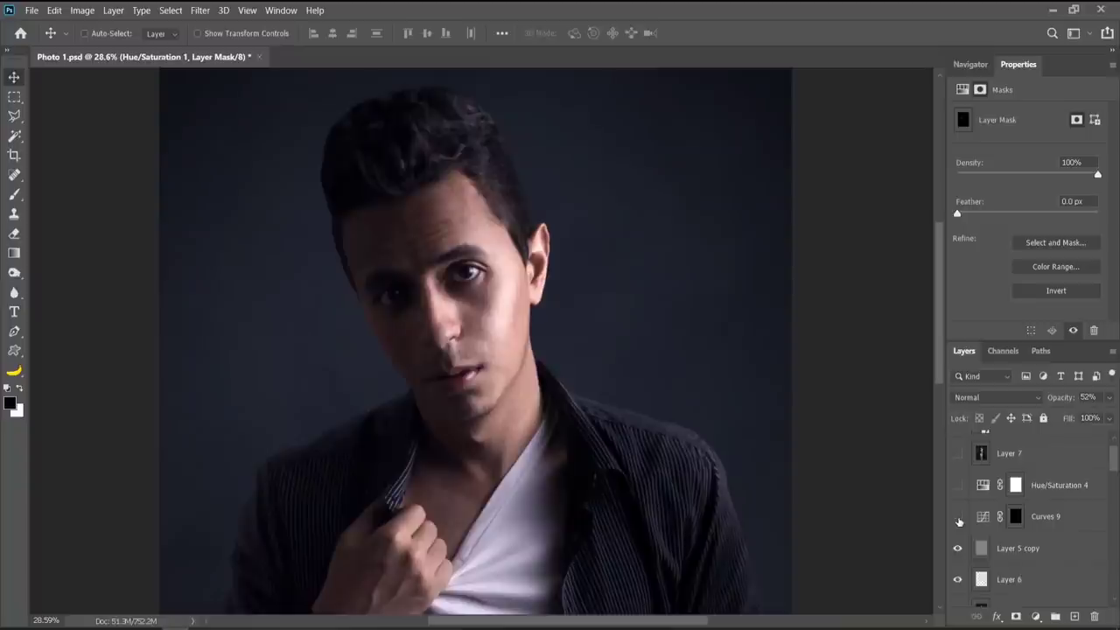
{"action": "left_click", "coordinate": [957, 517]}
{"action": "scroll", "coordinate": [1062, 540], "scroll_direction": "up", "scroll_amount": 1}
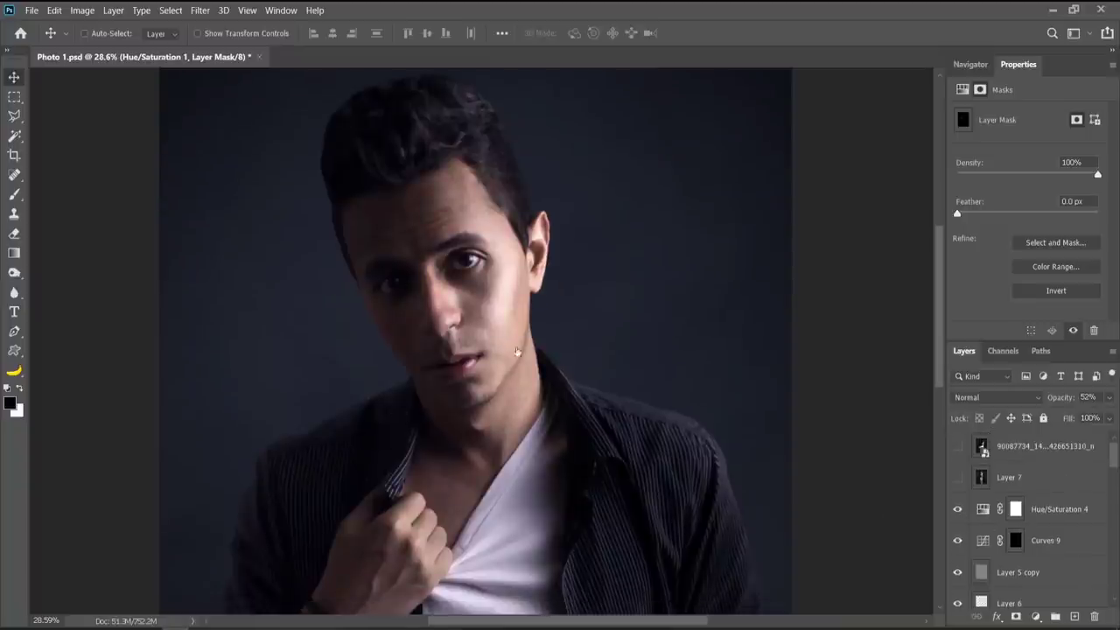
- Show Layer 7, and briefly show the reference photo layer above it for comparison before hiding that photo again
{"action": "scroll", "coordinate": [444, 266], "scroll_direction": "down", "scroll_amount": 1}
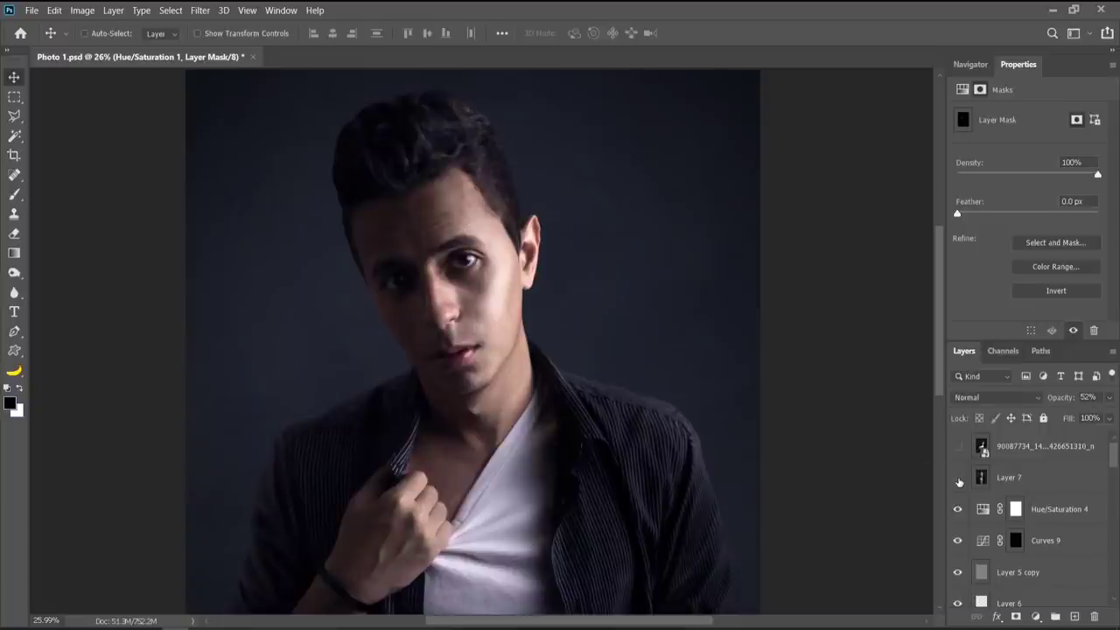
{"action": "scroll", "coordinate": [477, 341], "scroll_direction": "down", "scroll_amount": 2}
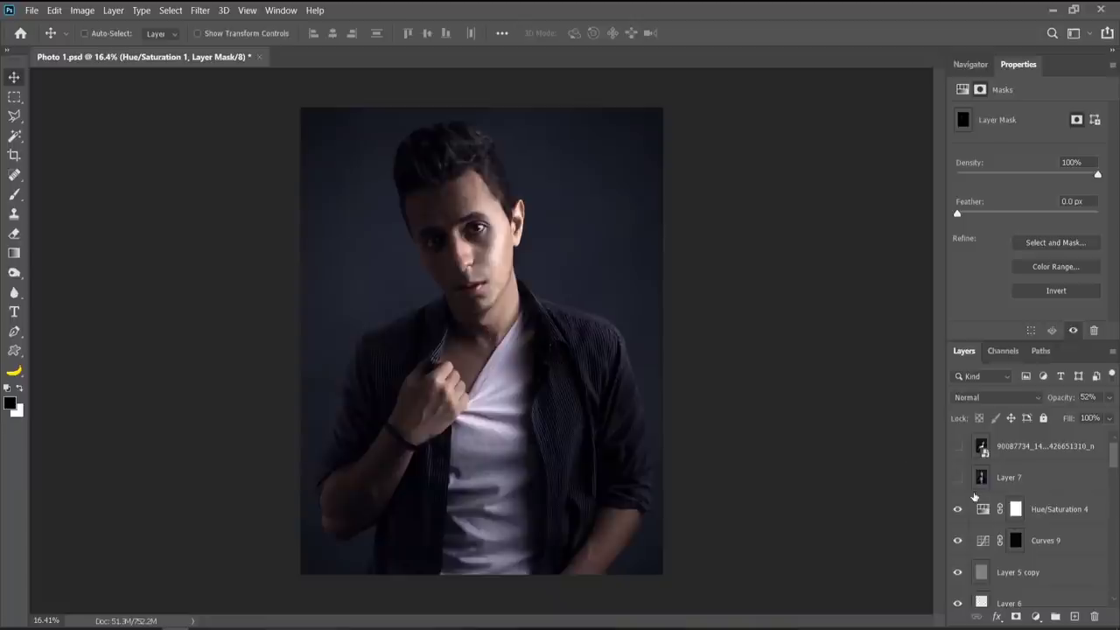
{"action": "left_click_drag", "start_coordinate": [957, 484], "coordinate": [958, 448]}
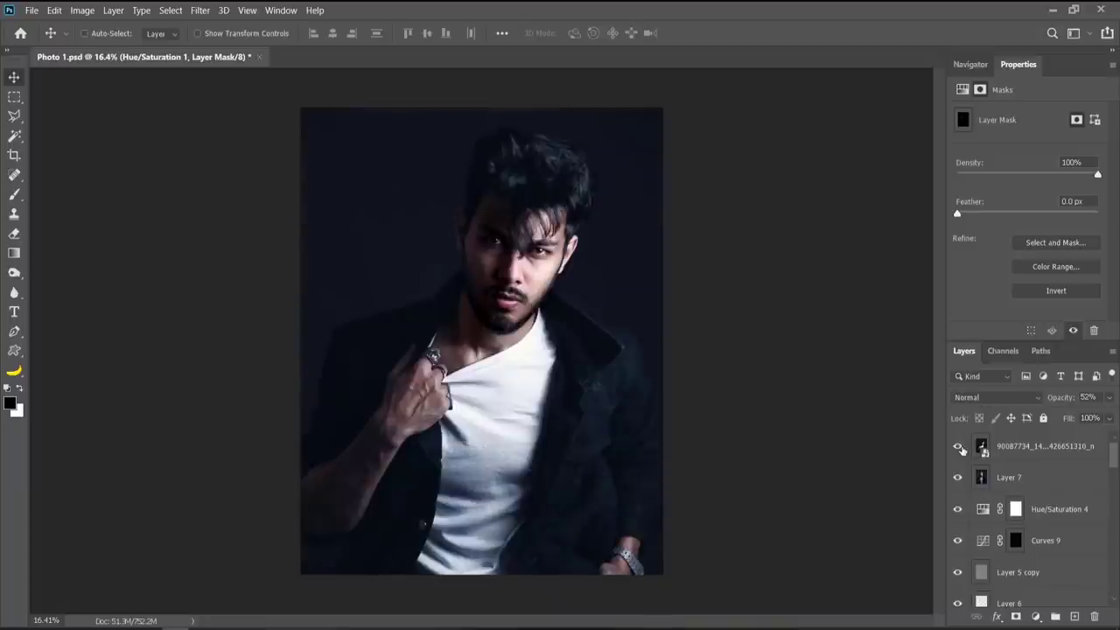
{"action": "left_click", "coordinate": [957, 446]}
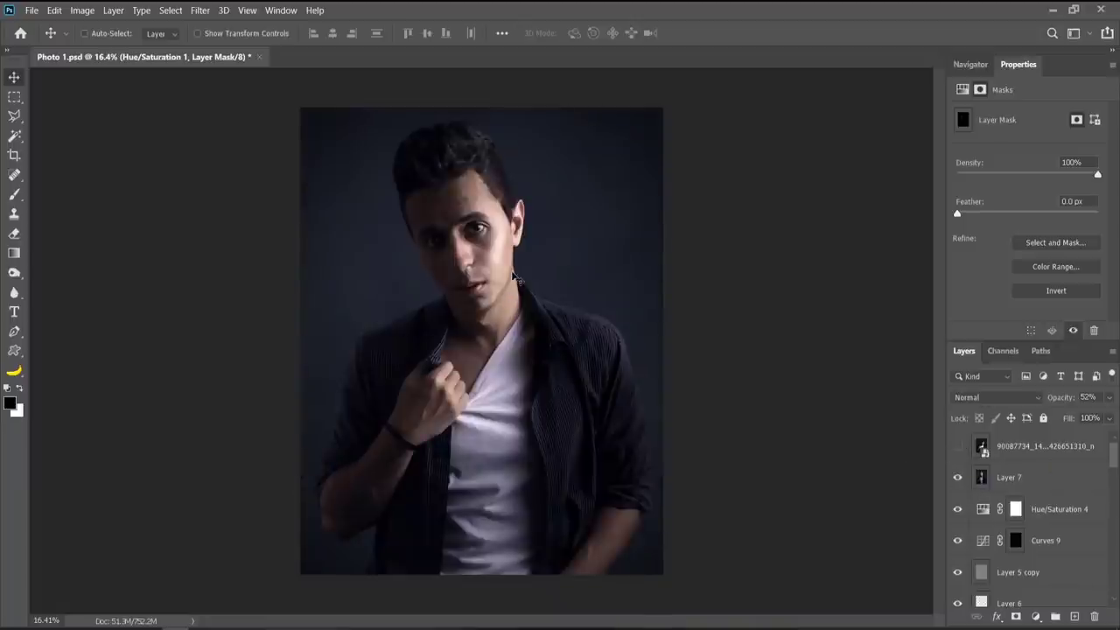
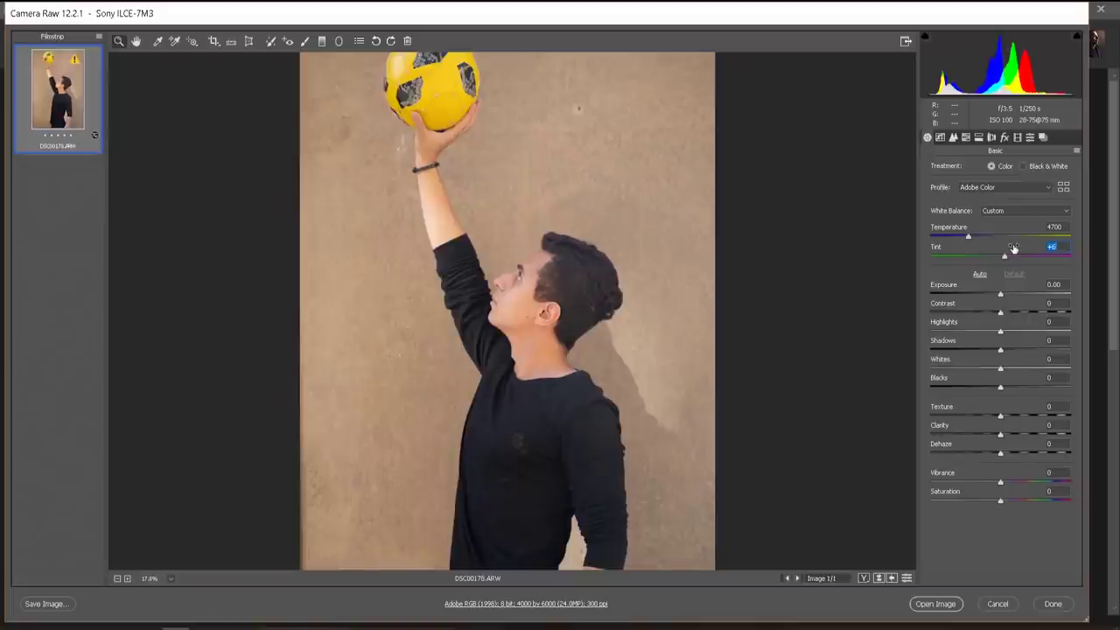
- Set the ball portrait's Contrast to +1, Highlights to +6, Shadows to -19, Whites to -12 and Blacks to +8
{"action": "left_click_drag", "start_coordinate": [532, 388], "coordinate": [540, 388]}
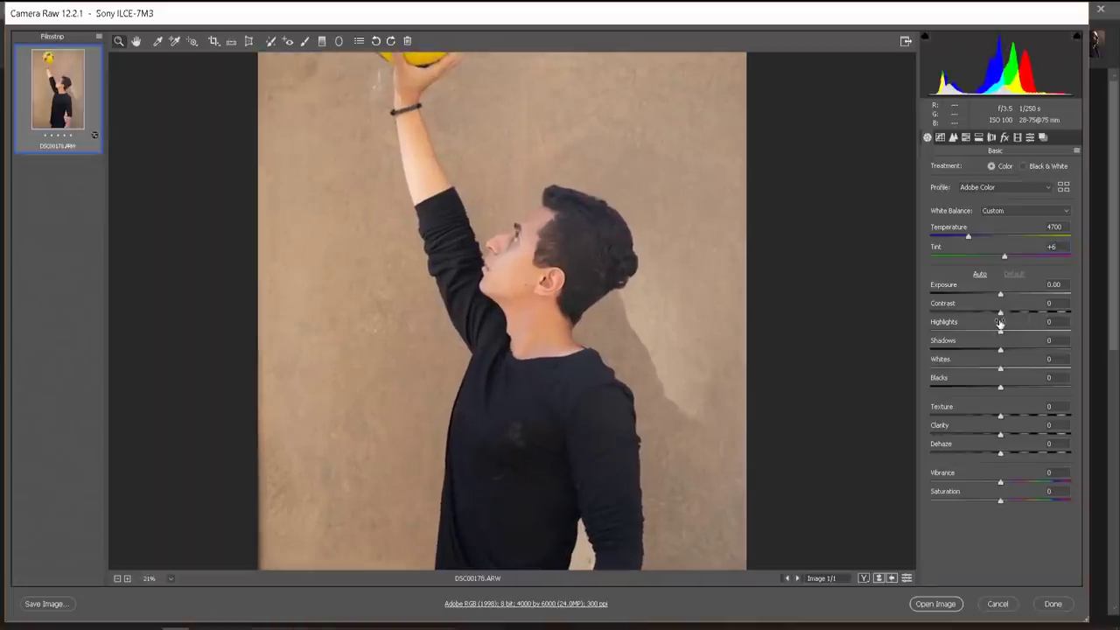
{"action": "left_click_drag", "start_coordinate": [1000, 322], "coordinate": [1024, 323]}
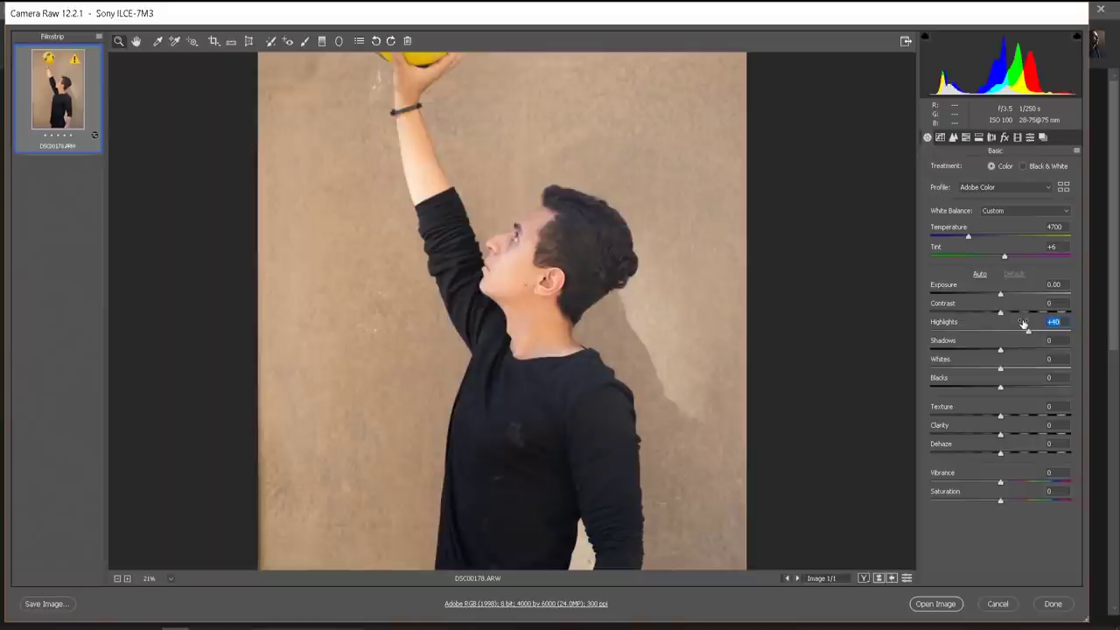
{"action": "left_click_drag", "start_coordinate": [1023, 324], "coordinate": [999, 315]}
{"action": "left_click", "coordinate": [998, 308]}
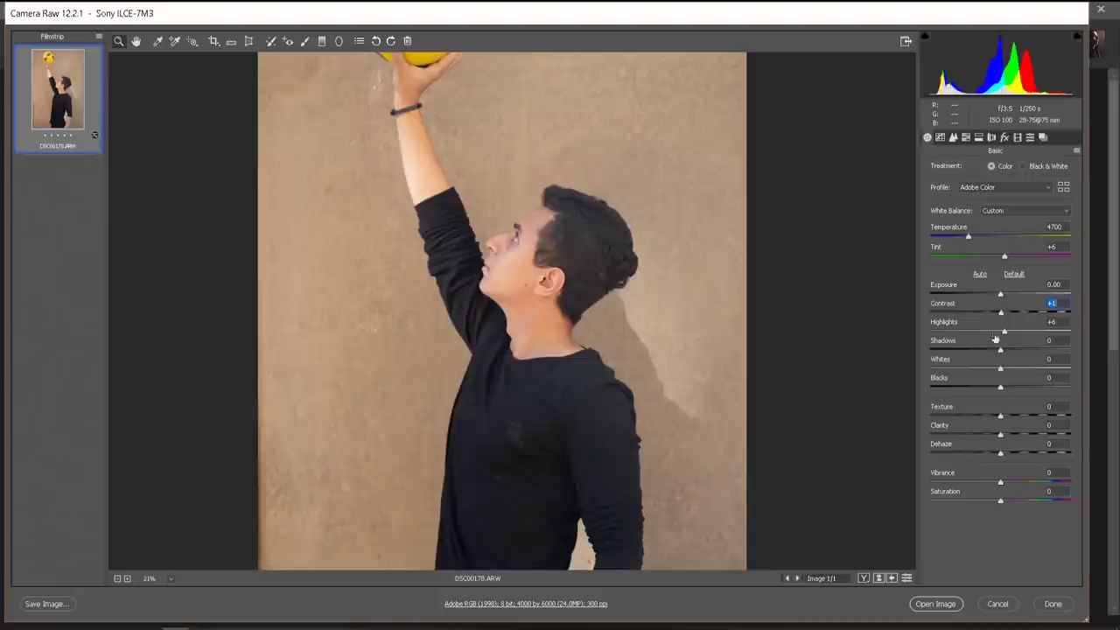
{"action": "left_click_drag", "start_coordinate": [1001, 341], "coordinate": [991, 340]}
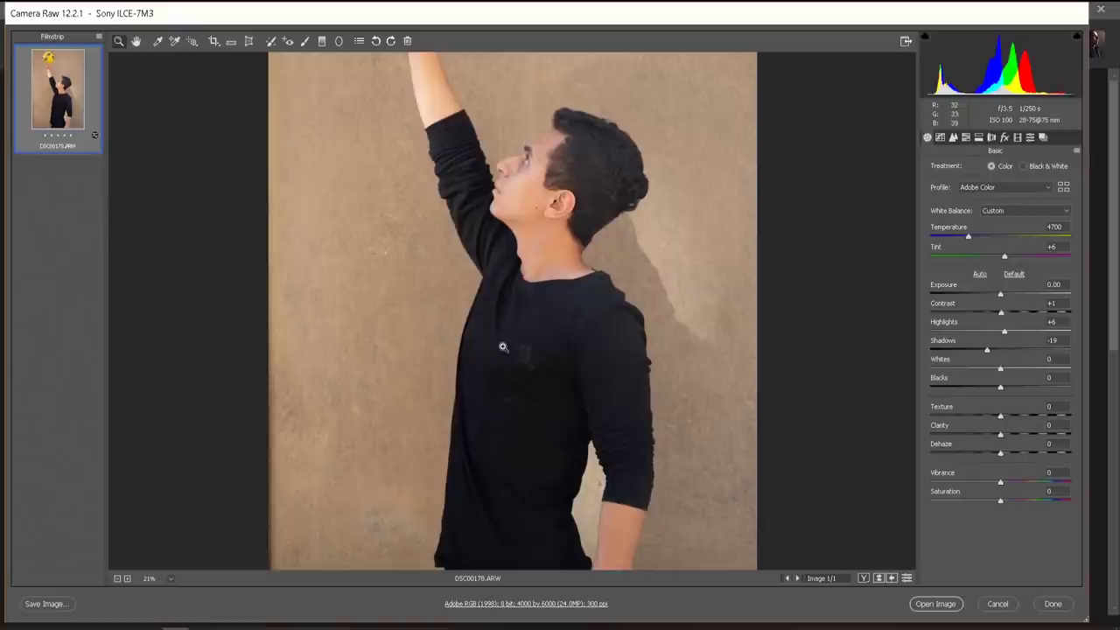
{"action": "left_click", "coordinate": [992, 344]}
{"action": "left_click_drag", "start_coordinate": [1002, 365], "coordinate": [1006, 383]}
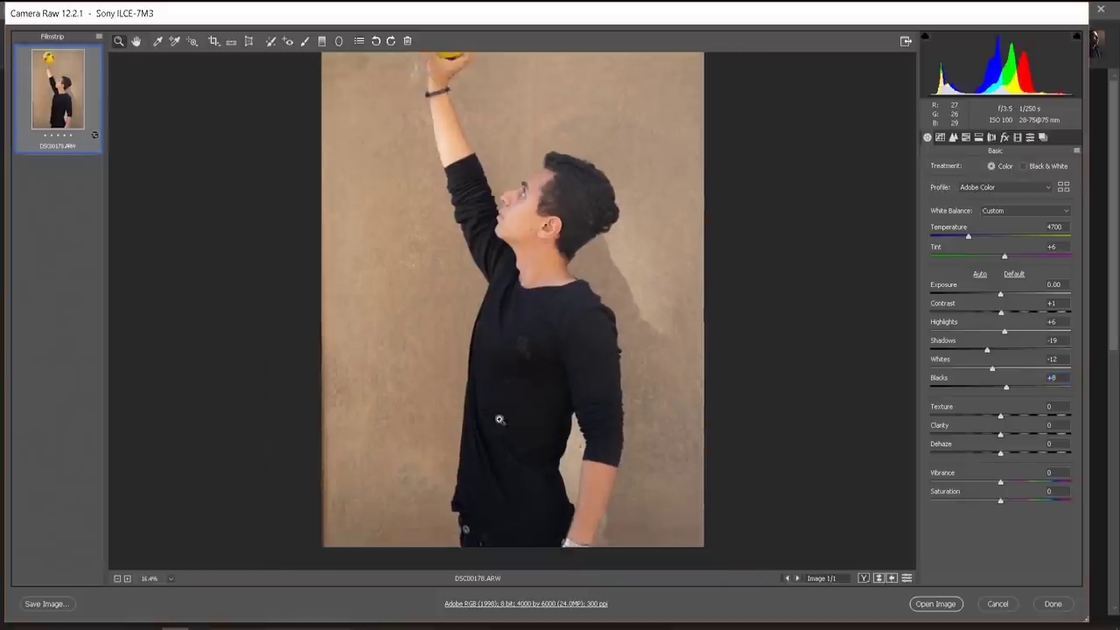
- Set Clarity to +16, lower Vibrance to -21, and raise Saturation slightly
{"action": "left_click_drag", "start_coordinate": [1000, 433], "coordinate": [1010, 433]}
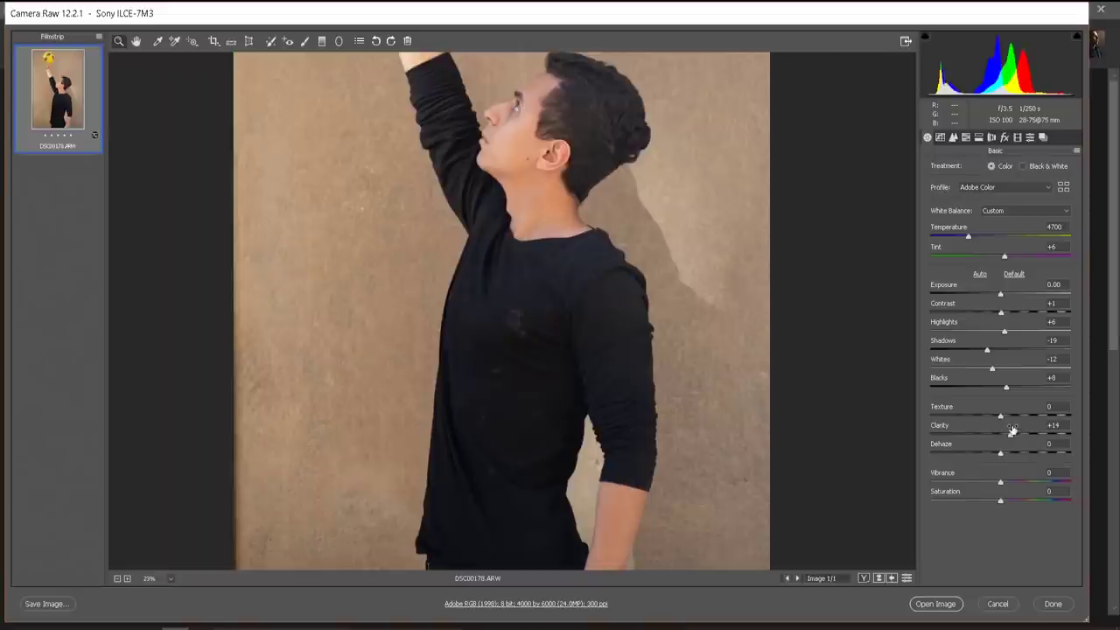
{"action": "left_click_drag", "start_coordinate": [1012, 430], "coordinate": [1013, 430]}
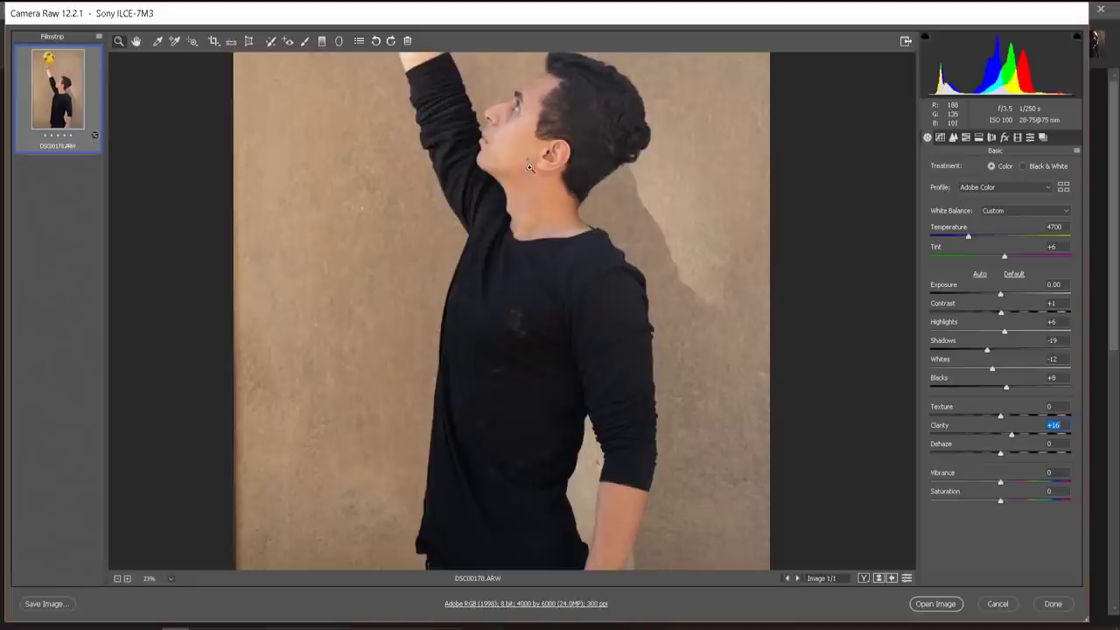
{"action": "left_click", "coordinate": [988, 483]}
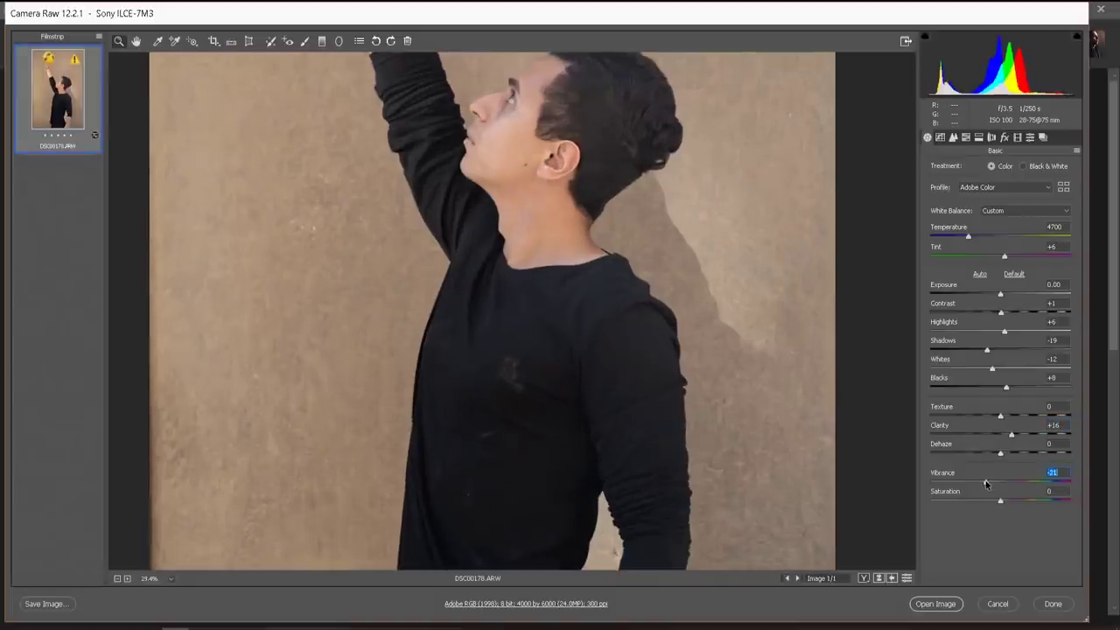
{"action": "left_click_drag", "start_coordinate": [1000, 497], "coordinate": [1010, 495]}
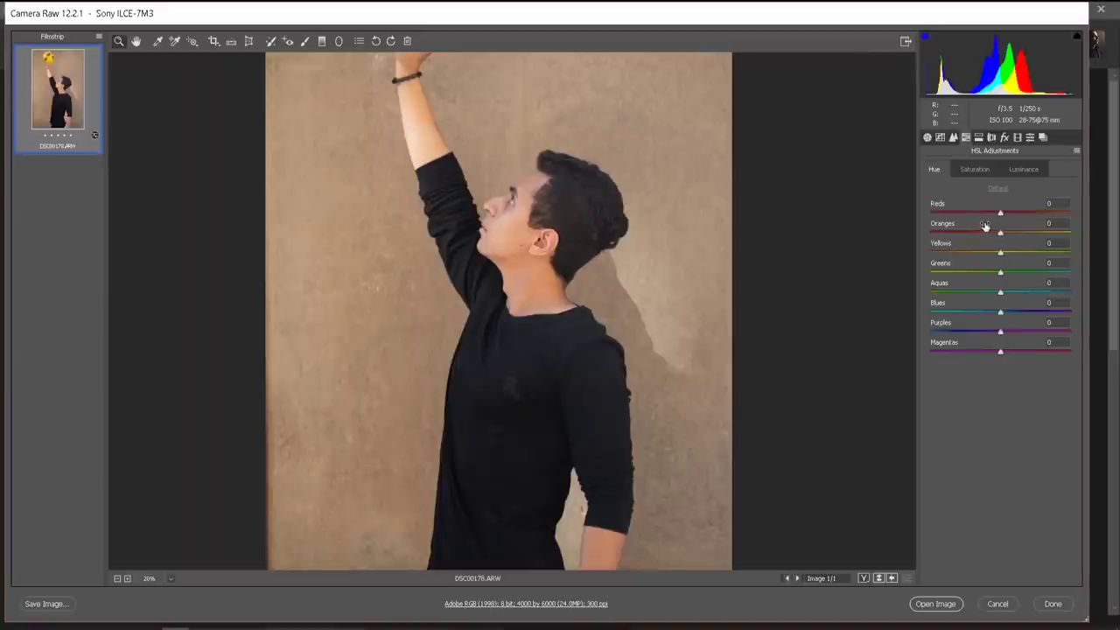
- Set the Oranges hue to +4, and the saturation of Reds to +10, Oranges to -8 and Yellows to -8
{"action": "scroll", "coordinate": [534, 294], "scroll_direction": "up", "scroll_amount": 1}
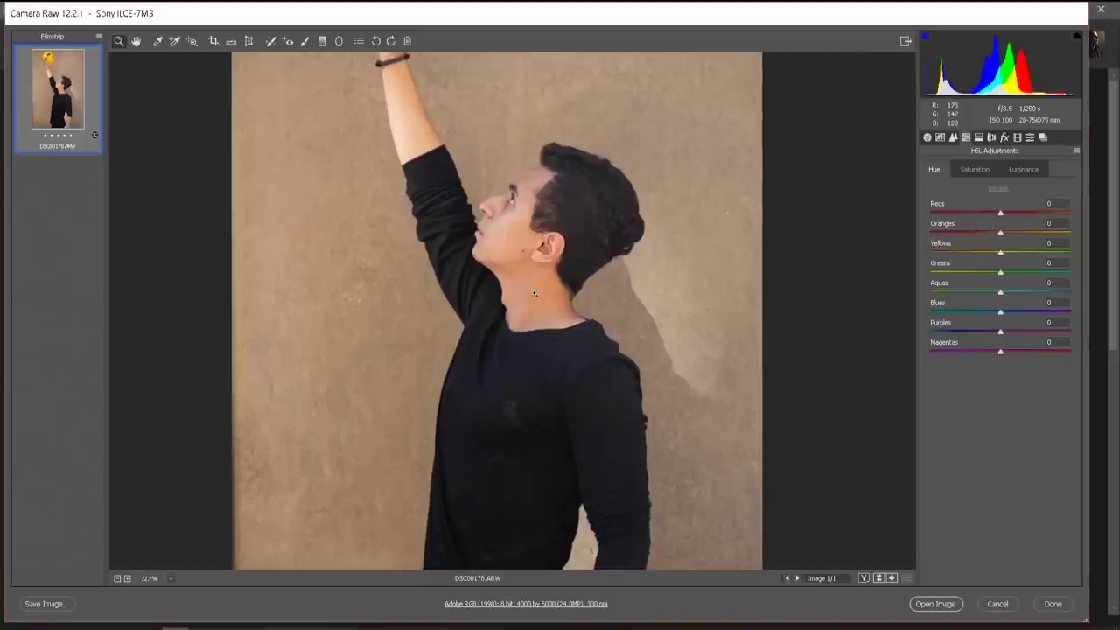
{"action": "left_click_drag", "start_coordinate": [990, 225], "coordinate": [993, 225]}
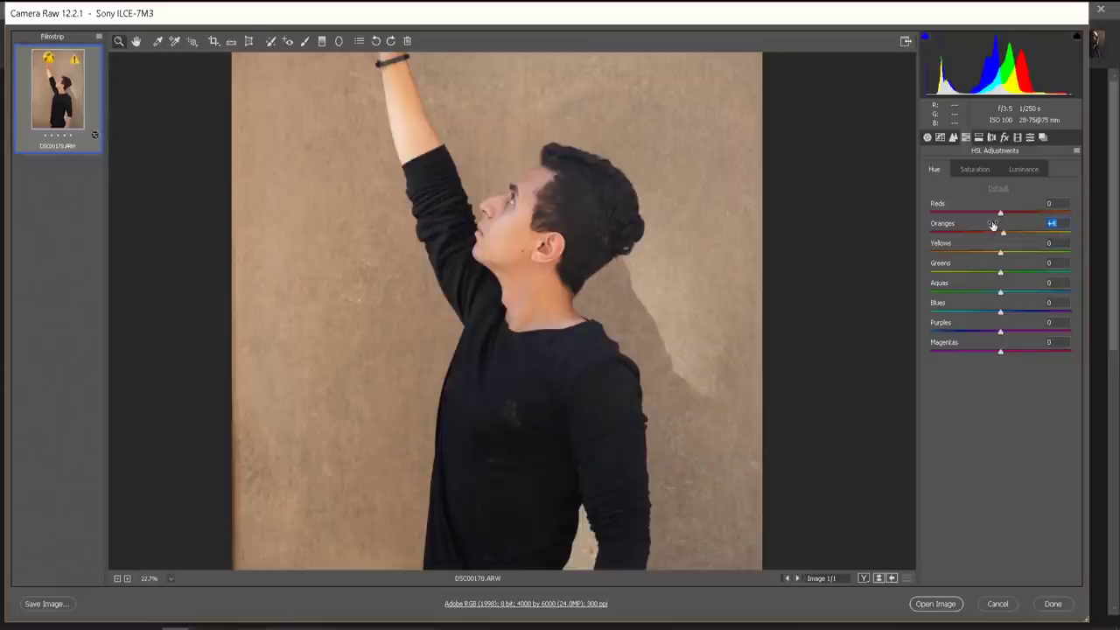
{"action": "left_click", "coordinate": [973, 167]}
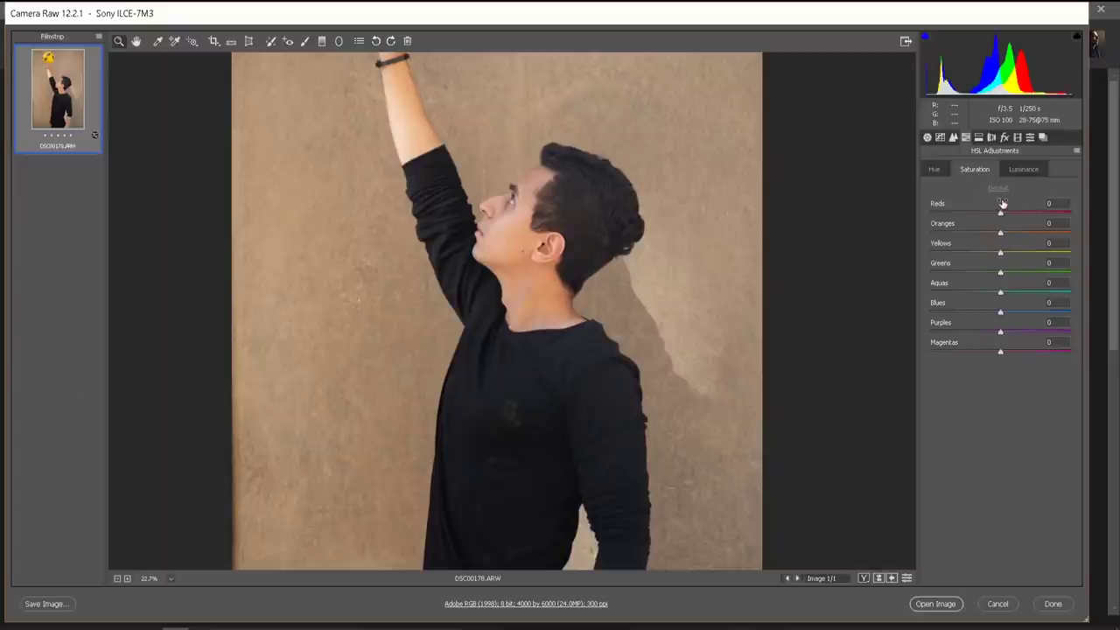
{"action": "left_click_drag", "start_coordinate": [1001, 203], "coordinate": [994, 244]}
{"action": "left_click", "coordinate": [988, 230]}
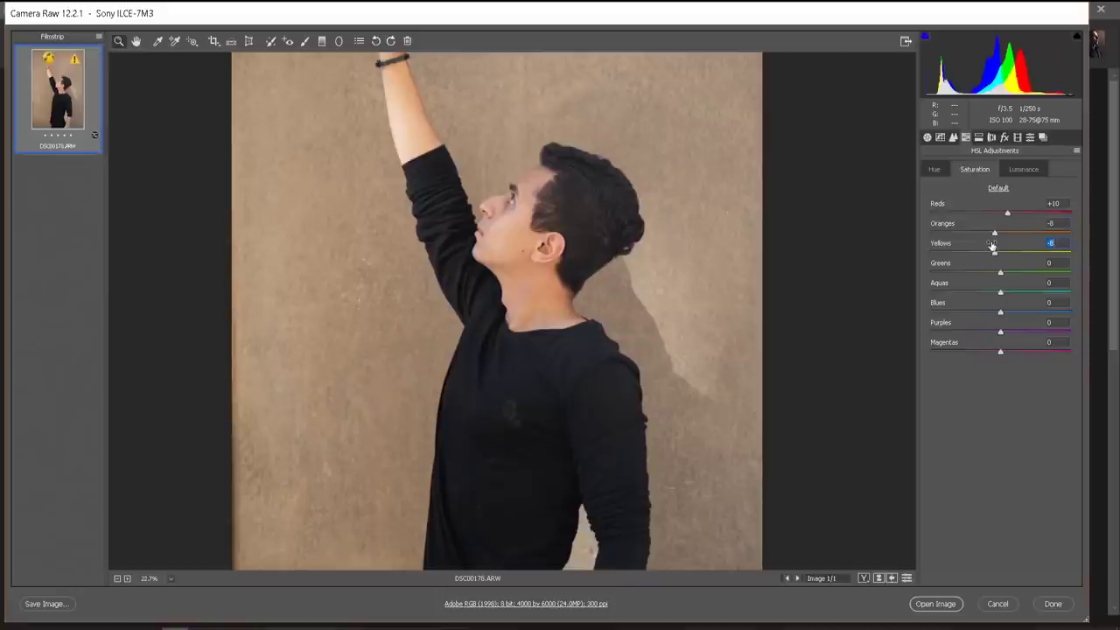
- Set the luminance of Oranges to -19 and Yellows to +18, and check the skin tones up close
{"action": "left_click", "coordinate": [1021, 169]}
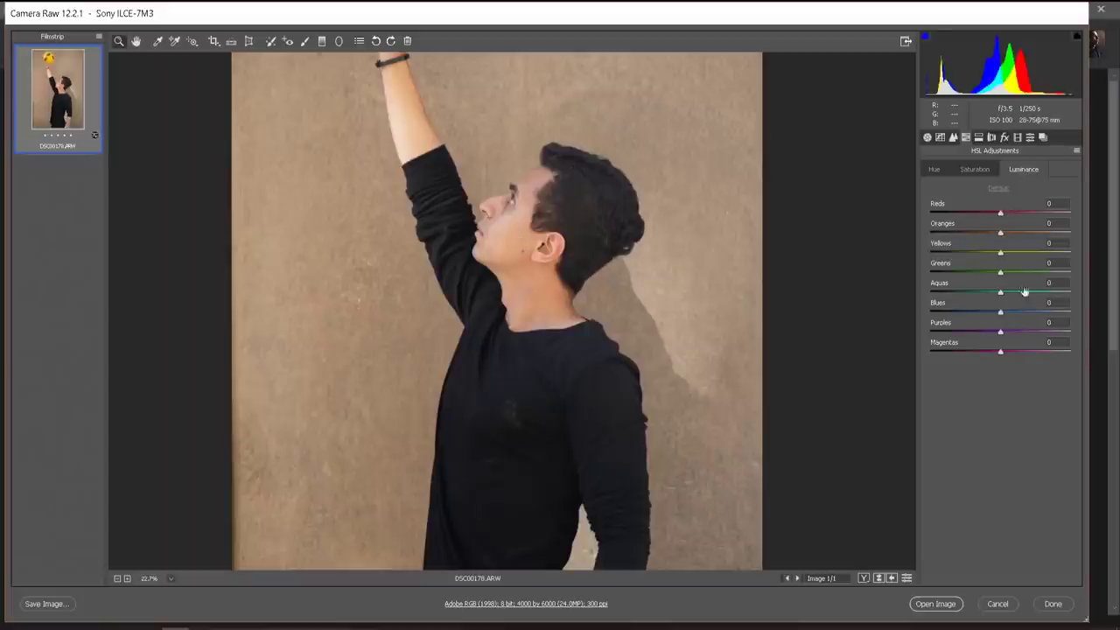
{"action": "left_click", "coordinate": [984, 233]}
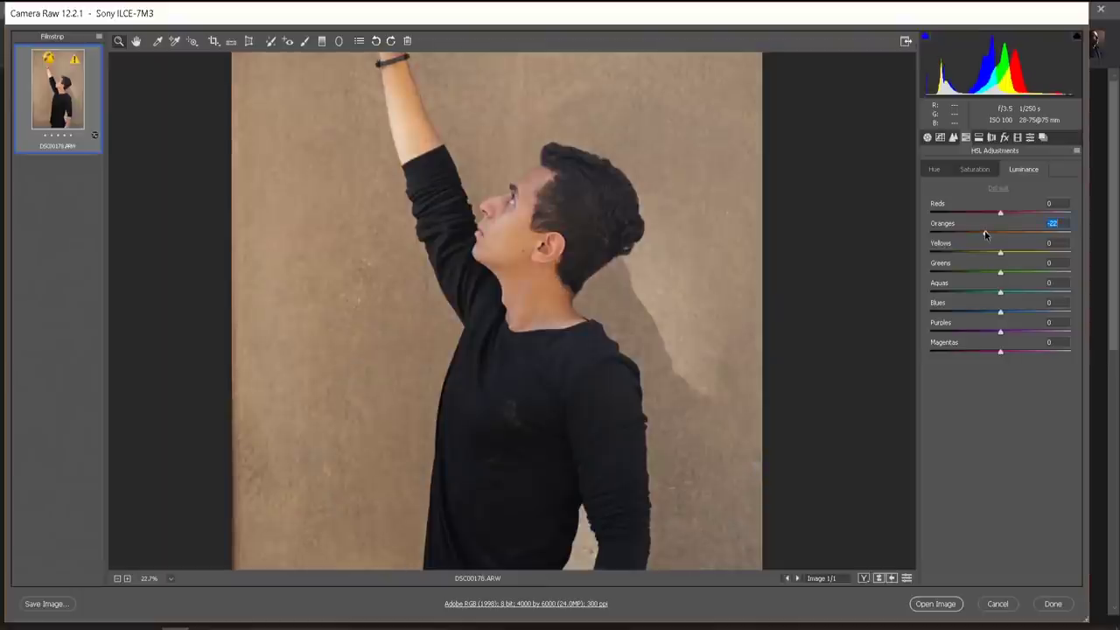
{"action": "mouse_move", "coordinate": [984, 232]}
{"action": "left_mouse_down"}
{"action": "mouse_move", "coordinate": [1001, 251]}
{"action": "mouse_move", "coordinate": [1023, 251]}
{"action": "mouse_move", "coordinate": [988, 226]}
{"action": "left_mouse_up"}
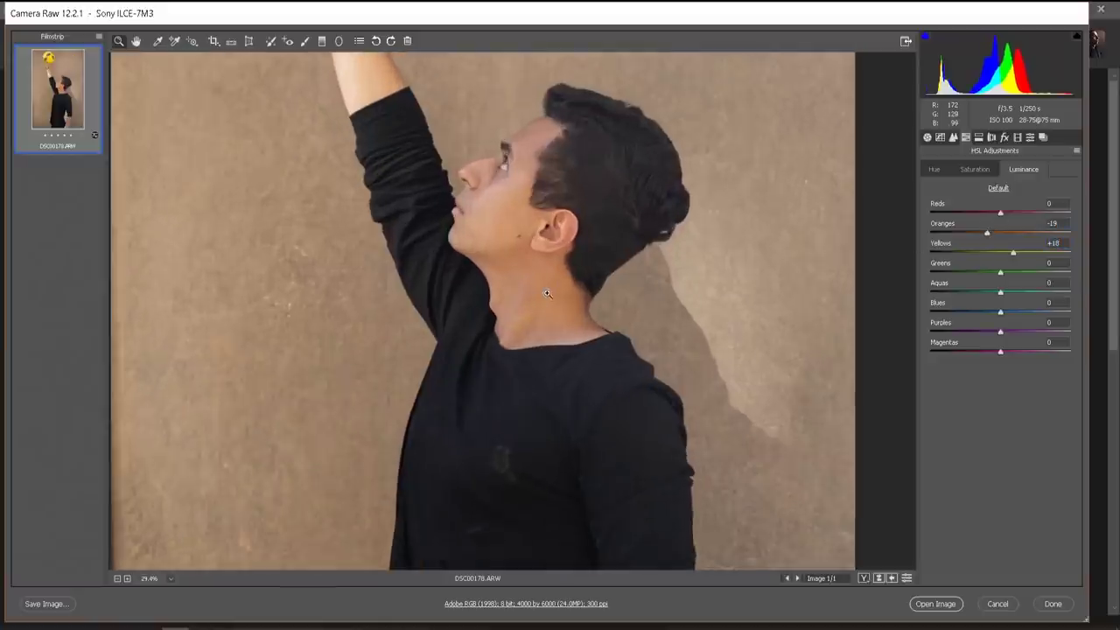
{"action": "left_click", "coordinate": [535, 294]}
{"action": "key", "text": "p"}
{"action": "key", "text": "p"}
{"action": "left_click", "coordinate": [505, 249], "text": "alt"}
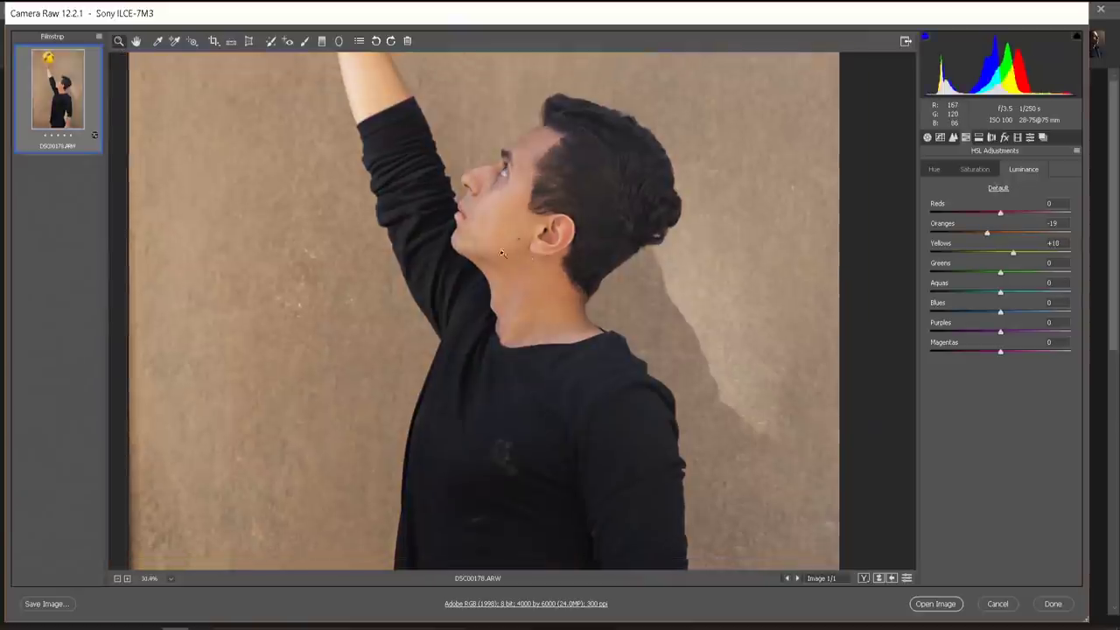
{"action": "left_click", "coordinate": [517, 243]}
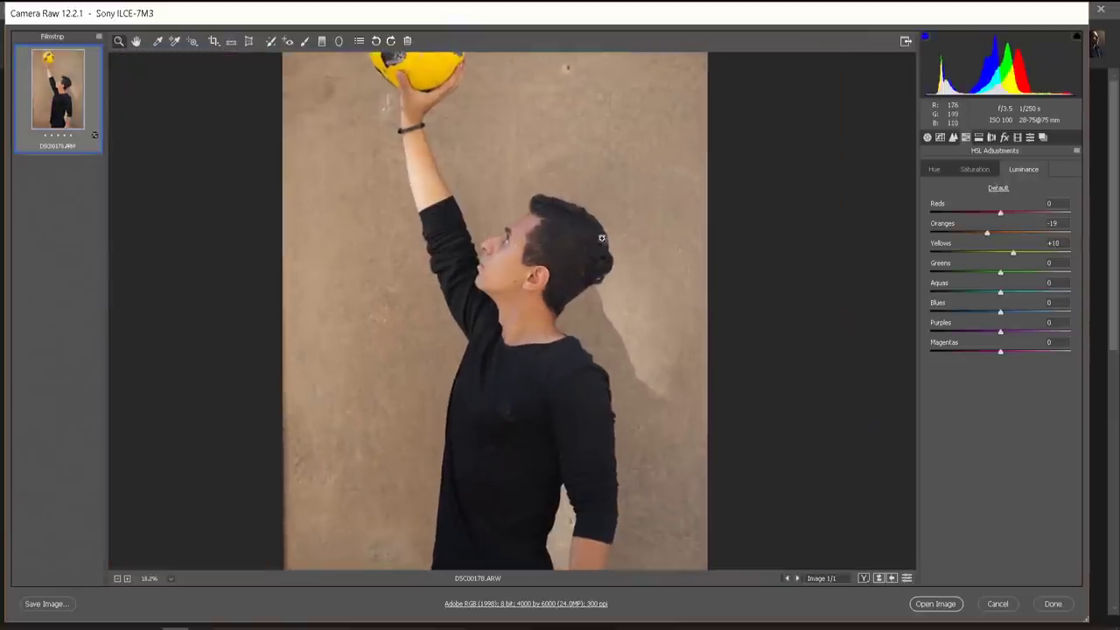
- Split tone the portrait with a slightly saturated Hue 41 in the highlights and a faint blue in the shadows
{"action": "left_click", "coordinate": [979, 138]}
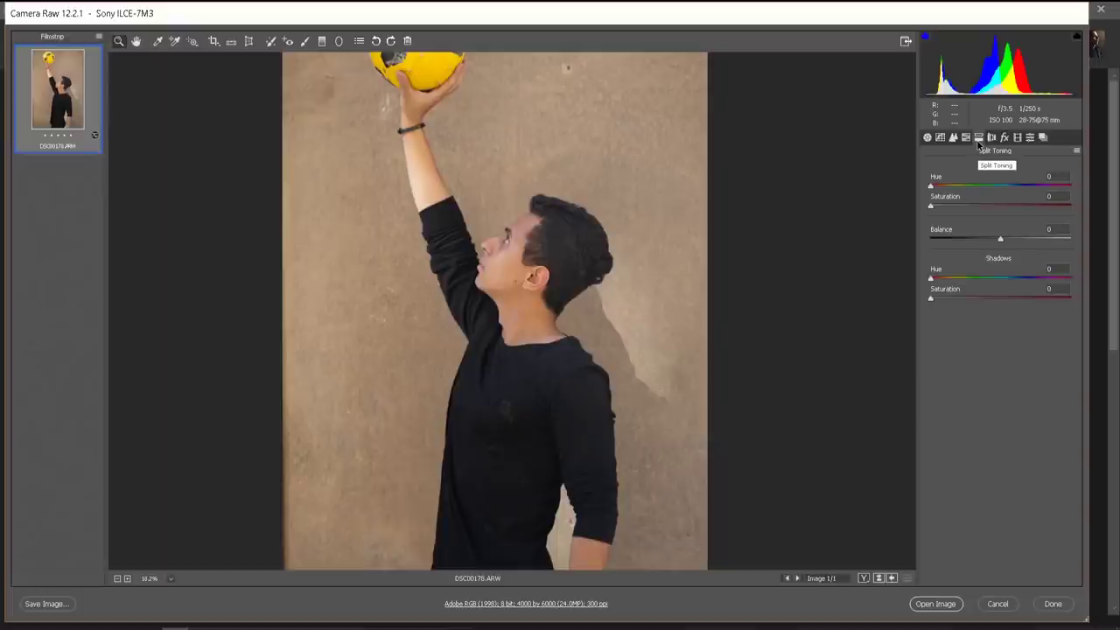
{"action": "left_click", "coordinate": [945, 187]}
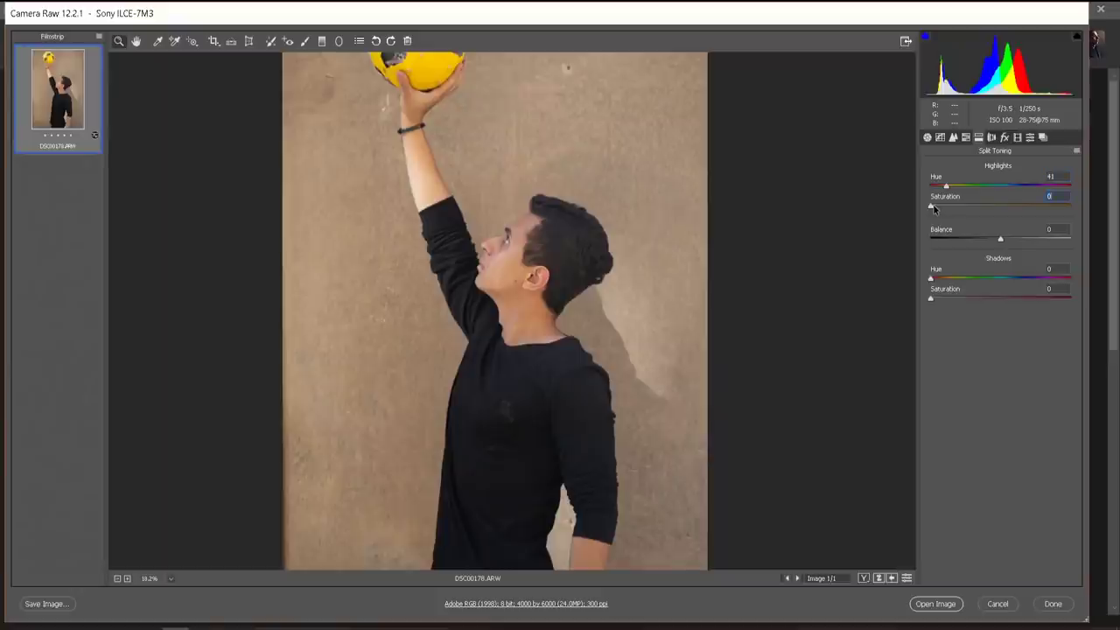
{"action": "left_click", "coordinate": [934, 207]}
{"action": "left_click_drag", "start_coordinate": [1009, 280], "coordinate": [1017, 279]}
{"action": "left_click_drag", "start_coordinate": [931, 300], "coordinate": [934, 302]}
- Calibrate the primary hues to Red -7, Green +5 and Blue -4
{"action": "left_click", "coordinate": [1029, 137]}
{"action": "left_click", "coordinate": [1017, 137]}
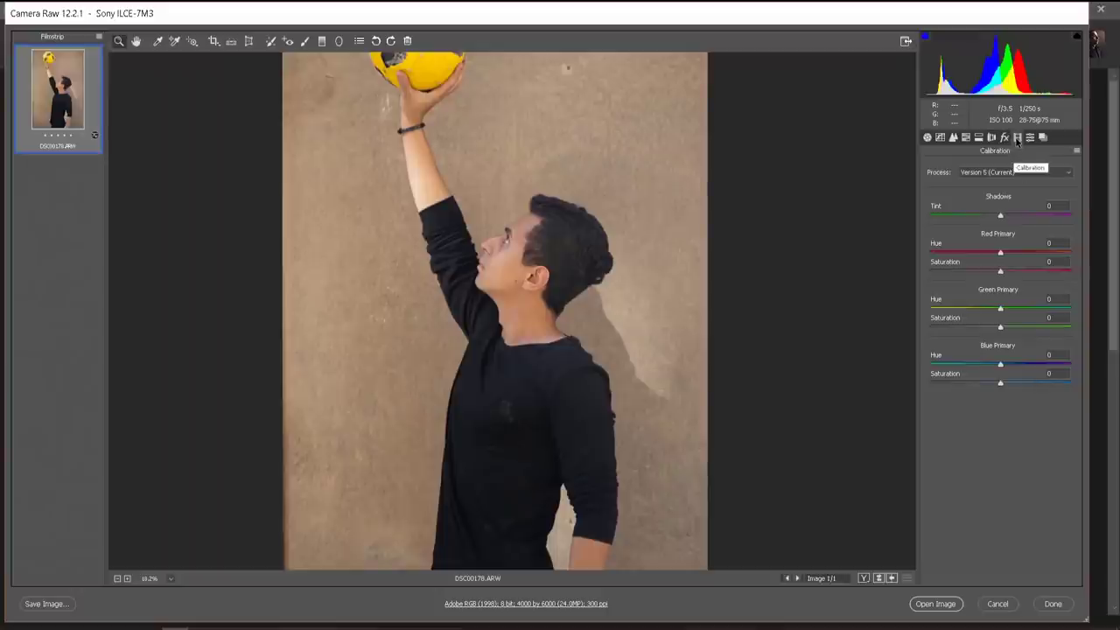
{"action": "left_click_drag", "start_coordinate": [1001, 251], "coordinate": [1012, 250]}
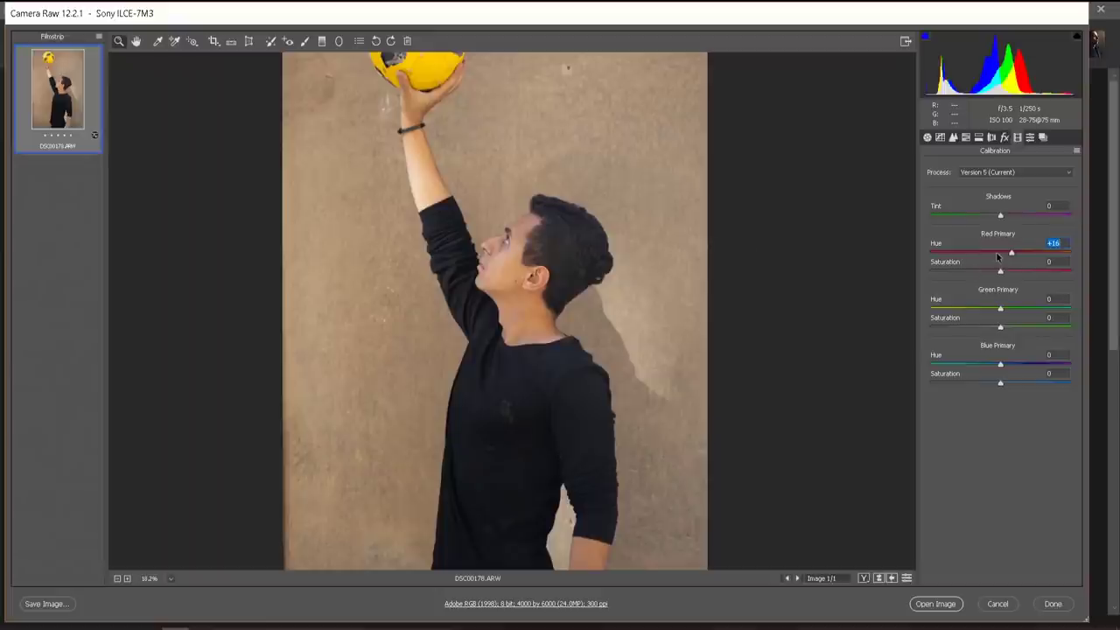
{"action": "left_click", "coordinate": [995, 252]}
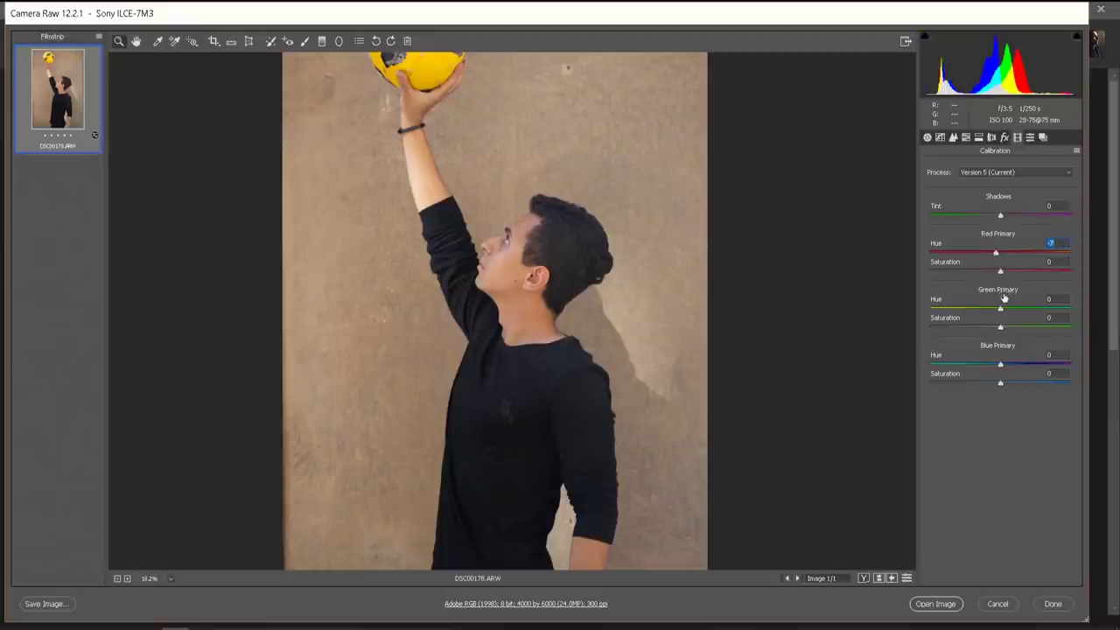
{"action": "mouse_move", "coordinate": [1001, 305]}
{"action": "left_mouse_down"}
{"action": "mouse_move", "coordinate": [929, 306]}
{"action": "mouse_move", "coordinate": [1021, 306]}
{"action": "mouse_move", "coordinate": [989, 305]}
{"action": "left_mouse_up"}
{"action": "left_click_drag", "start_coordinate": [1013, 362], "coordinate": [1009, 362]}
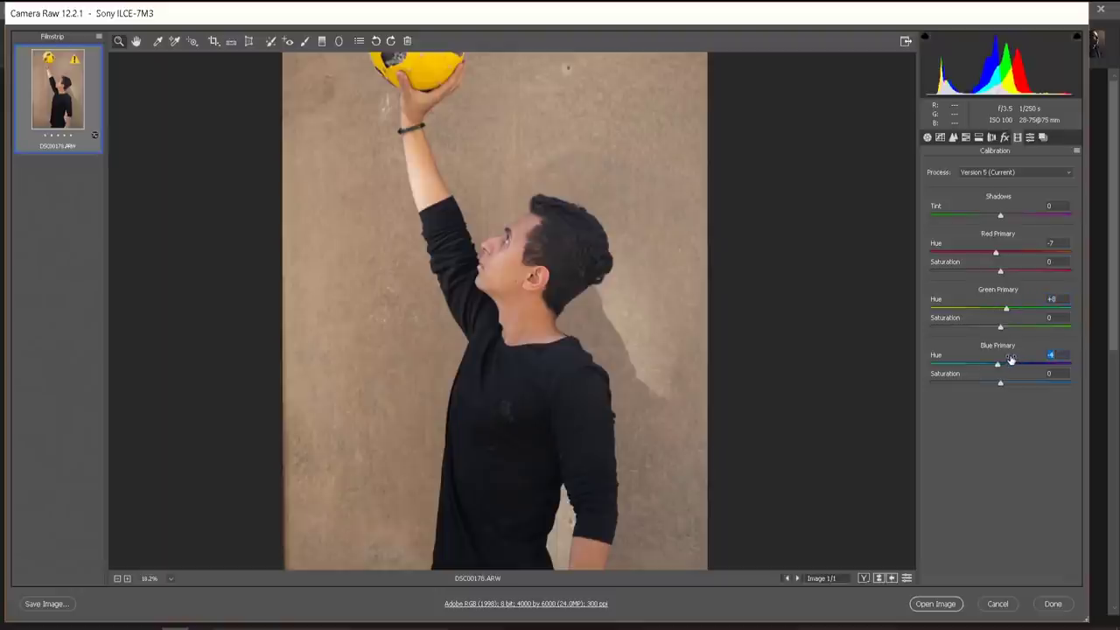
{"action": "left_click_drag", "start_coordinate": [1007, 303], "coordinate": [1003, 306]}
{"action": "key", "text": "ctrl+0"}
{"action": "scroll", "coordinate": [494, 265], "scroll_direction": "up", "scroll_amount": 5}
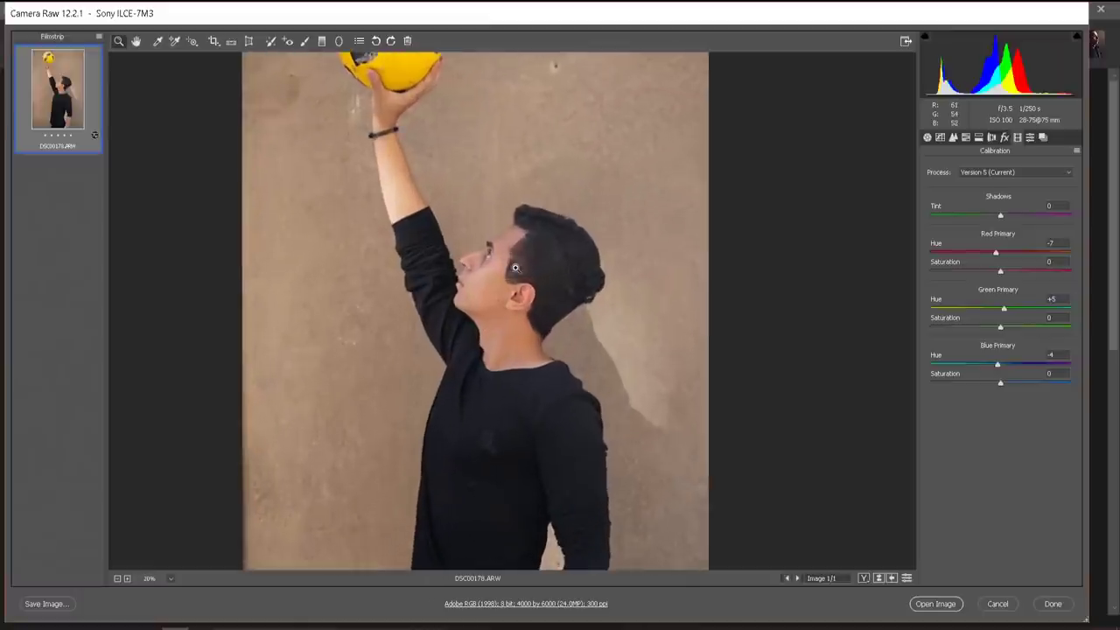
- Save the current settings as a new user preset named with the creator's name followed by "Outdoor"
{"action": "left_click", "coordinate": [1029, 137]}
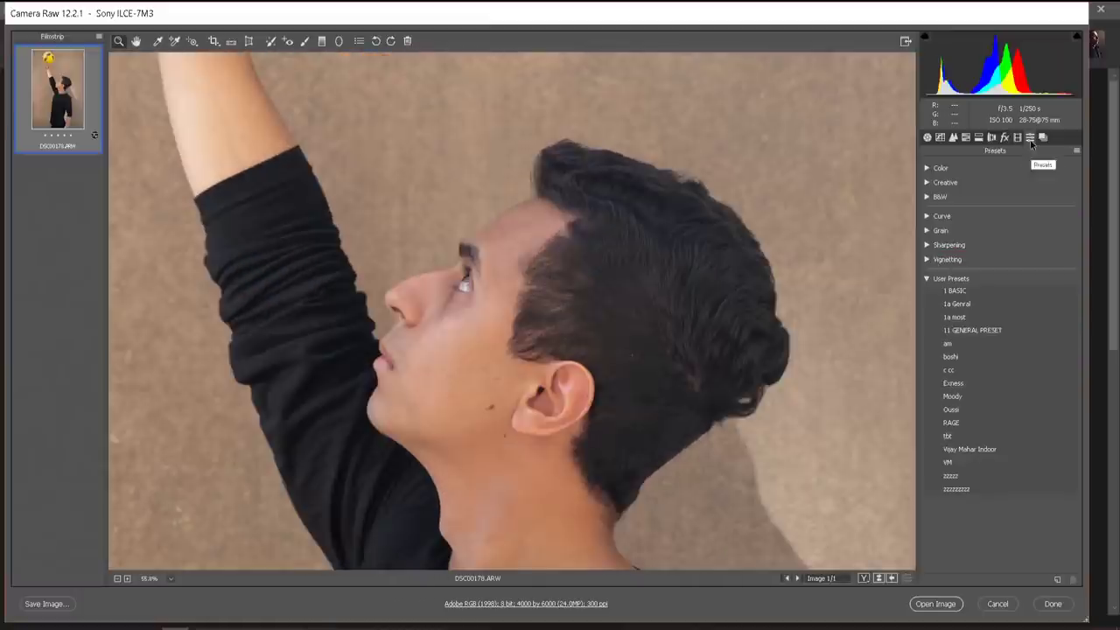
{"action": "left_click", "coordinate": [1056, 578]}
{"action": "type", "text": "Vijay Mahar Outdo"}
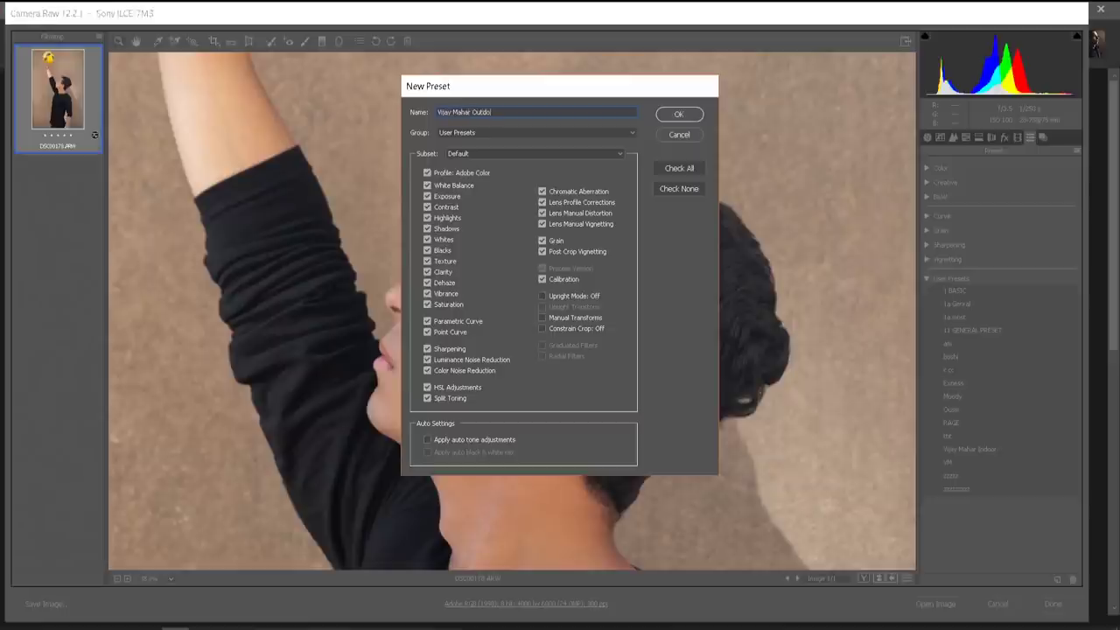
{"action": "type", "text": "or"}
{"action": "key", "text": "Return"}
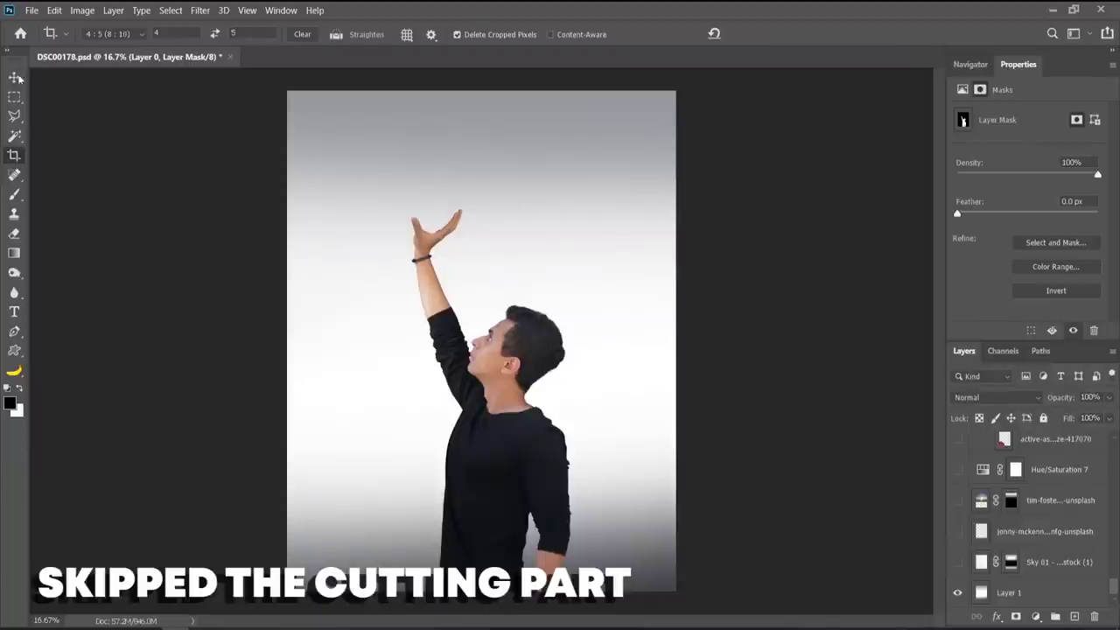
- Show the Sky 01 layer and the faint mountain layer above it, and examine the mountains along the lower edge
{"action": "left_click", "coordinate": [16, 78]}
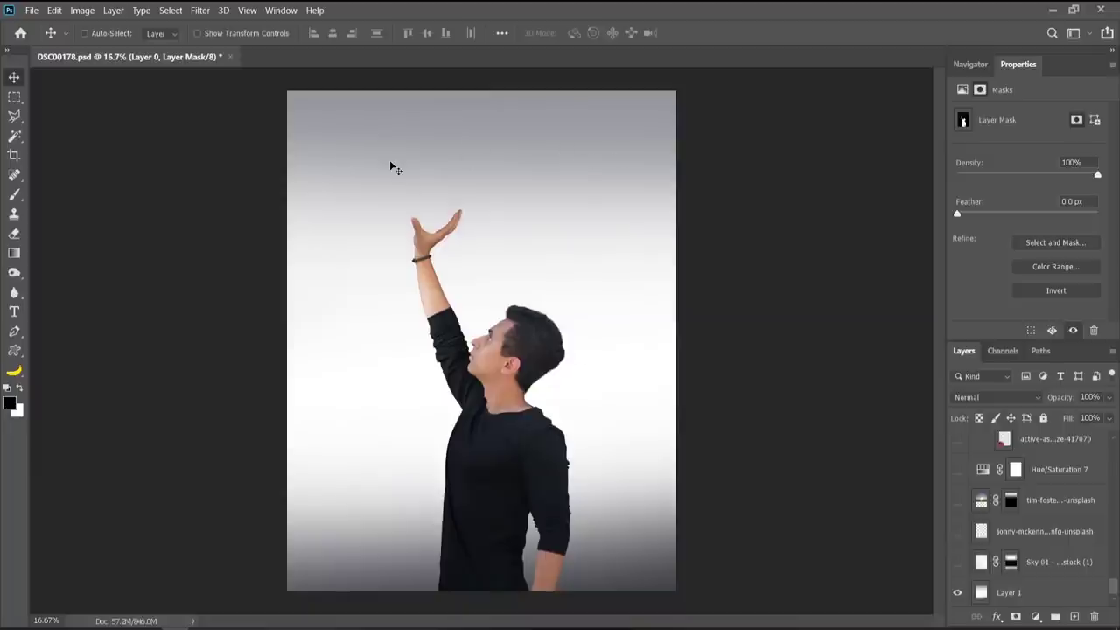
{"action": "scroll", "coordinate": [1093, 560], "scroll_direction": "up", "scroll_amount": 5}
{"action": "scroll", "coordinate": [1067, 586], "scroll_direction": "down", "scroll_amount": 5}
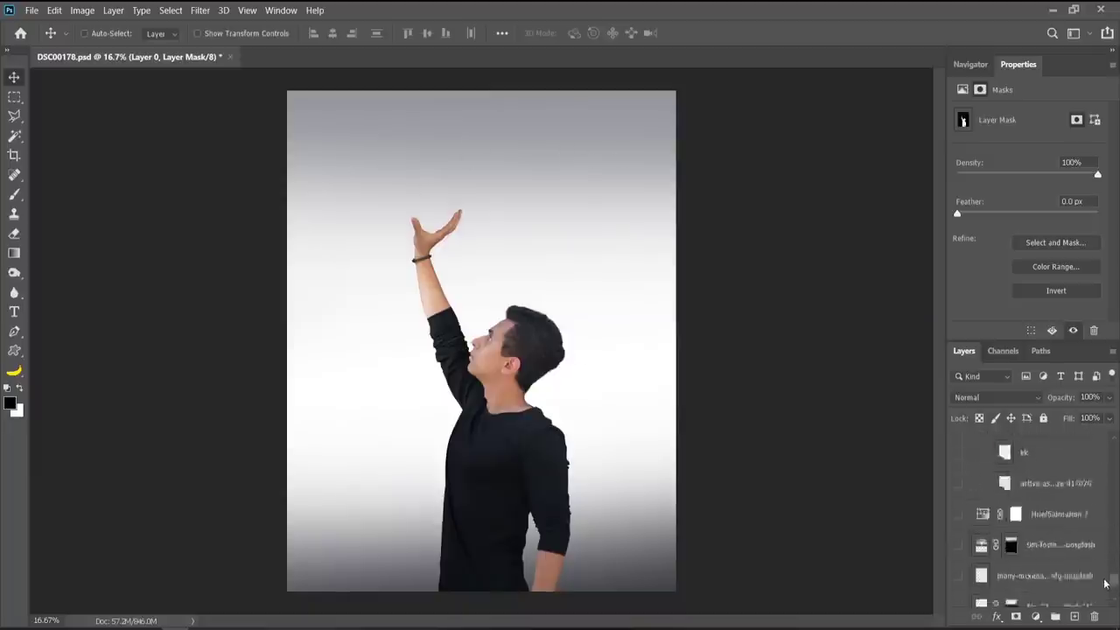
{"action": "left_click", "coordinate": [956, 564]}
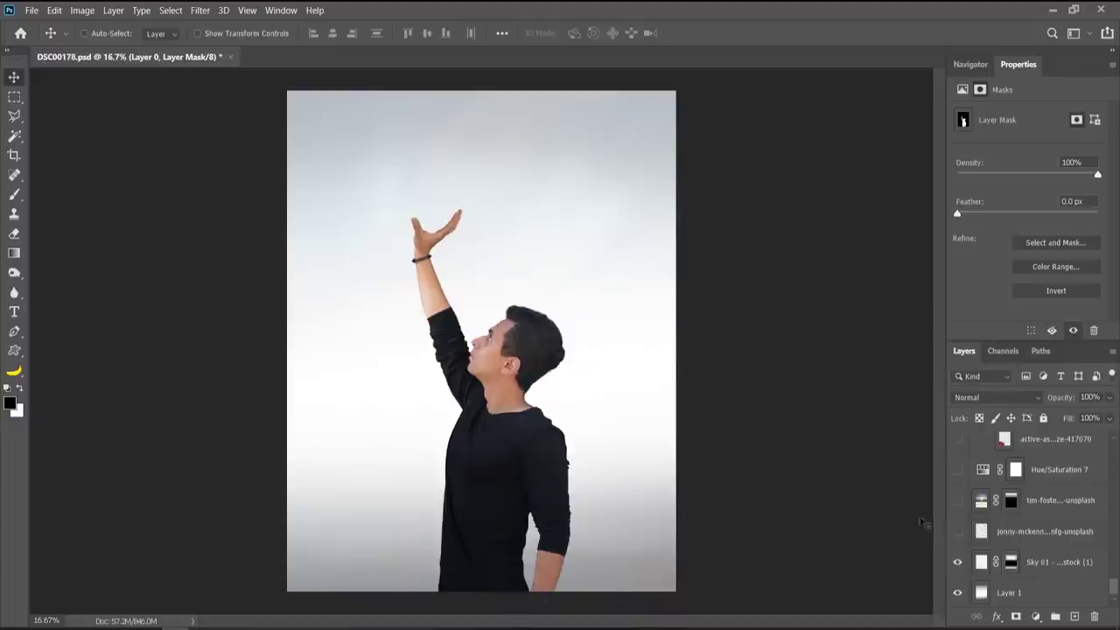
{"action": "left_click", "coordinate": [957, 531]}
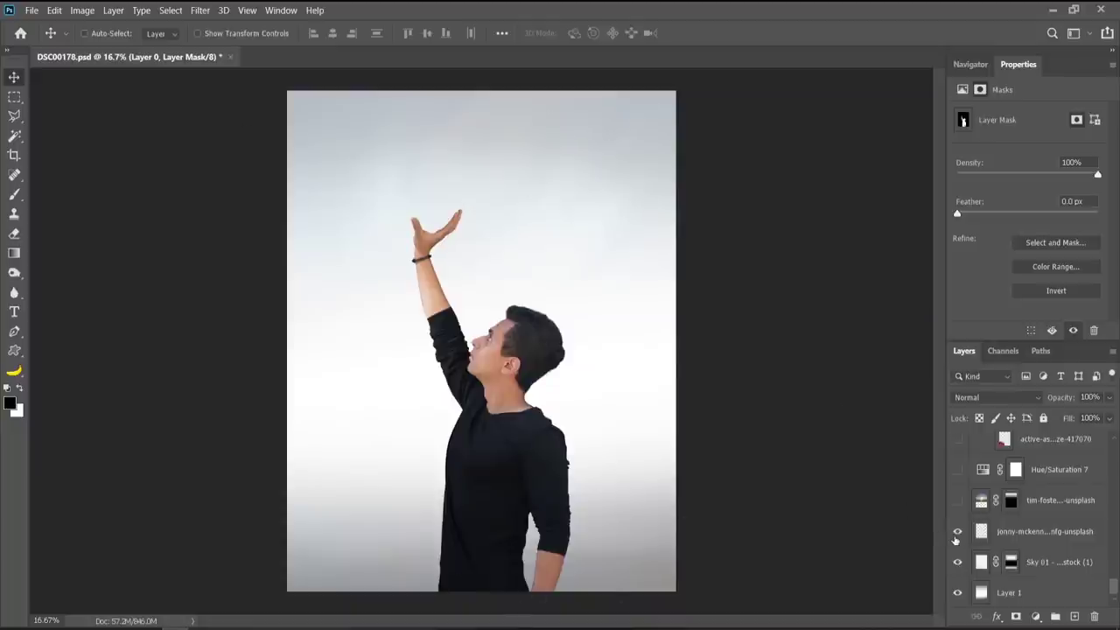
{"action": "left_click", "coordinate": [998, 541]}
{"action": "scroll", "coordinate": [320, 560], "scroll_direction": "up", "scroll_amount": 3}
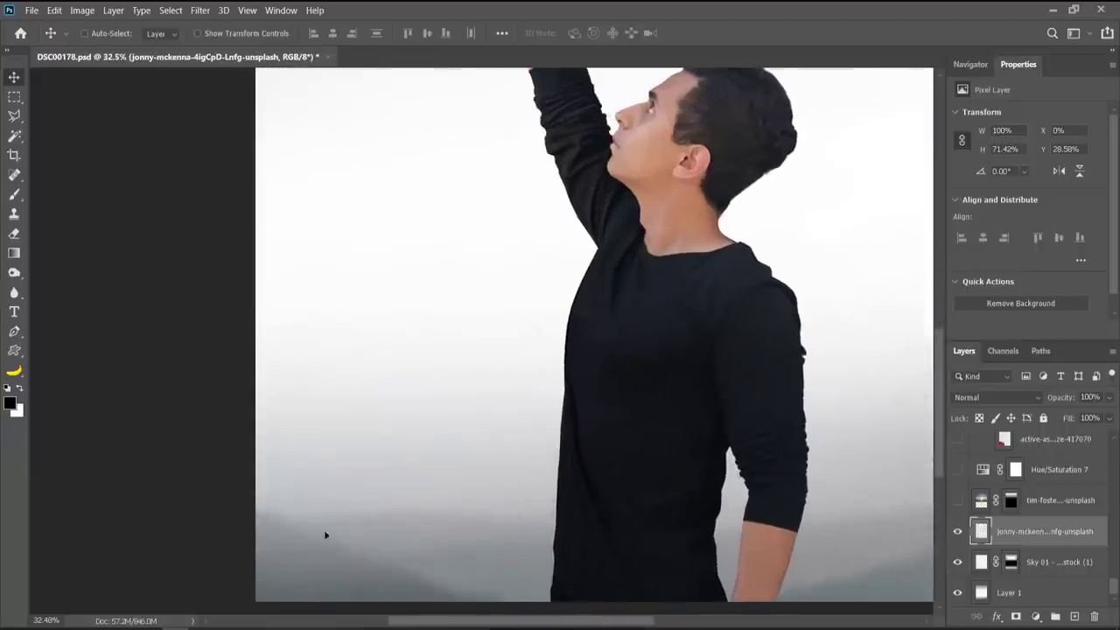
{"action": "scroll", "coordinate": [324, 534], "scroll_direction": "down", "scroll_amount": 3}
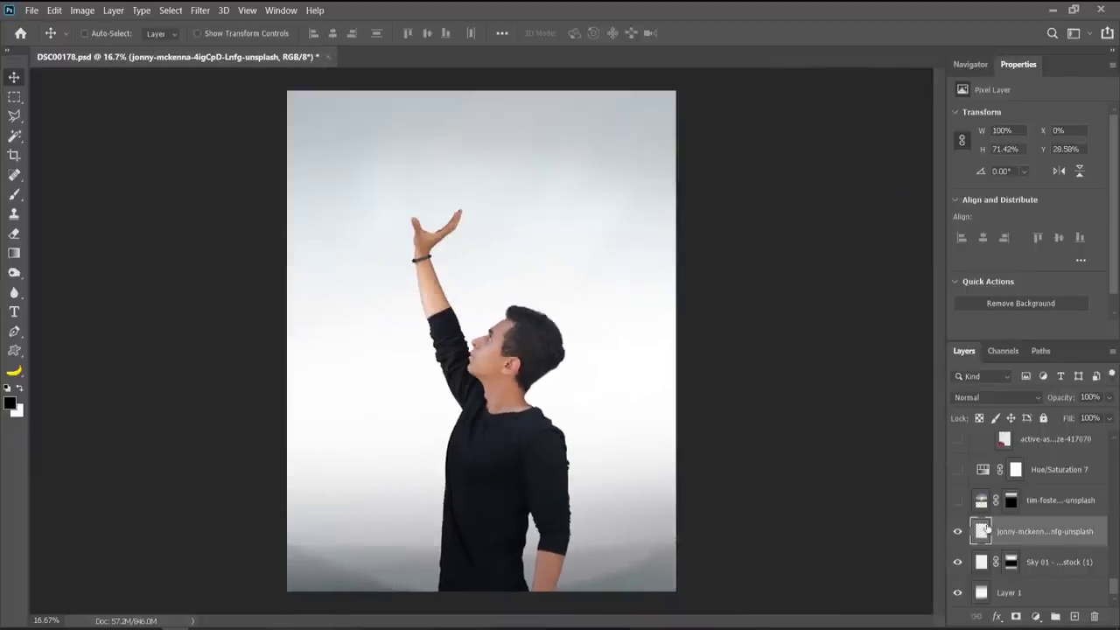
- Show the sunset sky layer, compare it with its mask briefly disabled, and show Hue/Saturation 7 above it
{"action": "left_click", "coordinate": [957, 499]}
{"action": "left_click", "coordinate": [1011, 499], "text": "shift"}
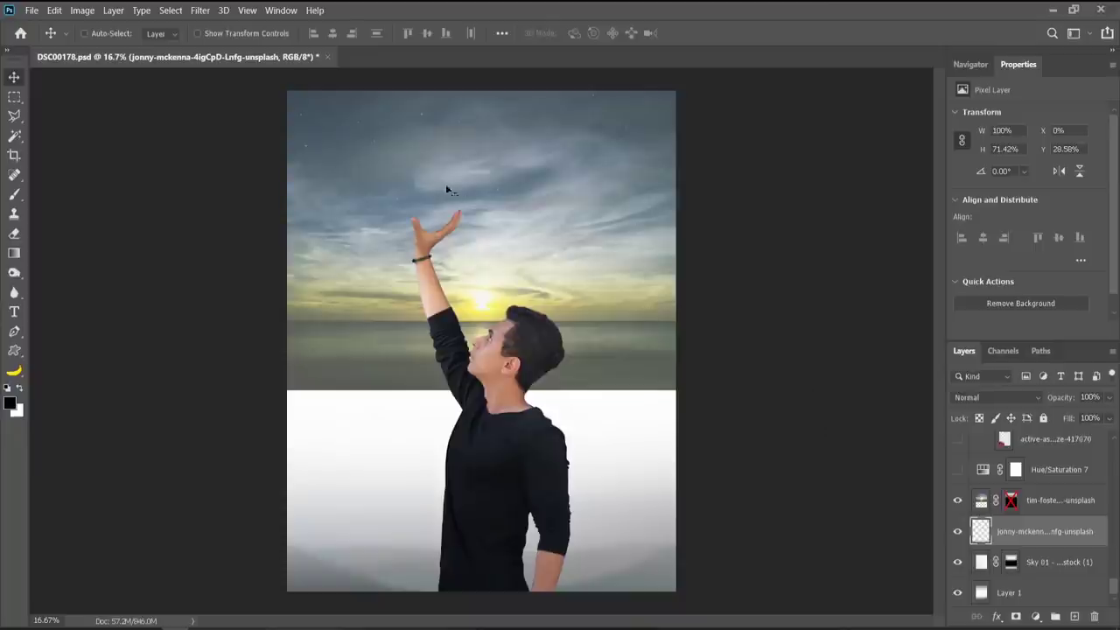
{"action": "left_click", "coordinate": [1010, 501], "text": "shift"}
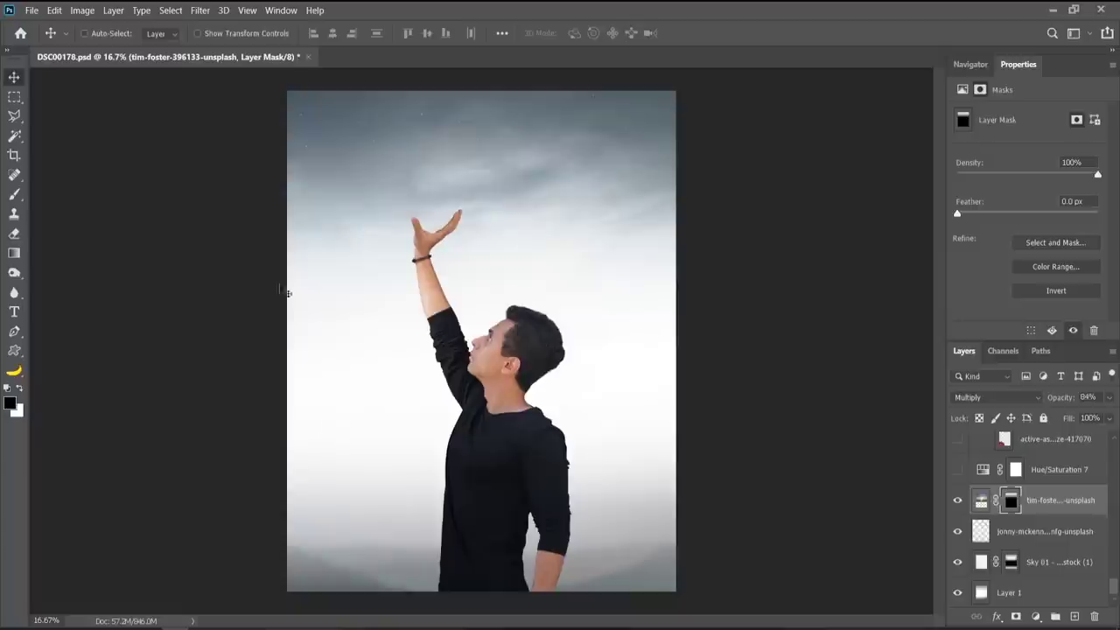
{"action": "scroll", "coordinate": [1023, 547], "scroll_direction": "up", "scroll_amount": 3}
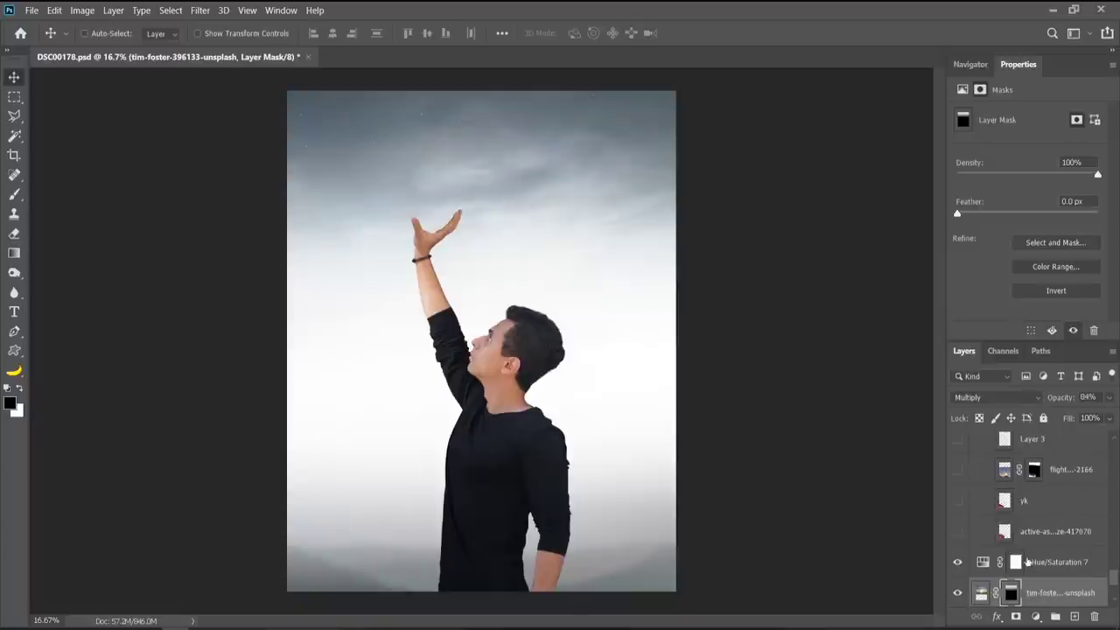
- Show the smoke, yk fire and flight layers and Layer 3 in Group 1, briefly disabling the flight layer's mask for comparison
{"action": "left_click", "coordinate": [957, 531]}
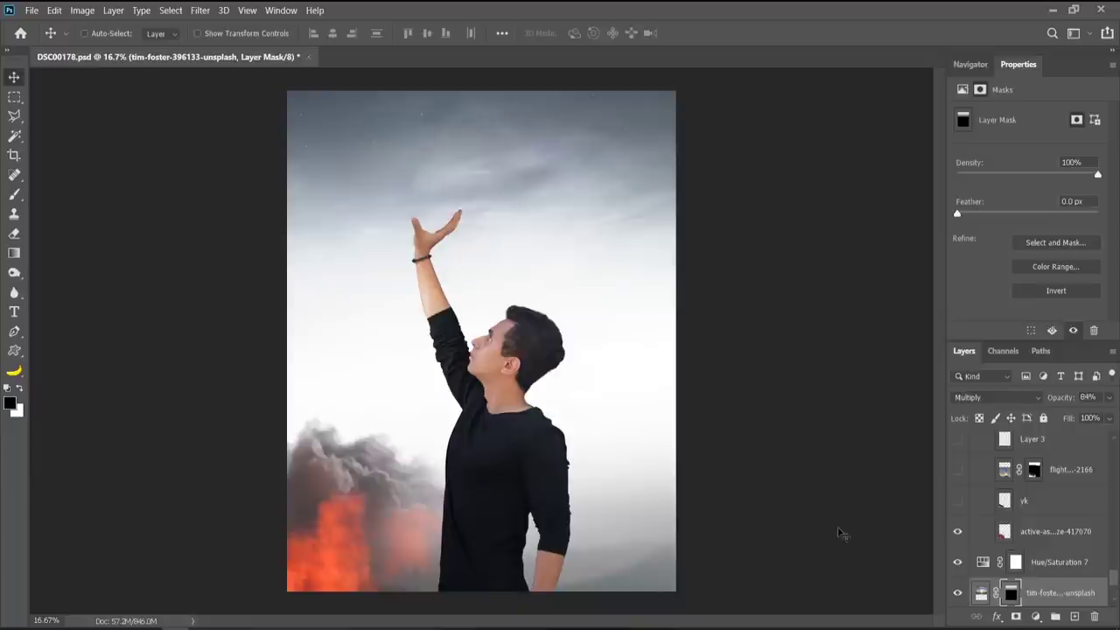
{"action": "left_click", "coordinate": [958, 502]}
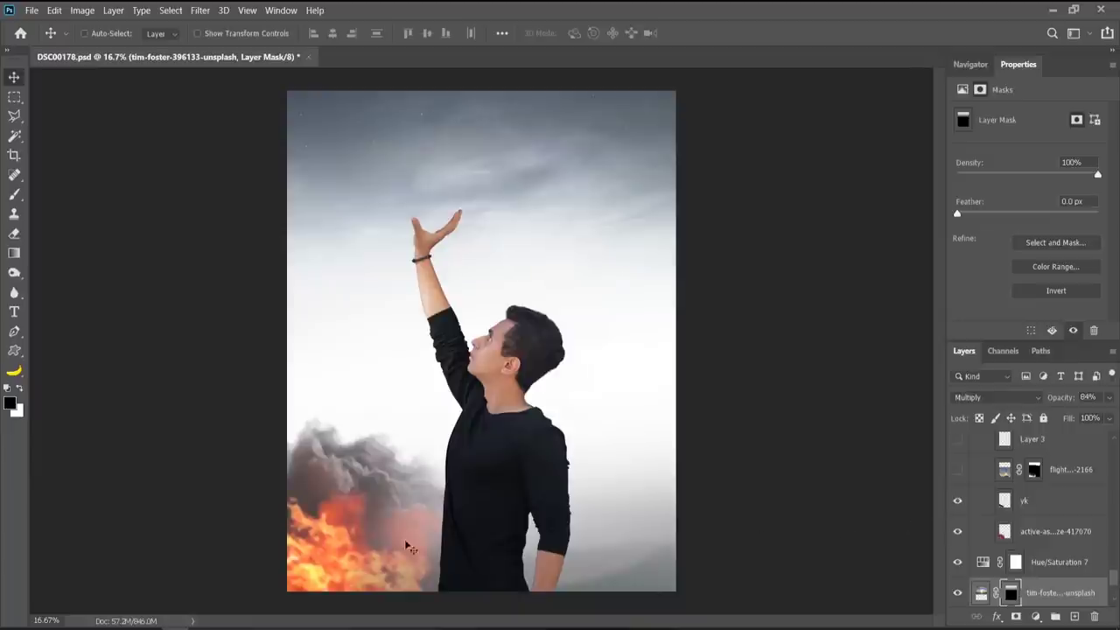
{"action": "scroll", "coordinate": [961, 529], "scroll_direction": "up", "scroll_amount": 1}
{"action": "left_click", "coordinate": [957, 501]}
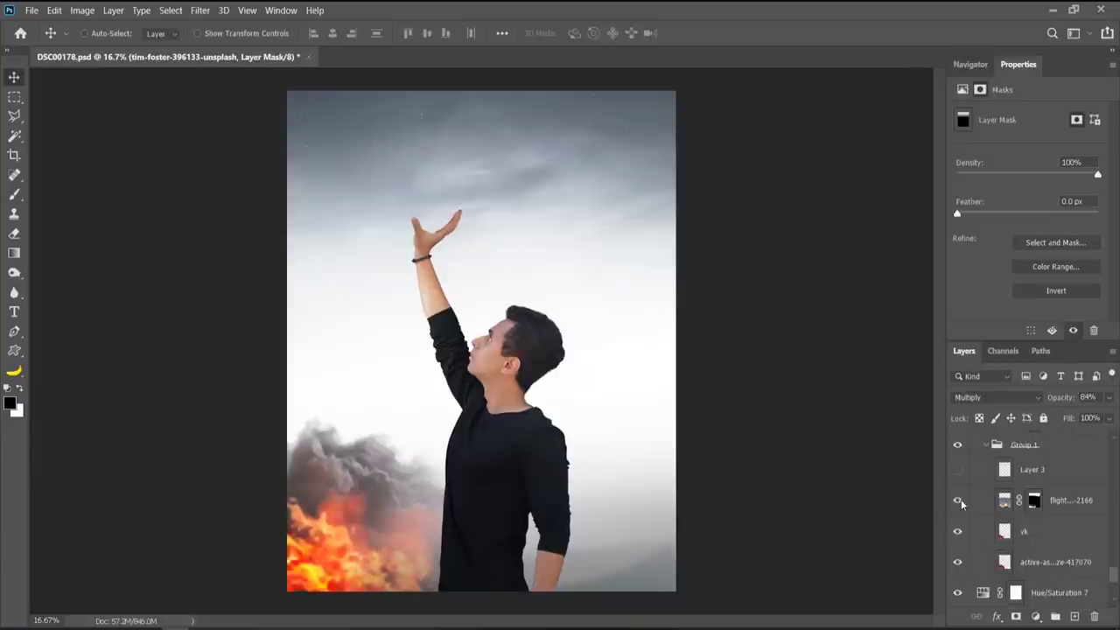
{"action": "left_click", "coordinate": [1036, 500], "text": "shift"}
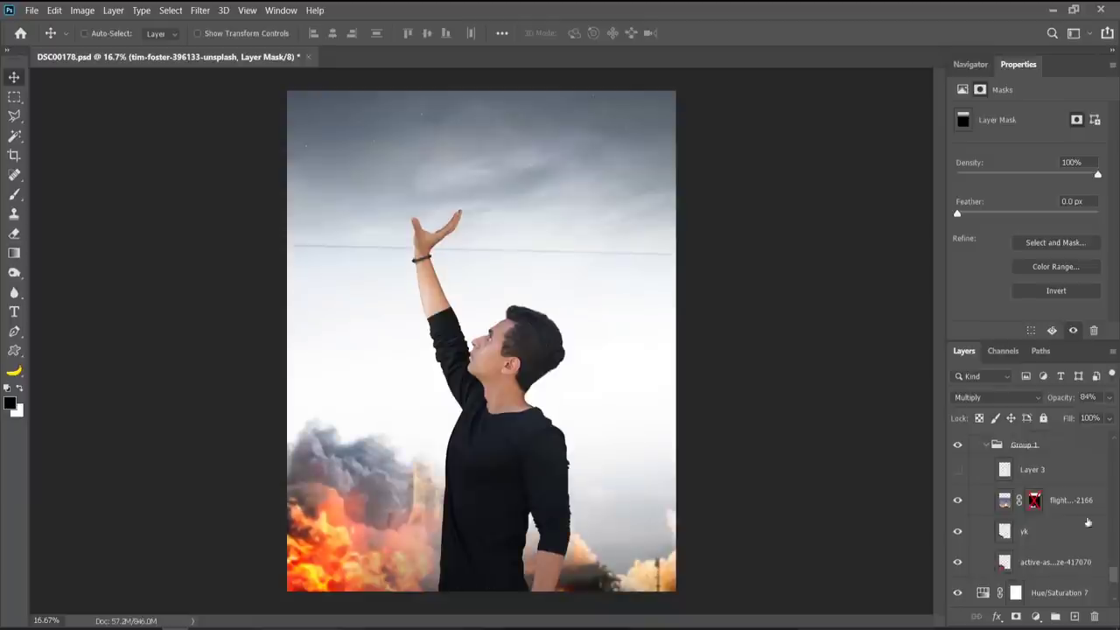
{"action": "left_click", "coordinate": [1034, 500], "text": "shift"}
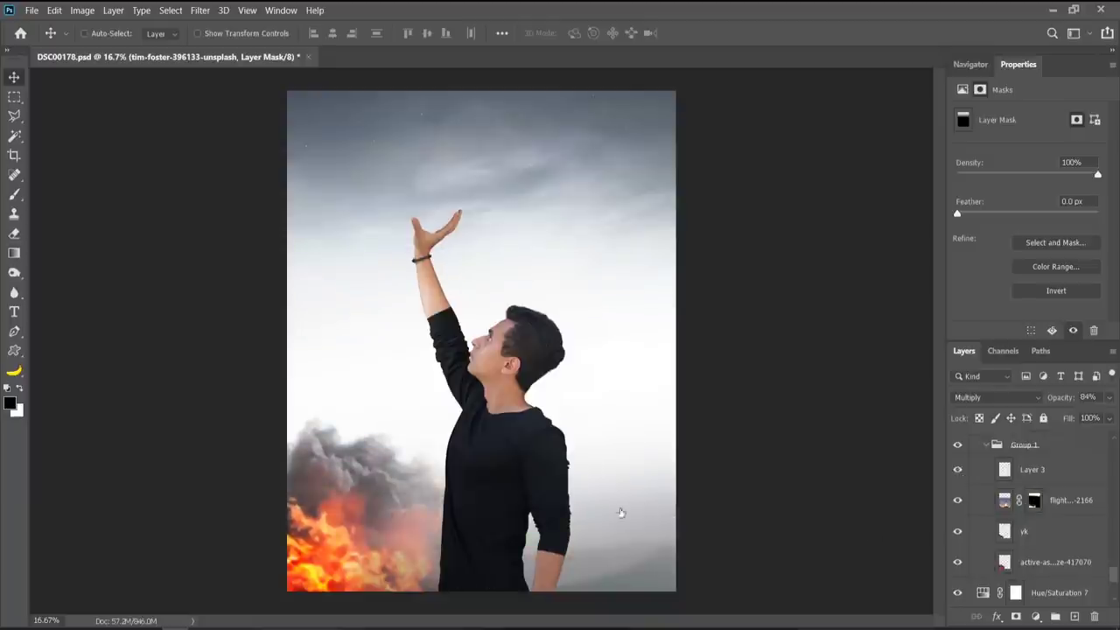
- Show the Hue/Saturation 1, Layer 2 and Selective Color 1 layers clipped to Group 1
{"action": "scroll", "coordinate": [1073, 542], "scroll_direction": "up", "scroll_amount": 2}
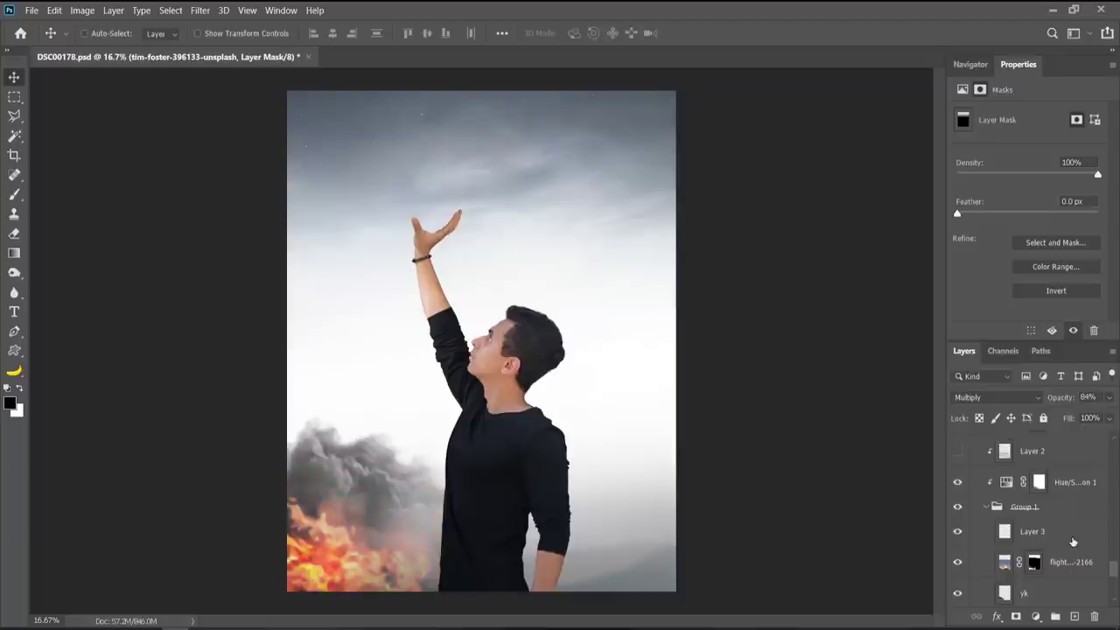
{"action": "scroll", "coordinate": [1072, 542], "scroll_direction": "up", "scroll_amount": 2}
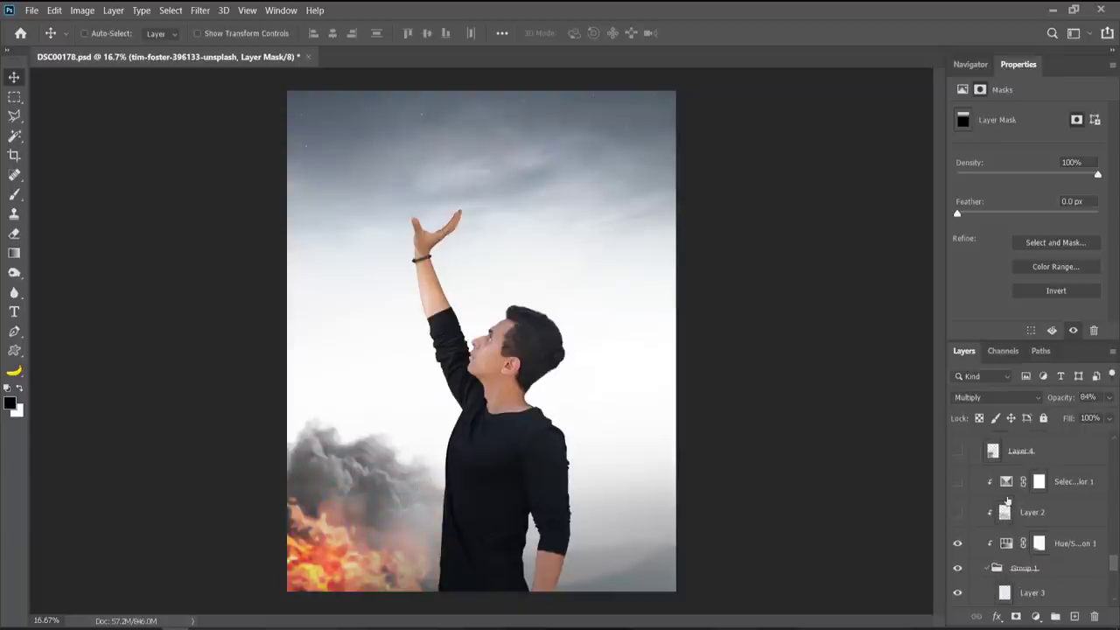
{"action": "left_click", "coordinate": [956, 512]}
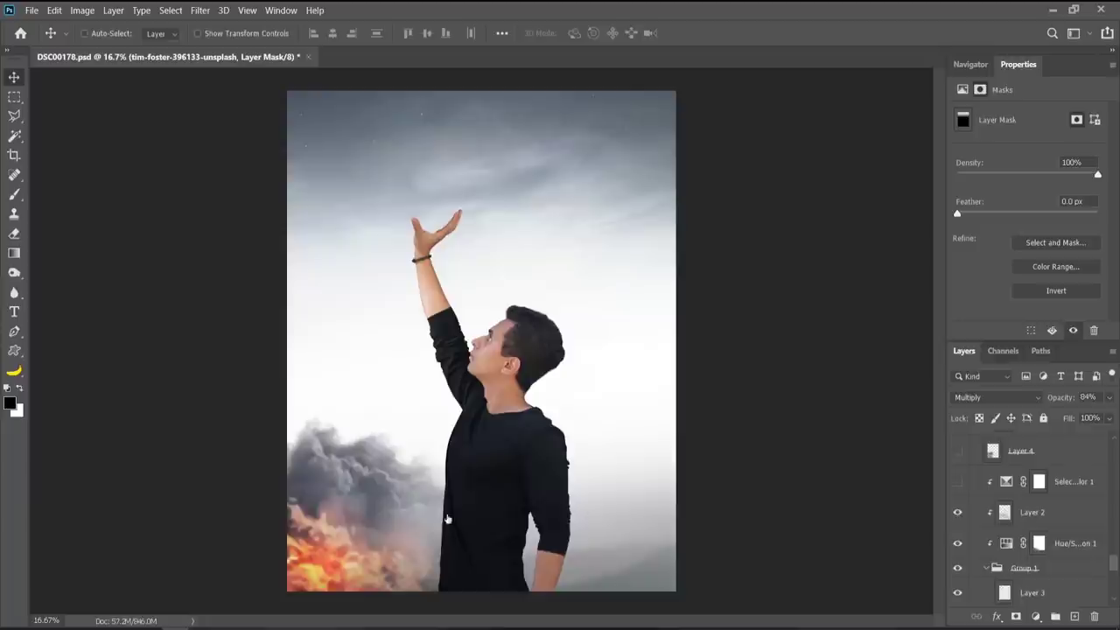
{"action": "left_click", "coordinate": [957, 481]}
- Show the smoke on Layer 4 together with its clipped Layer 5 and Hue/Saturation 2
{"action": "scroll", "coordinate": [1043, 556], "scroll_direction": "up", "scroll_amount": 2}
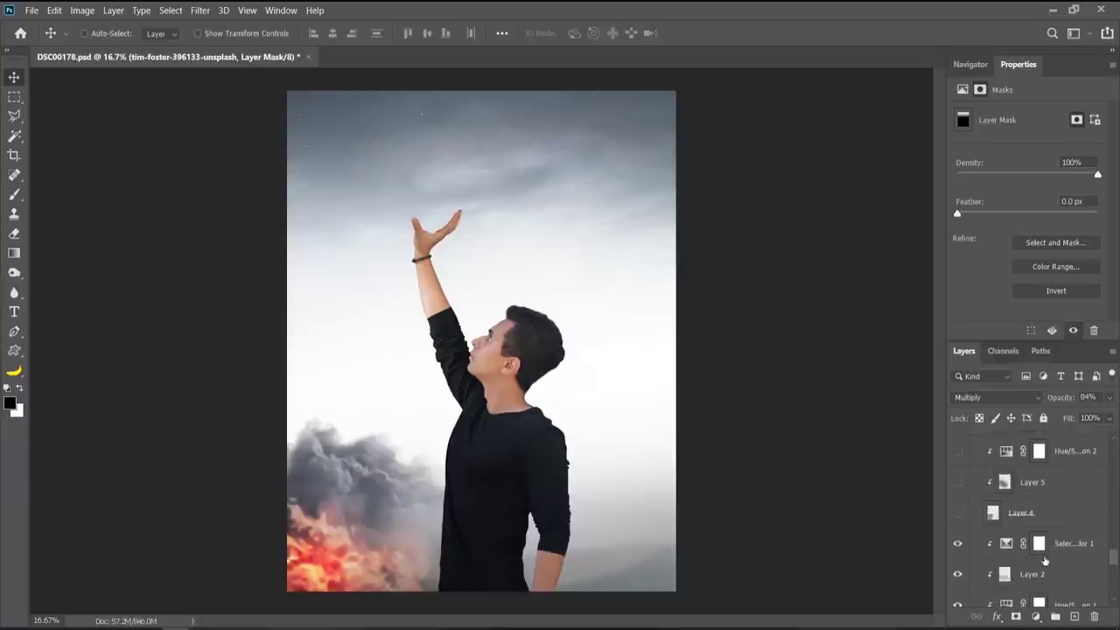
{"action": "left_click", "coordinate": [957, 513]}
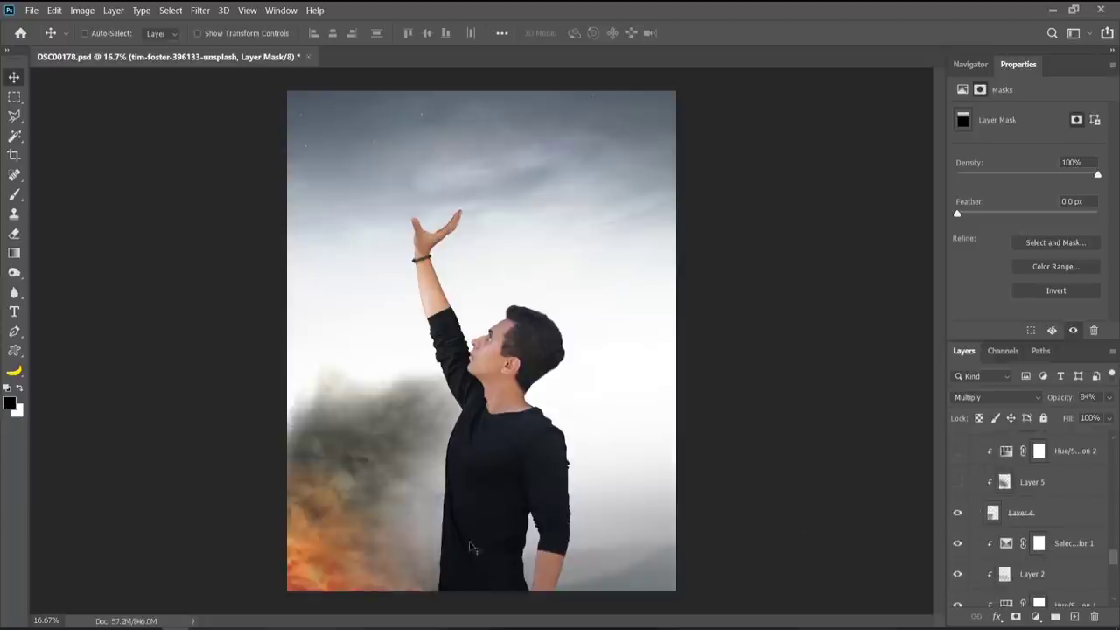
{"action": "scroll", "coordinate": [1037, 550], "scroll_direction": "up", "scroll_amount": 1}
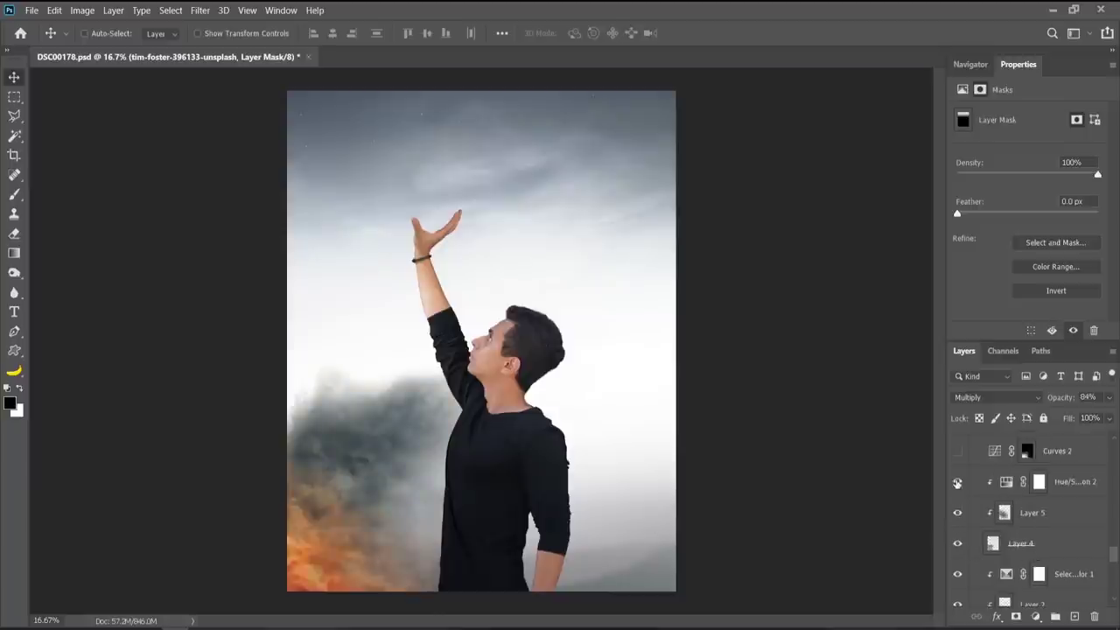
- Show the Curves 2 and Curves 3 adjustments in Group 2 over the smoke and fire
{"action": "left_click", "coordinate": [957, 450]}
{"action": "scroll", "coordinate": [1041, 549], "scroll_direction": "up", "scroll_amount": 2}
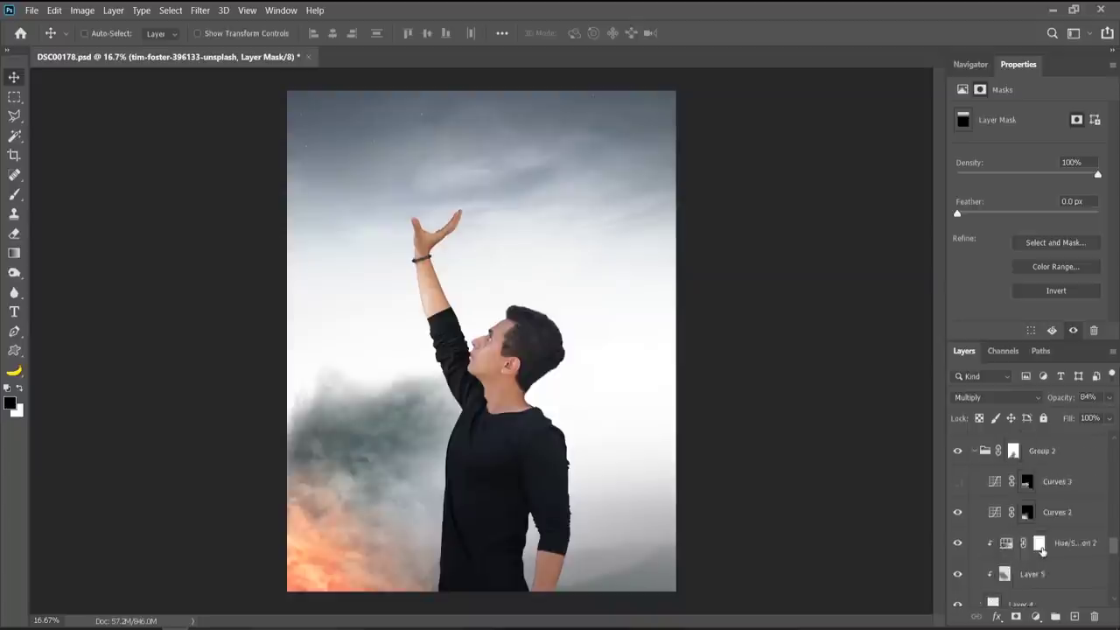
{"action": "scroll", "coordinate": [1041, 550], "scroll_direction": "up", "scroll_amount": 1}
{"action": "left_click", "coordinate": [956, 512]}
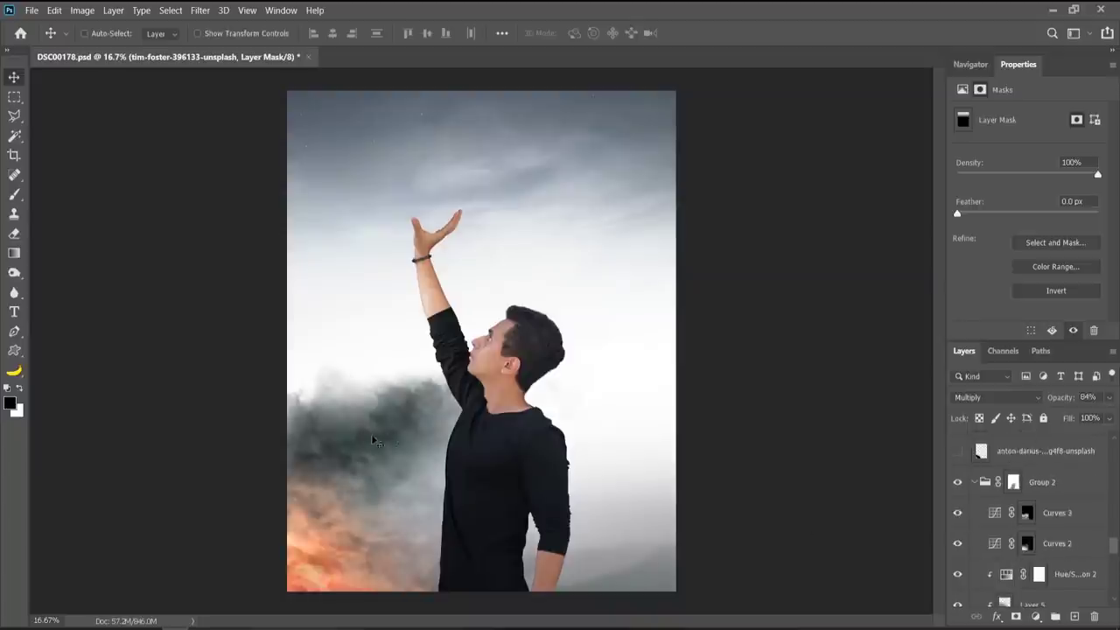
{"action": "scroll", "coordinate": [1056, 545], "scroll_direction": "up", "scroll_amount": 2}
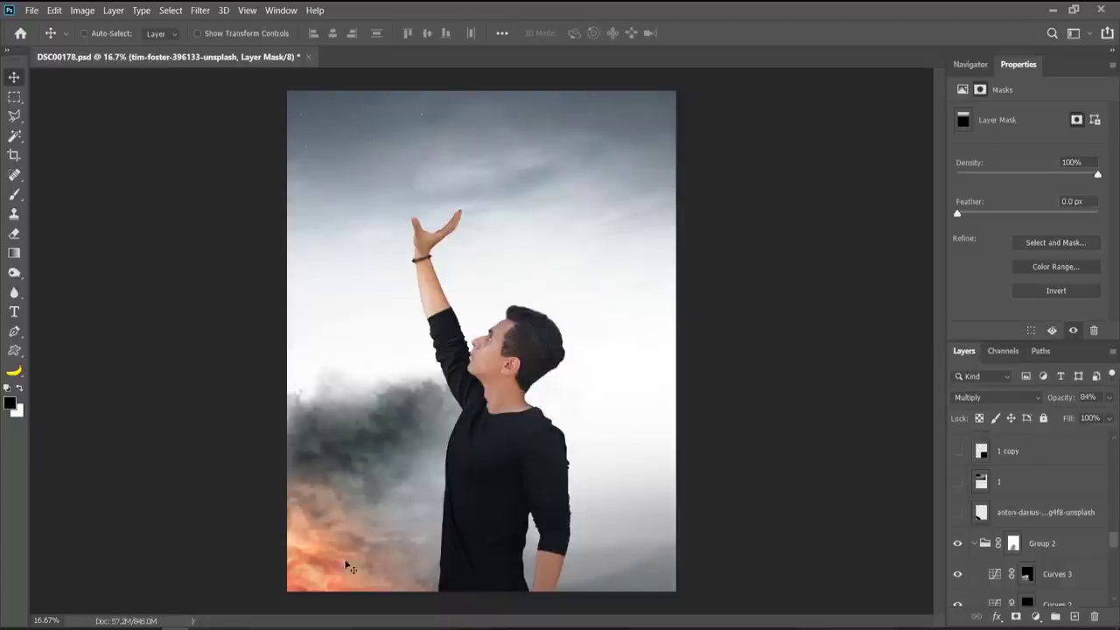
- Select and show the fire-and-sparks photo layer directly above Group 2
{"action": "scroll", "coordinate": [1065, 573], "scroll_direction": "up", "scroll_amount": 2}
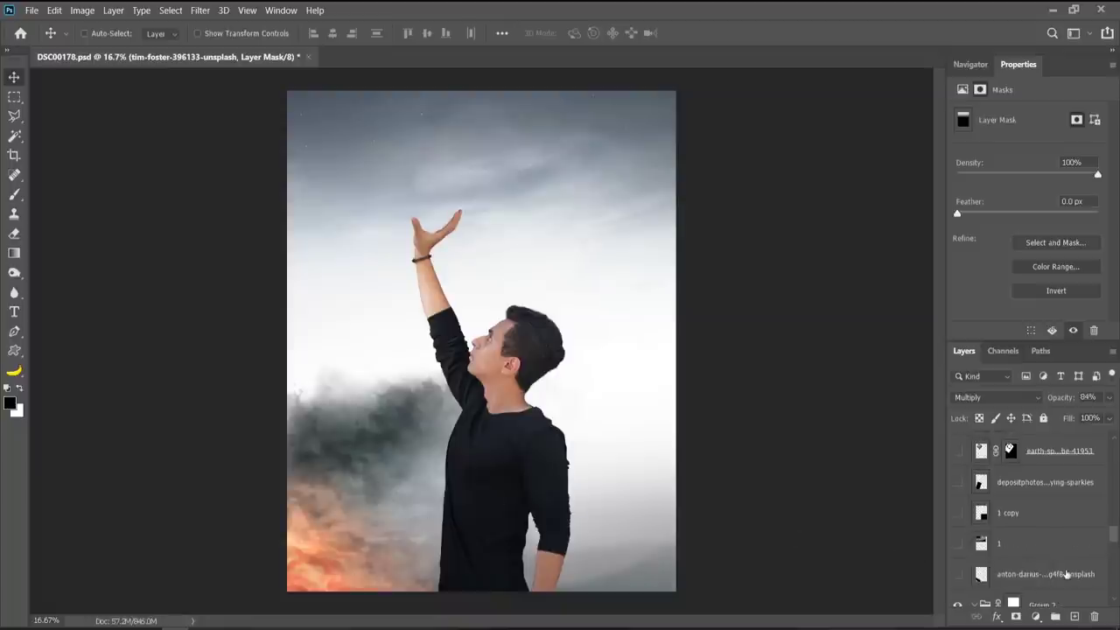
{"action": "left_click", "coordinate": [1029, 581]}
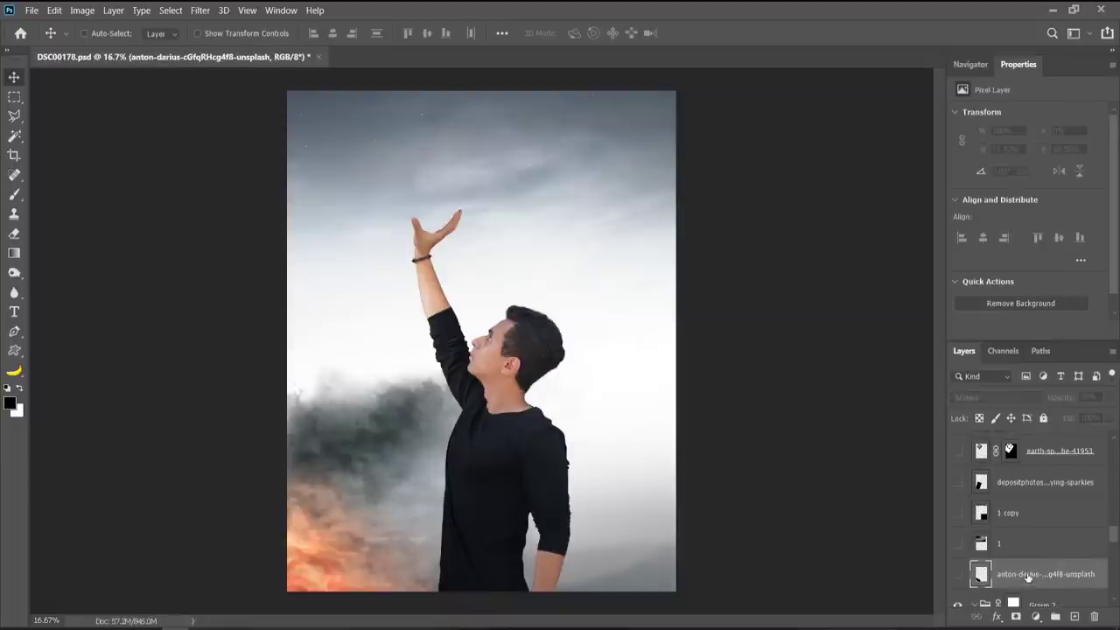
{"action": "left_click", "coordinate": [953, 578]}
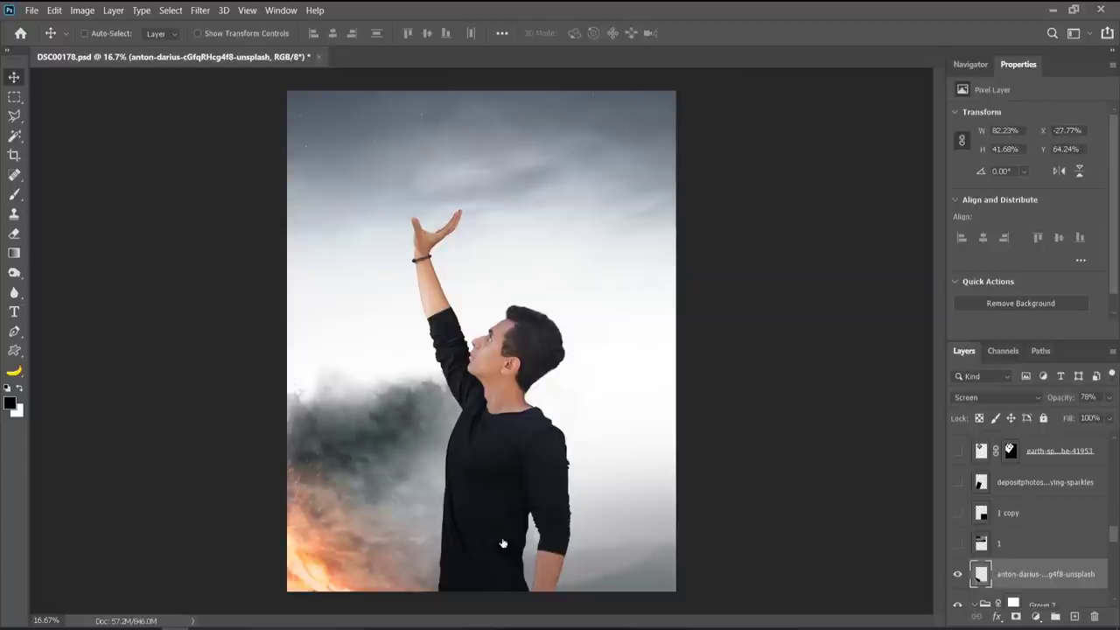
- Compare the fire-and-sparks photo layer in Normal blend mode, undo its accidental move and return it to Screen
{"action": "scroll", "coordinate": [300, 561], "scroll_direction": "up", "scroll_amount": 3}
{"action": "left_click", "coordinate": [997, 397]}
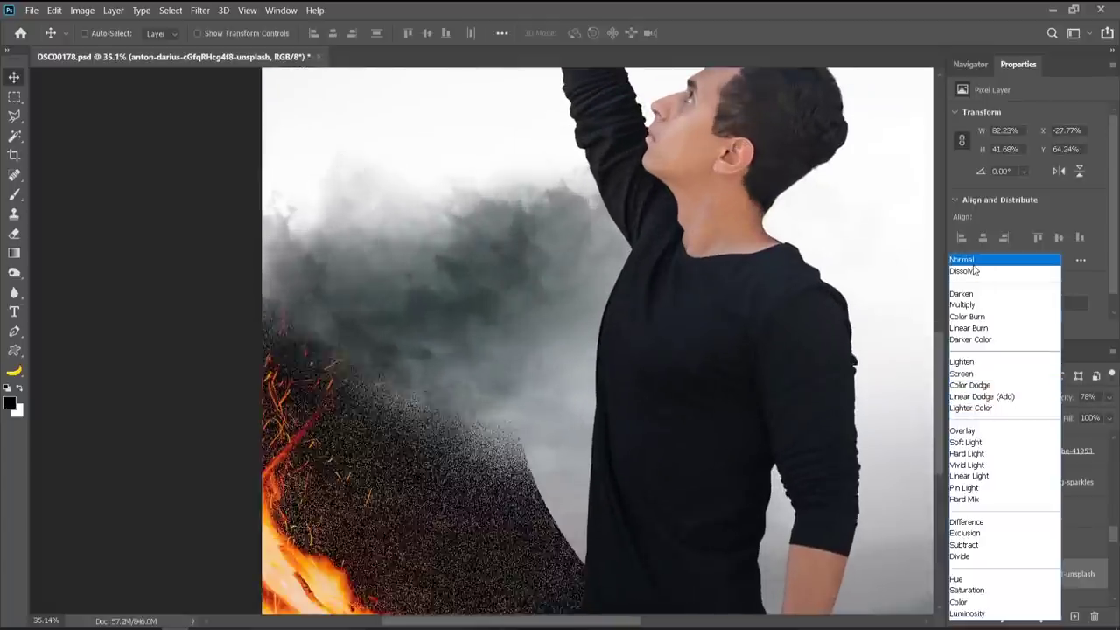
{"action": "left_click", "coordinate": [972, 259]}
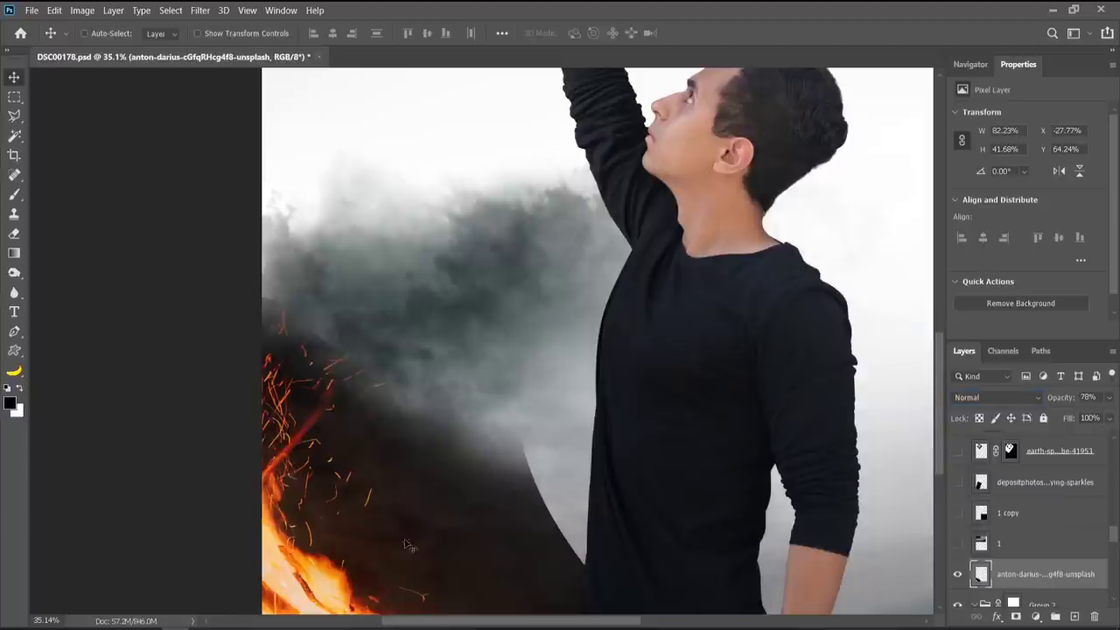
{"action": "left_click_drag", "start_coordinate": [590, 271], "coordinate": [616, 231]}
{"action": "key", "text": "ctrl+z"}
{"action": "left_click", "coordinate": [999, 397]}
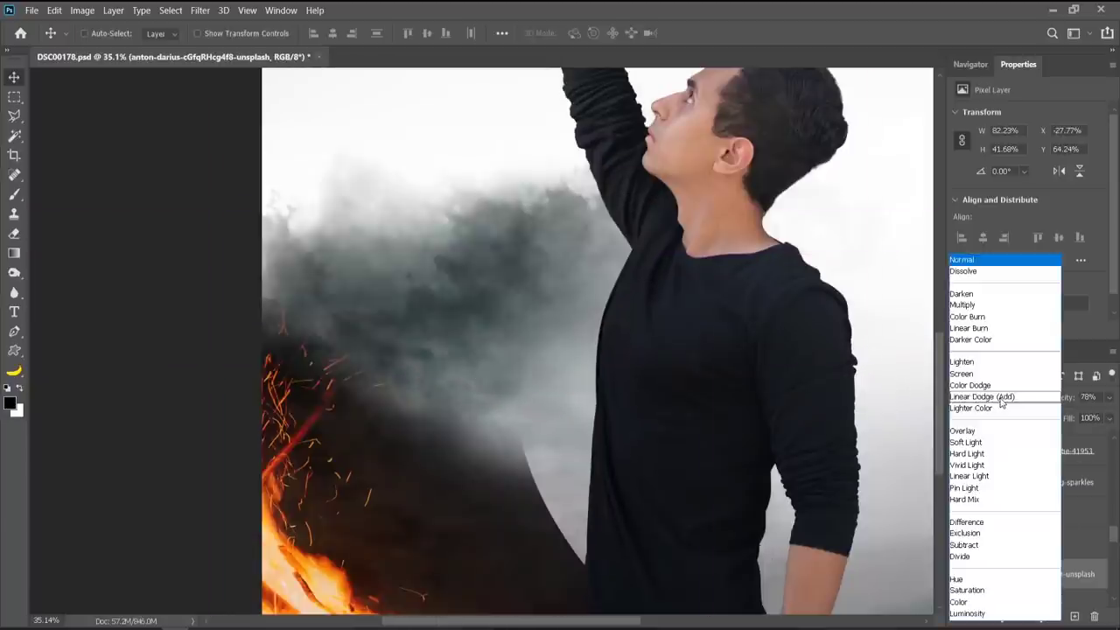
{"action": "left_click", "coordinate": [972, 378]}
{"action": "scroll", "coordinate": [515, 409], "scroll_direction": "down", "scroll_amount": 2}
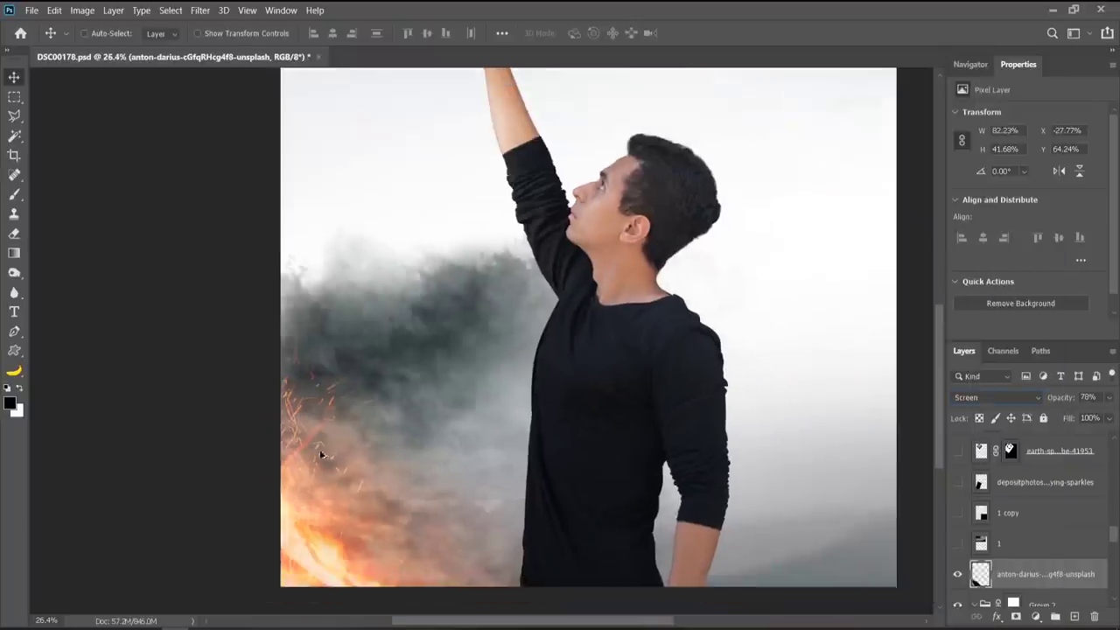
- Show the particle layers 1, 1 copy and flying sparkles above the fire photo, toggling layer 1 for comparison
{"action": "scroll", "coordinate": [300, 533], "scroll_direction": "up", "scroll_amount": 1}
{"action": "scroll", "coordinate": [1027, 571], "scroll_direction": "up", "scroll_amount": 1}
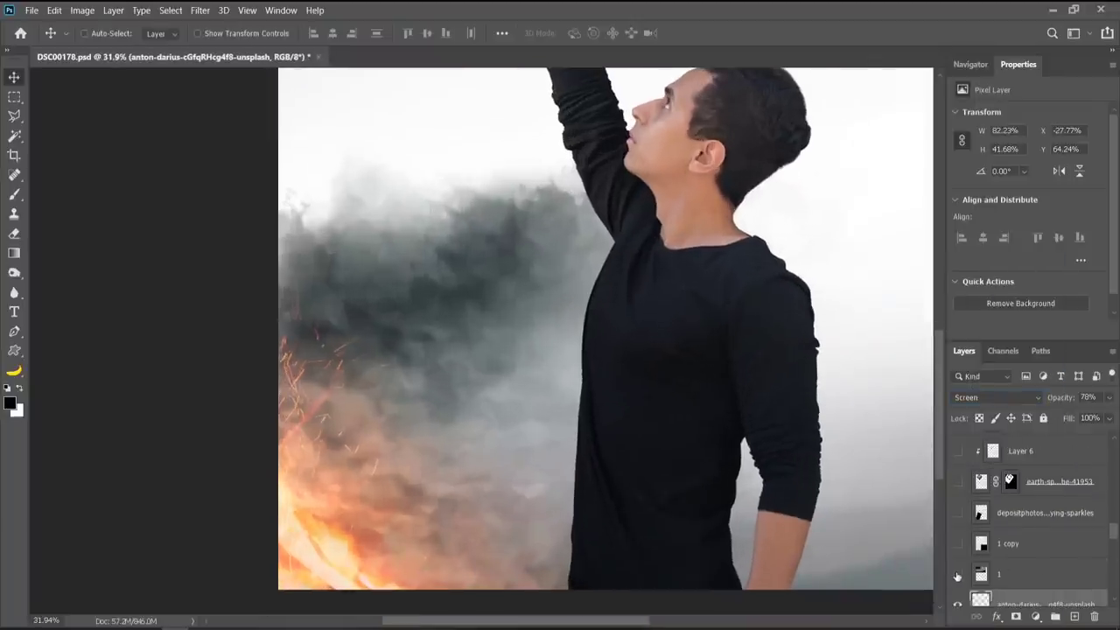
{"action": "scroll", "coordinate": [480, 480], "scroll_direction": "down", "scroll_amount": 3}
{"action": "scroll", "coordinate": [432, 271], "scroll_direction": "up", "scroll_amount": 1}
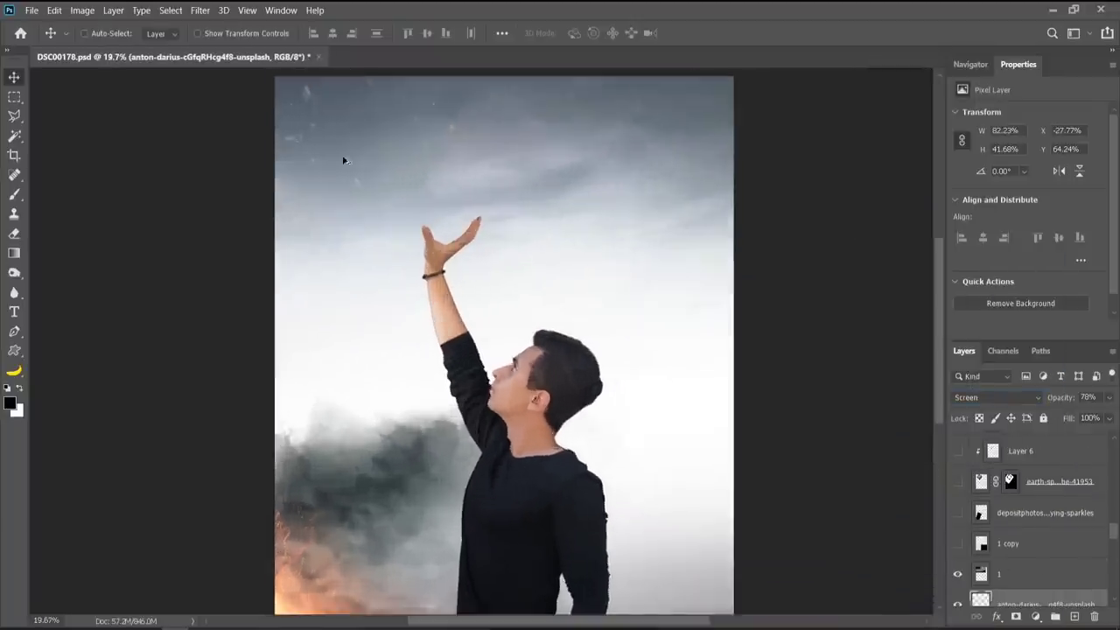
{"action": "left_click", "coordinate": [956, 573]}
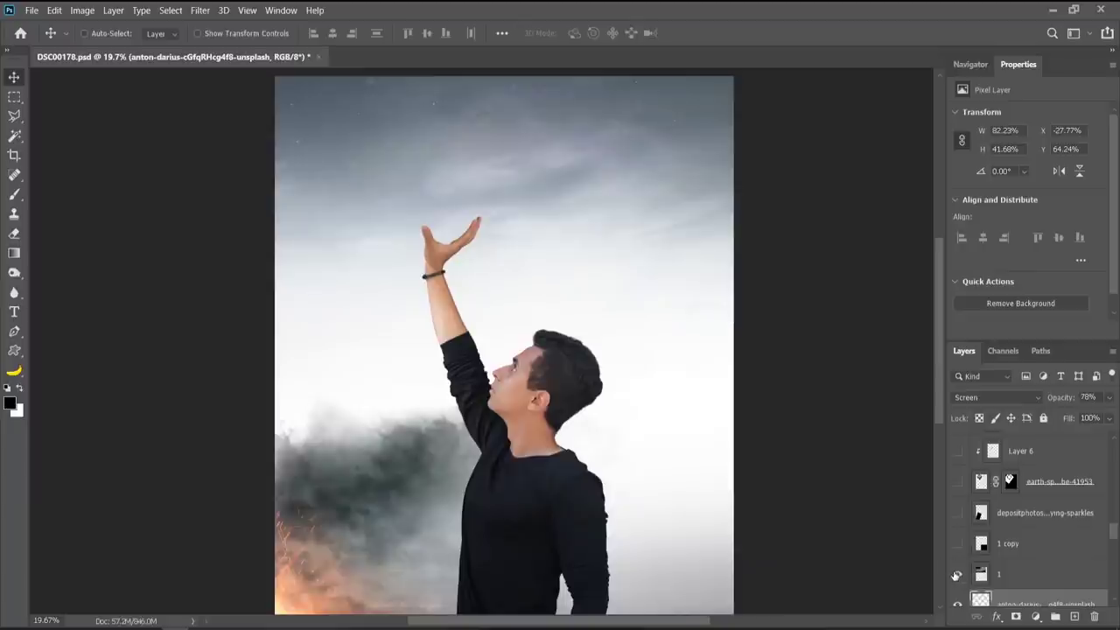
{"action": "left_click_drag", "start_coordinate": [956, 575], "coordinate": [956, 544]}
- Show the Earth globe layer over the raised hand and compare it with its mask briefly disabled
{"action": "left_click", "coordinate": [1010, 481]}
{"action": "scroll", "coordinate": [578, 350], "scroll_direction": "up", "scroll_amount": 2}
{"action": "left_click", "coordinate": [956, 481]}
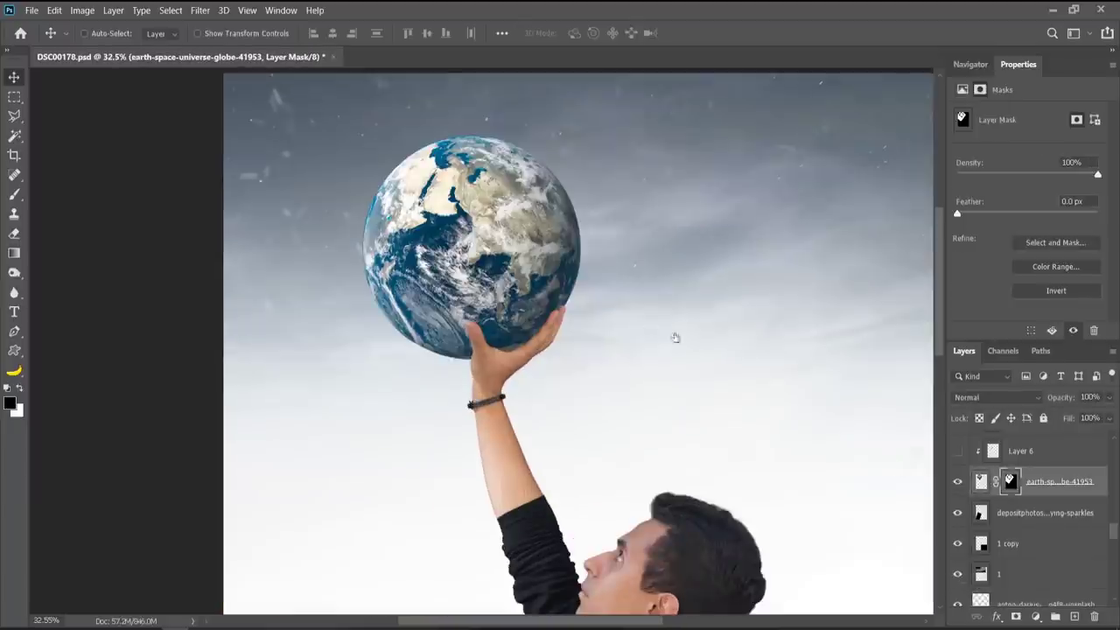
{"action": "left_click", "coordinate": [1011, 482], "text": "shift"}
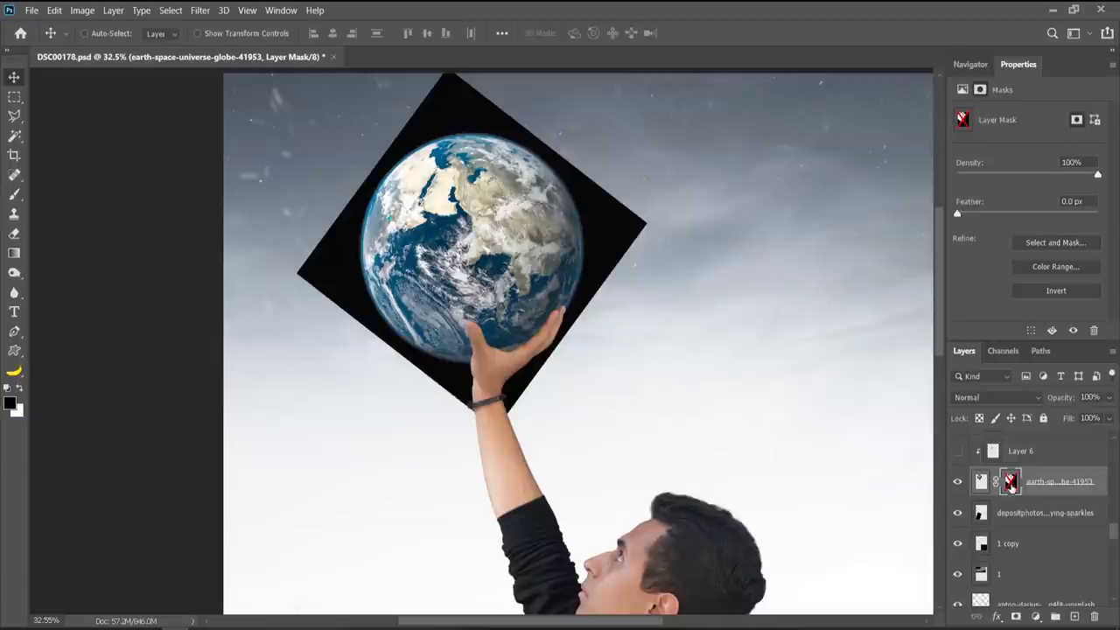
{"action": "left_click", "coordinate": [1010, 482], "text": "shift"}
- Show Layer 6 and Layer 13 clipped to the globe, plus the Color Balance 1 and Hue/Saturation 4 adjustments
{"action": "scroll", "coordinate": [1010, 490], "scroll_direction": "up", "scroll_amount": 2}
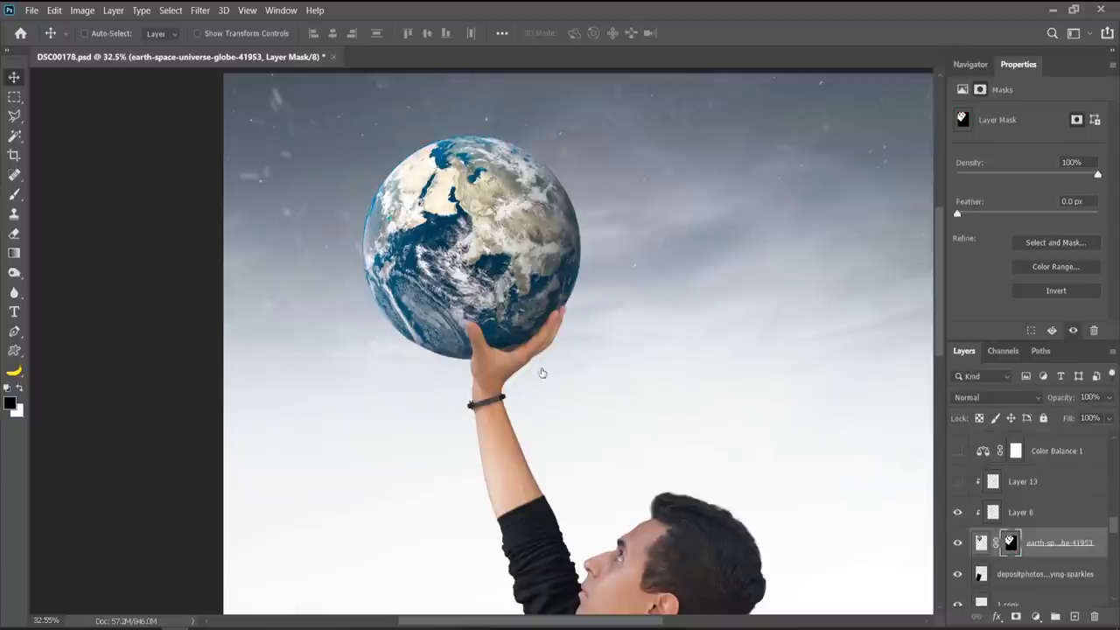
{"action": "left_click", "coordinate": [957, 481]}
{"action": "scroll", "coordinate": [1054, 527], "scroll_direction": "up", "scroll_amount": 2}
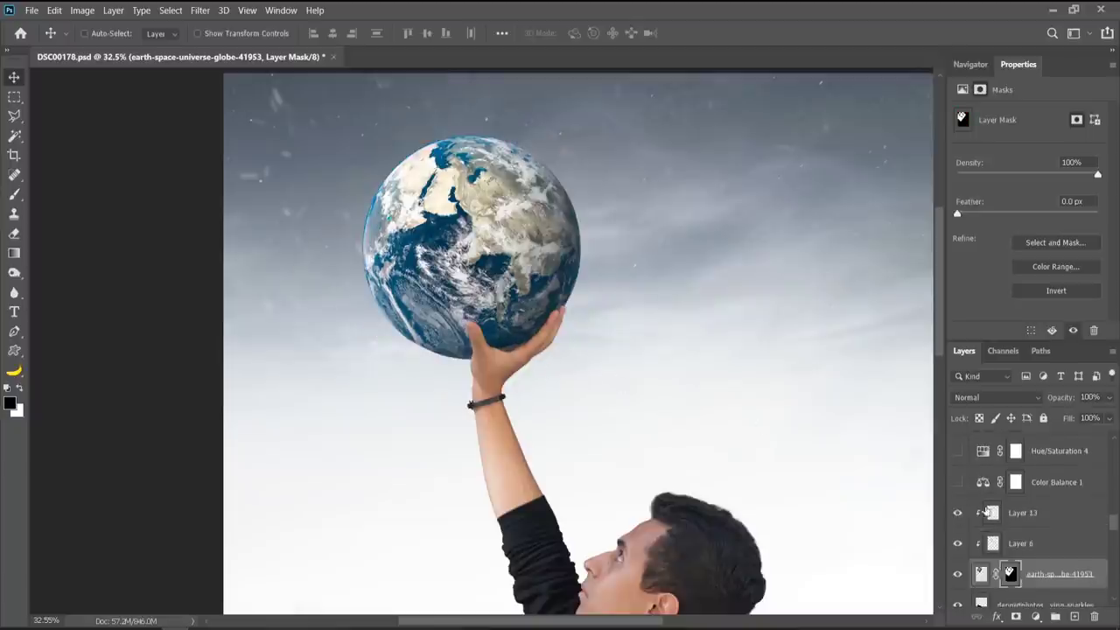
{"action": "left_click", "coordinate": [957, 511]}
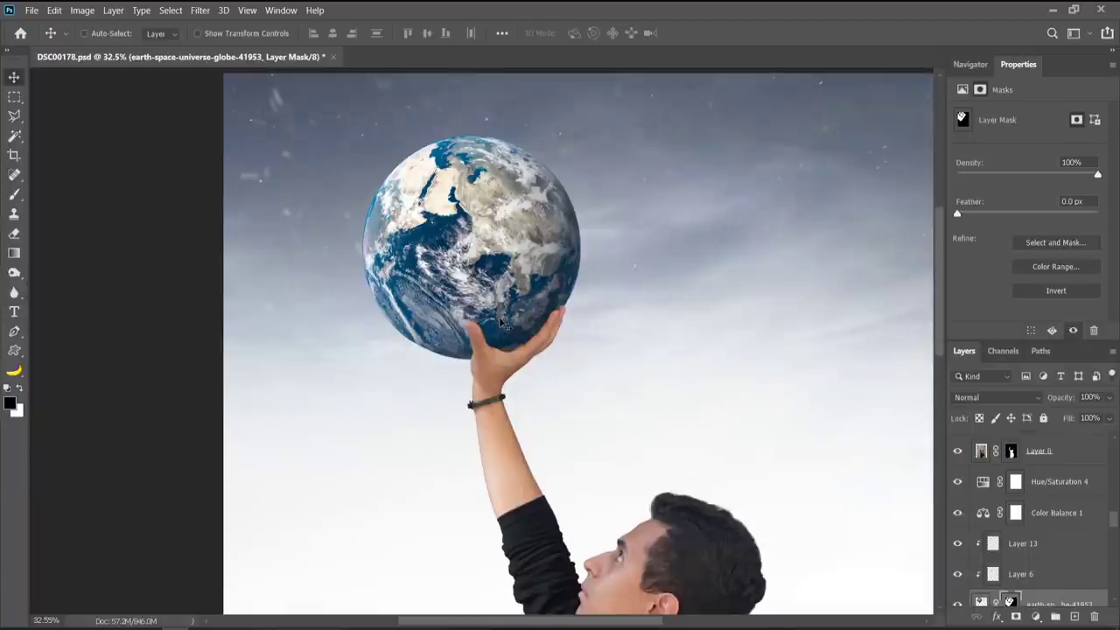
- Show the Curves 5 adjustment clipped to the man on Layer 0, toggling it for comparison
{"action": "scroll", "coordinate": [586, 315], "scroll_direction": "down", "scroll_amount": 2}
{"action": "scroll", "coordinate": [1053, 525], "scroll_direction": "up", "scroll_amount": 1}
{"action": "scroll", "coordinate": [1053, 526], "scroll_direction": "up", "scroll_amount": 2}
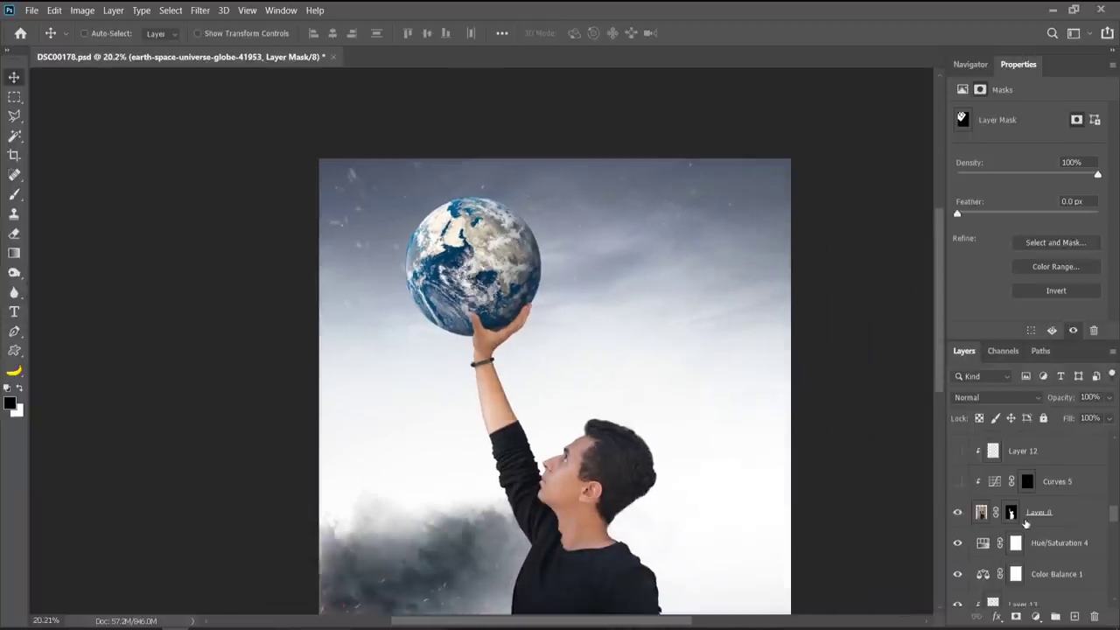
{"action": "scroll", "coordinate": [544, 320], "scroll_direction": "up", "scroll_amount": 3}
{"action": "scroll", "coordinate": [589, 384], "scroll_direction": "up", "scroll_amount": 2}
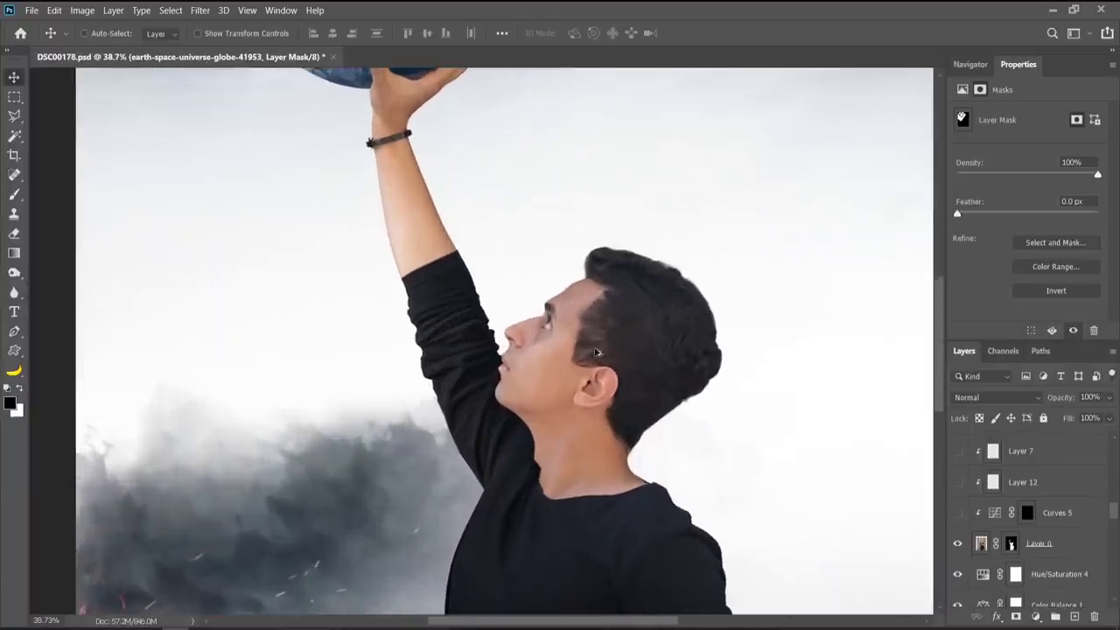
{"action": "scroll", "coordinate": [589, 385], "scroll_direction": "down", "scroll_amount": 1}
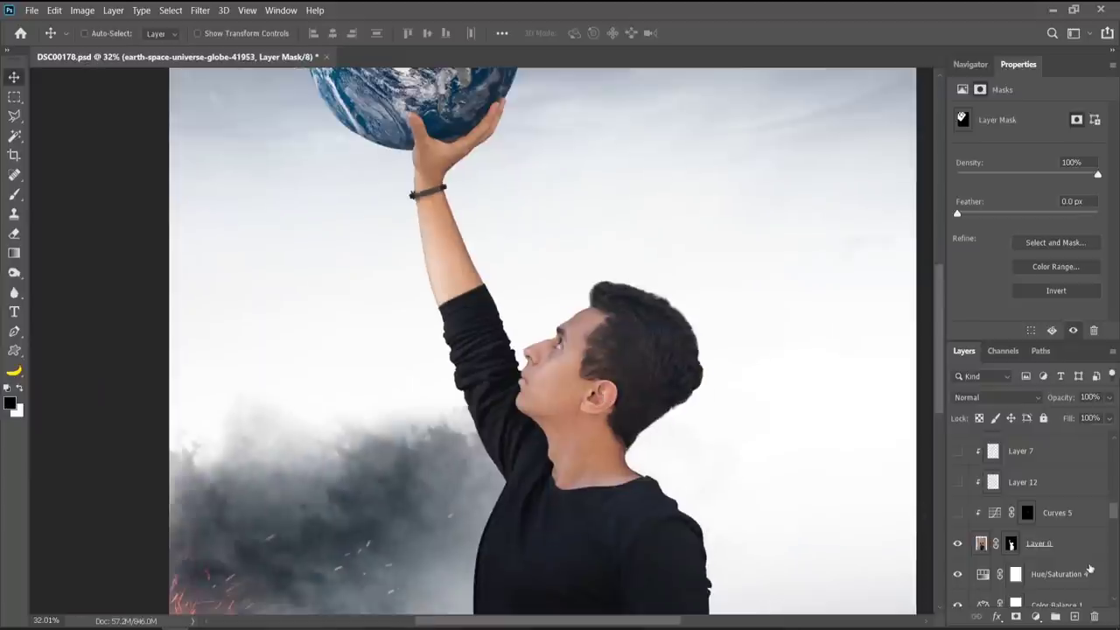
{"action": "left_click", "coordinate": [957, 513]}
{"action": "left_click", "coordinate": [957, 513]}
{"action": "left_click", "coordinate": [956, 514]}
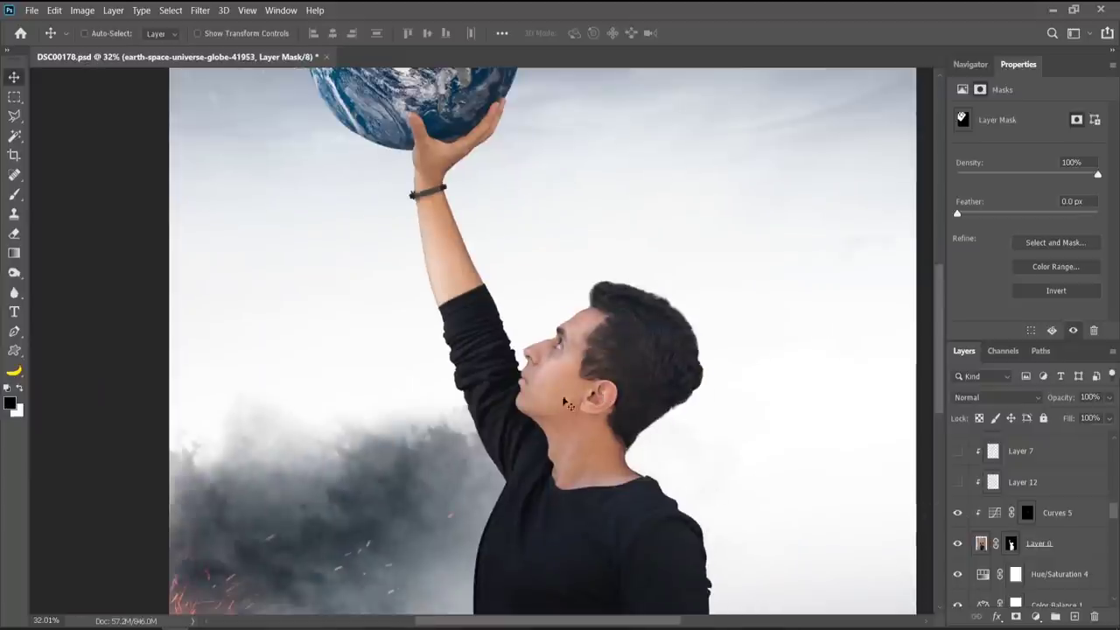
- Show Layer 12, Layer 7, Layer 8, Highlight t shirt let and Layer 10 clipped to the man
{"action": "scroll", "coordinate": [1047, 548], "scroll_direction": "up", "scroll_amount": 2}
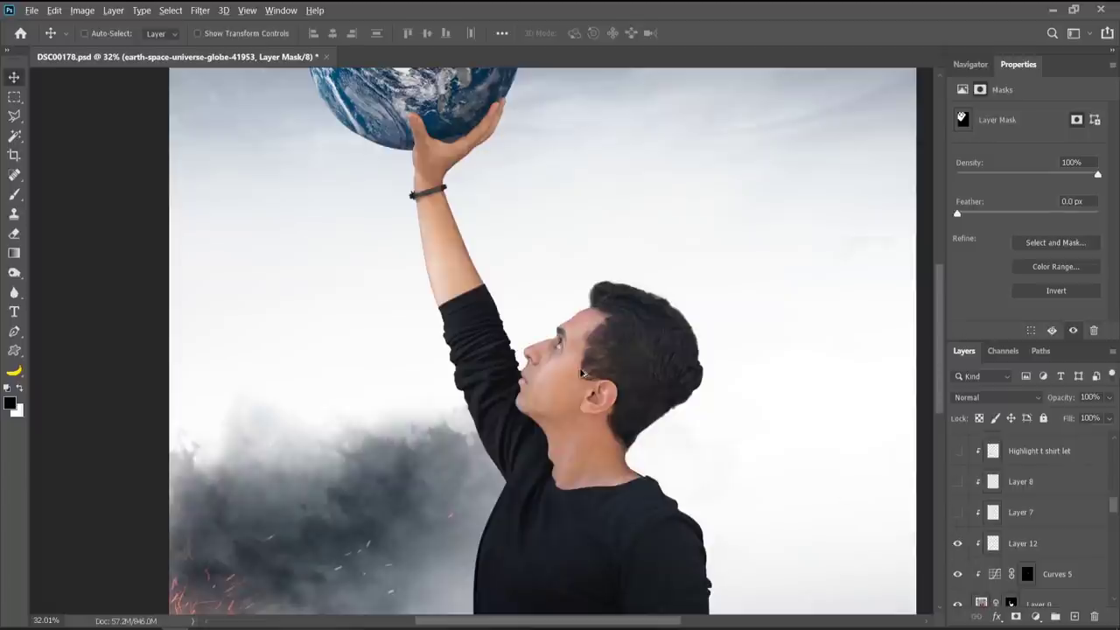
{"action": "scroll", "coordinate": [580, 368], "scroll_direction": "down", "scroll_amount": 2}
{"action": "scroll", "coordinate": [1056, 582], "scroll_direction": "up", "scroll_amount": 1}
{"action": "mouse_move", "coordinate": [966, 543]}
{"action": "left_mouse_down"}
{"action": "mouse_move", "coordinate": [959, 482]}
{"action": "mouse_move", "coordinate": [957, 515]}
{"action": "left_mouse_up"}
{"action": "scroll", "coordinate": [506, 357], "scroll_direction": "down", "scroll_amount": 1}
{"action": "scroll", "coordinate": [506, 357], "scroll_direction": "down", "scroll_amount": 1}
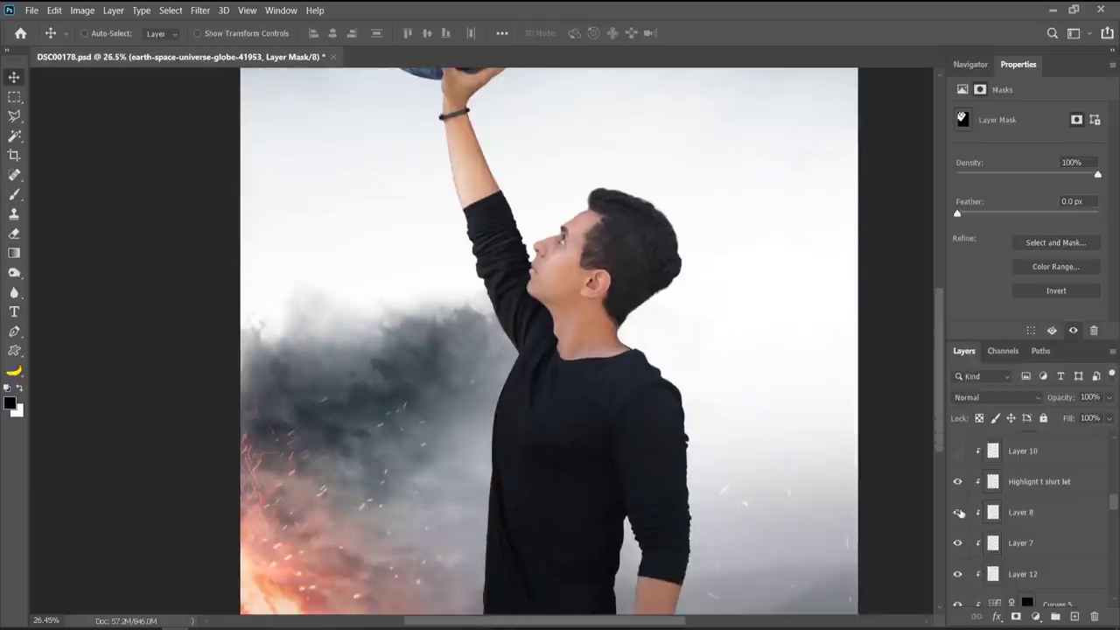
{"action": "scroll", "coordinate": [1023, 556], "scroll_direction": "up", "scroll_amount": 4}
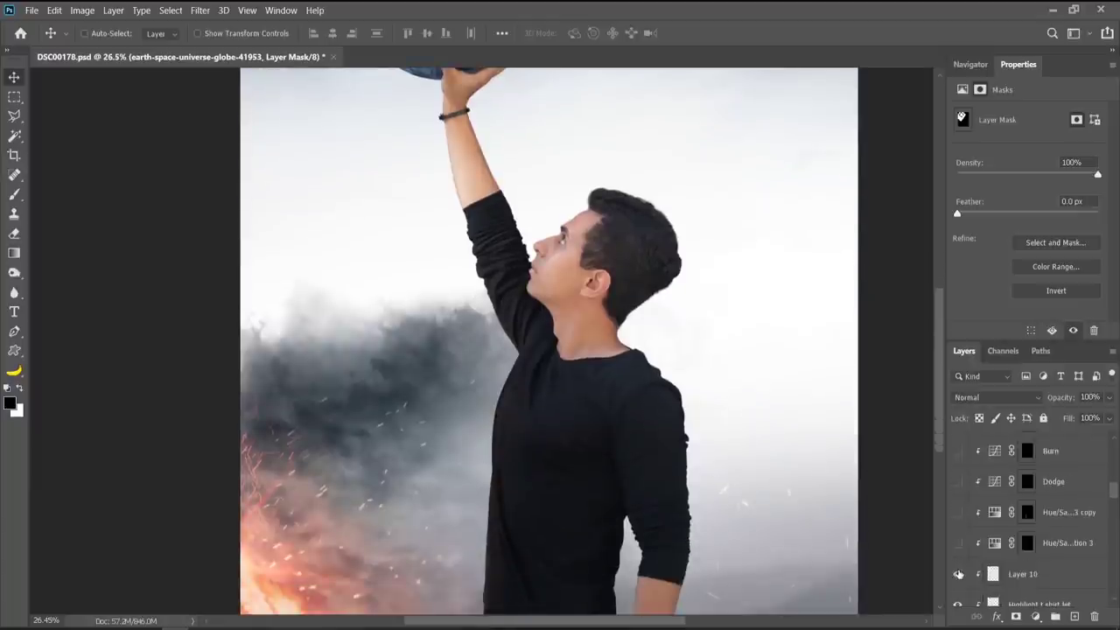
{"action": "left_click", "coordinate": [958, 573]}
- Show Hue/Saturation 3 and its copy on the man, viewing the mask of Hue/Saturation 3 on its own for inspection
{"action": "scroll", "coordinate": [506, 364], "scroll_direction": "up", "scroll_amount": 1}
{"action": "left_click", "coordinate": [1027, 542]}
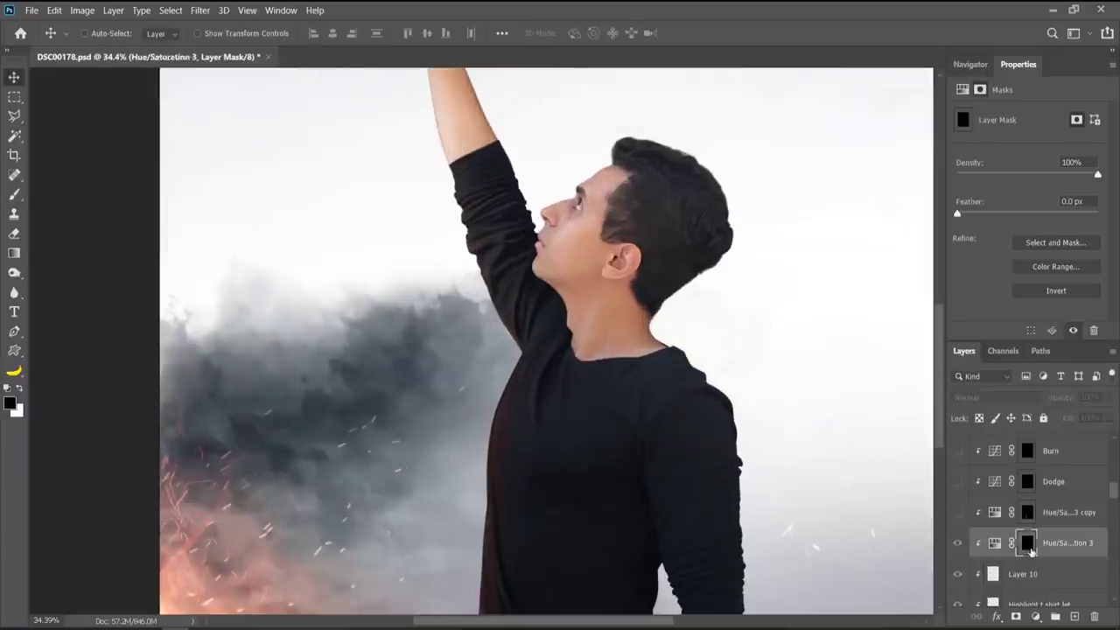
{"action": "left_click", "coordinate": [1026, 542], "text": "alt"}
{"action": "scroll", "coordinate": [501, 302], "scroll_direction": "up", "scroll_amount": 1}
{"action": "scroll", "coordinate": [500, 302], "scroll_direction": "down", "scroll_amount": 1}
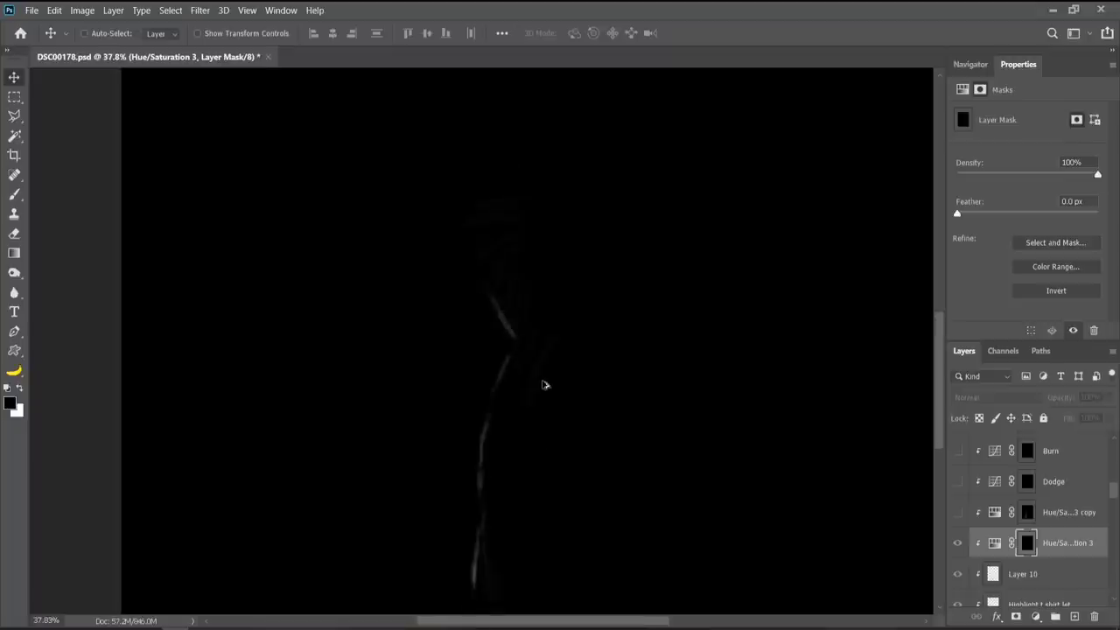
{"action": "left_click", "coordinate": [1027, 542], "text": "alt"}
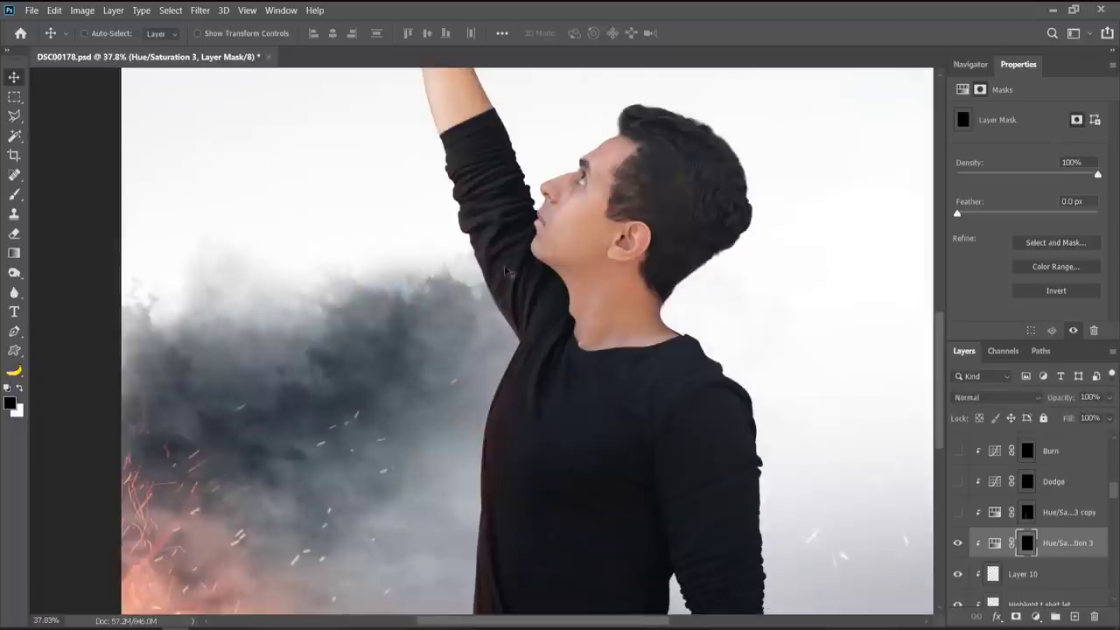
{"action": "scroll", "coordinate": [479, 243], "scroll_direction": "down", "scroll_amount": 1}
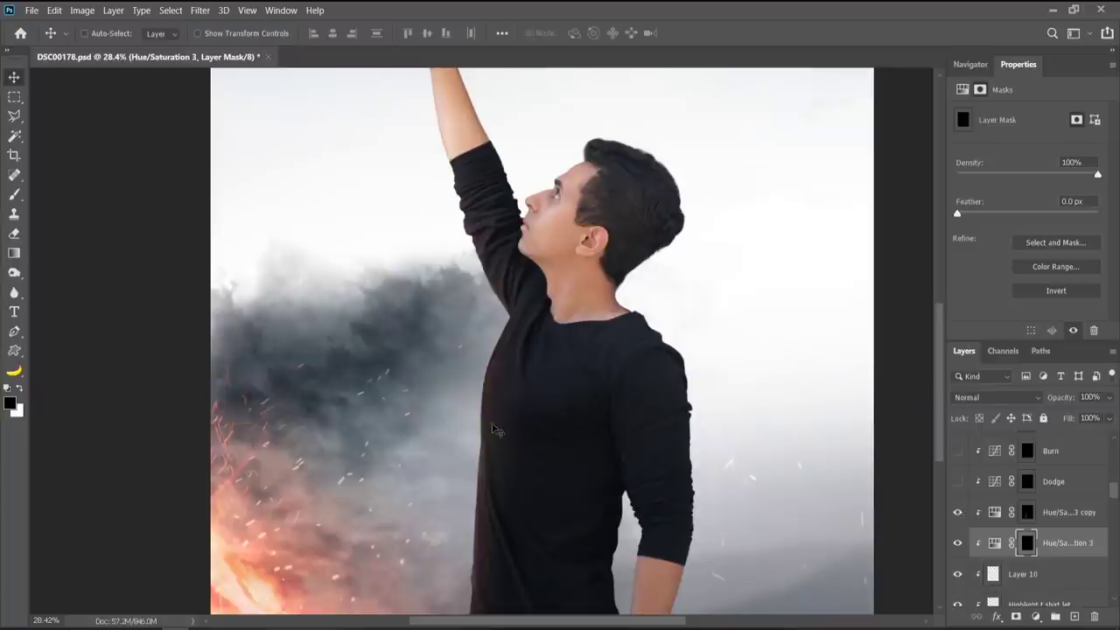
- Show the Dodge and Burn curves layers on the man, toggling both off and on for comparison
{"action": "scroll", "coordinate": [503, 512], "scroll_direction": "down", "scroll_amount": 1}
{"action": "scroll", "coordinate": [298, 538], "scroll_direction": "up", "scroll_amount": 1}
{"action": "scroll", "coordinate": [1023, 553], "scroll_direction": "up", "scroll_amount": 1}
{"action": "left_click", "coordinate": [957, 513]}
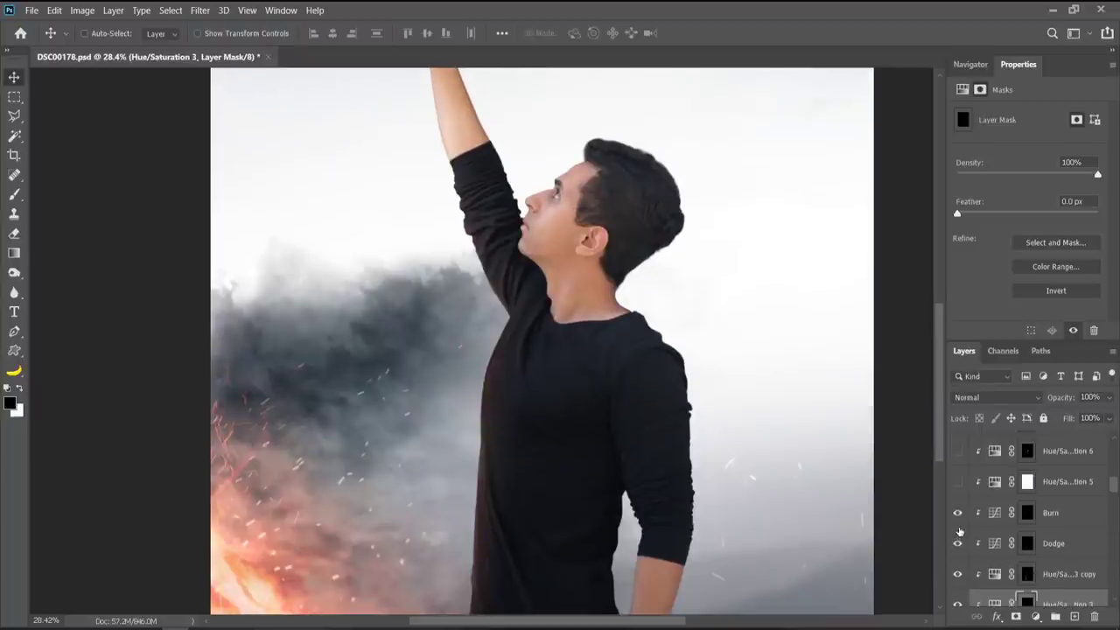
{"action": "key", "text": "ctrl+plus"}
{"action": "left_click", "coordinate": [957, 513]}
{"action": "left_click", "coordinate": [957, 543]}
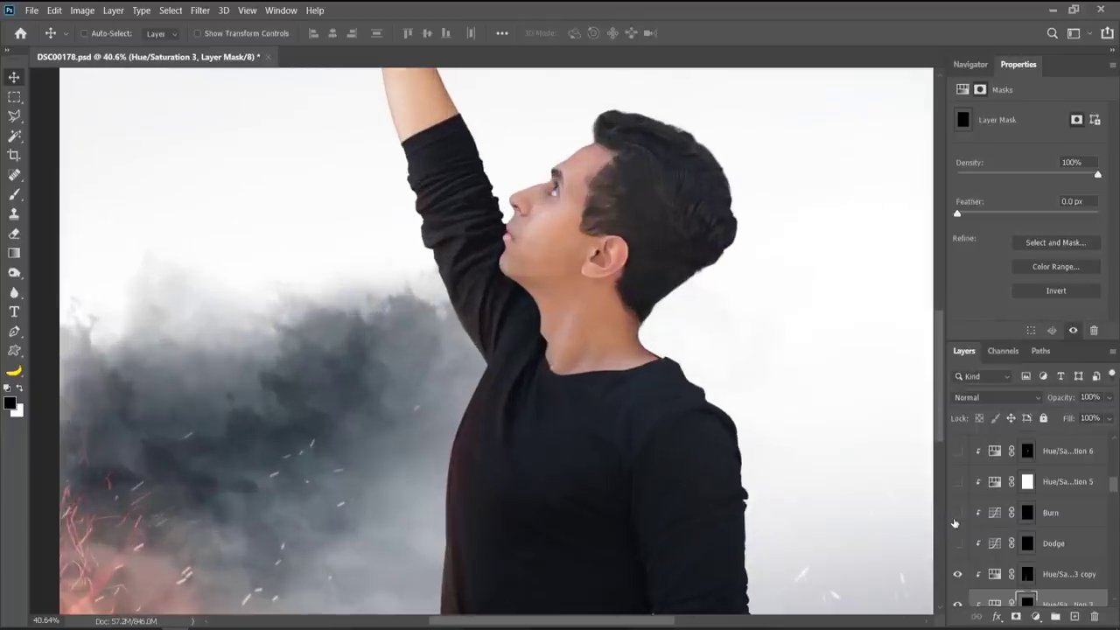
{"action": "left_click", "coordinate": [957, 543]}
{"action": "left_click", "coordinate": [956, 512]}
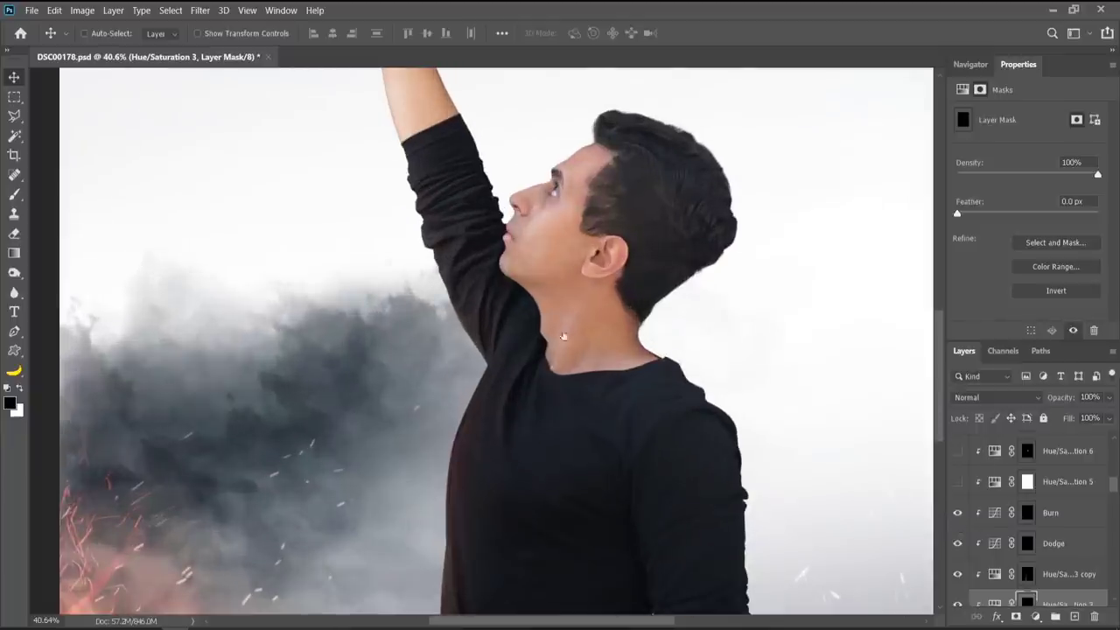
- Show the Hue/Saturation 5, Hue/Saturation 6 and Gradient Map 1 adjustments clipped to the man
{"action": "scroll", "coordinate": [600, 337], "scroll_direction": "down", "scroll_amount": 3}
{"action": "scroll", "coordinate": [1072, 551], "scroll_direction": "up", "scroll_amount": 1}
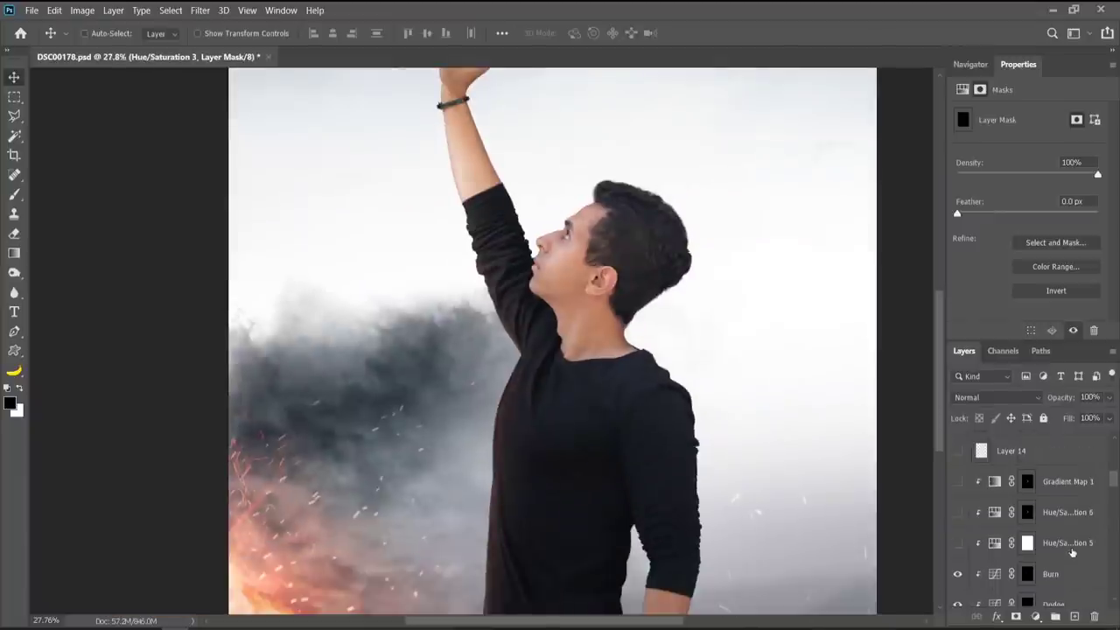
{"action": "left_click", "coordinate": [957, 543]}
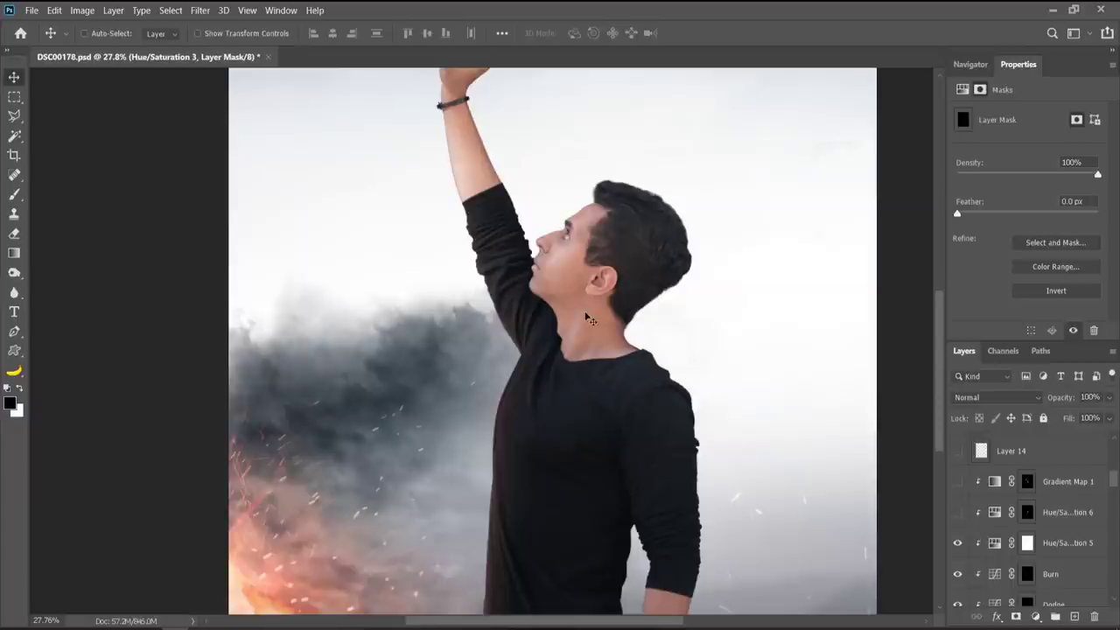
{"action": "left_click", "coordinate": [956, 481]}
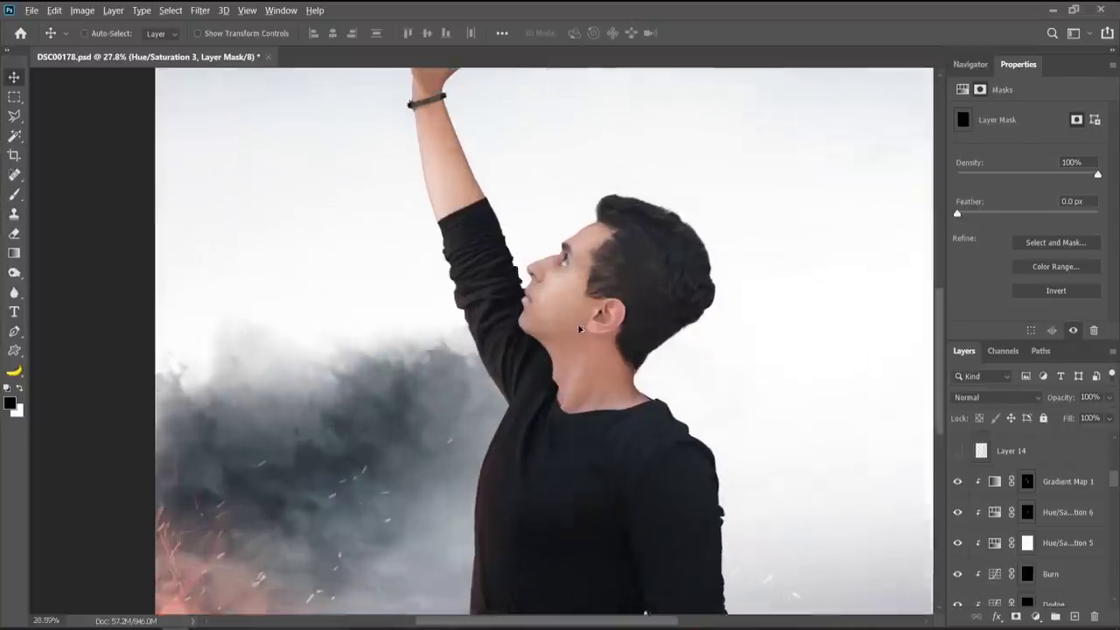
- Show Layer 14, Layer 15 and the Curves 4 adjustment above the man's clipped adjustments
{"action": "scroll", "coordinate": [580, 260], "scroll_direction": "up", "scroll_amount": 2}
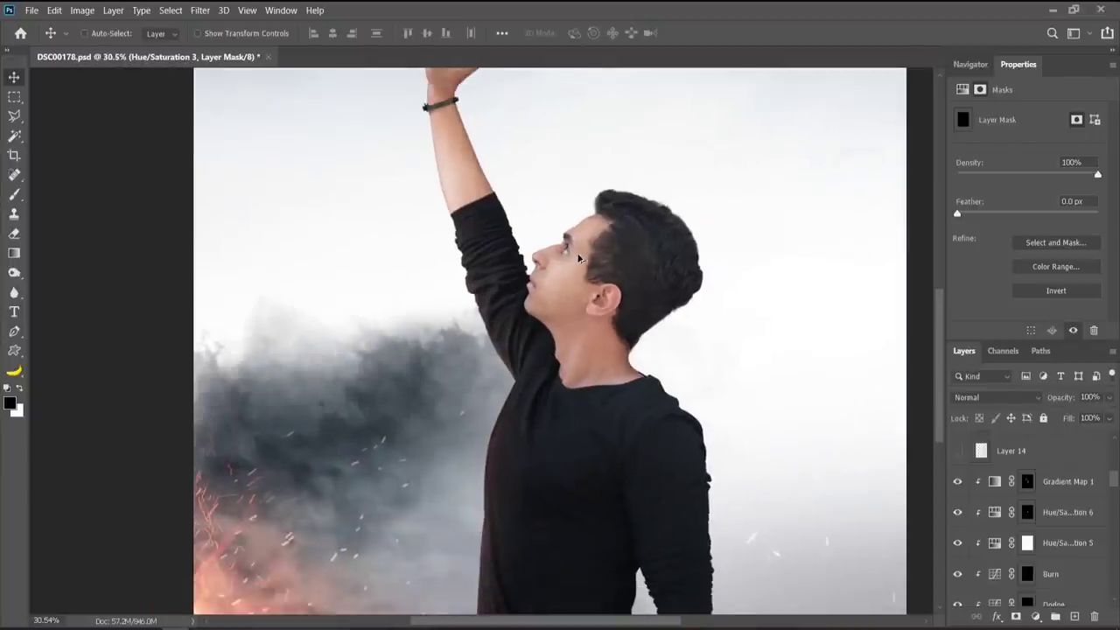
{"action": "scroll", "coordinate": [952, 503], "scroll_direction": "up", "scroll_amount": 1}
{"action": "scroll", "coordinate": [598, 276], "scroll_direction": "down", "scroll_amount": 2}
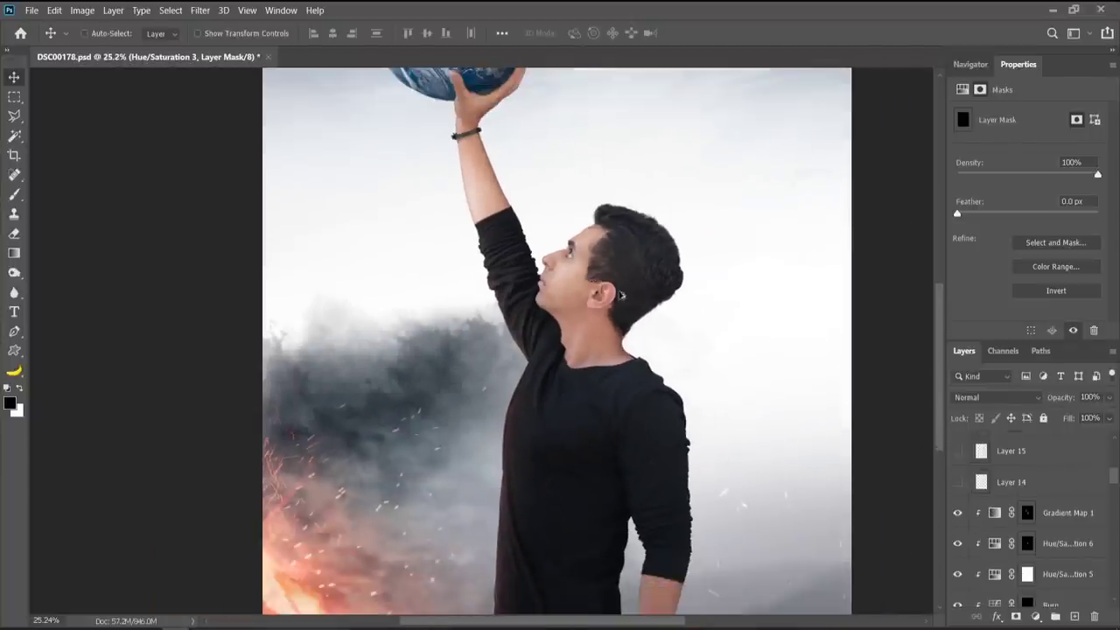
{"action": "scroll", "coordinate": [1001, 507], "scroll_direction": "up", "scroll_amount": 2}
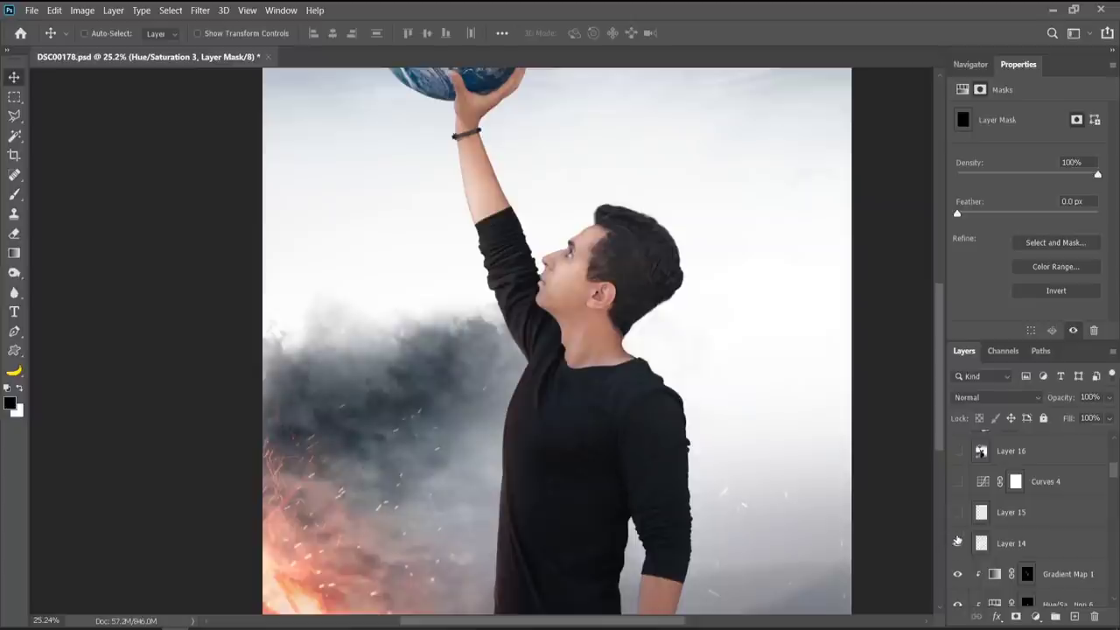
{"action": "left_click_drag", "start_coordinate": [957, 542], "coordinate": [956, 515]}
{"action": "scroll", "coordinate": [569, 247], "scroll_direction": "up", "scroll_amount": 2}
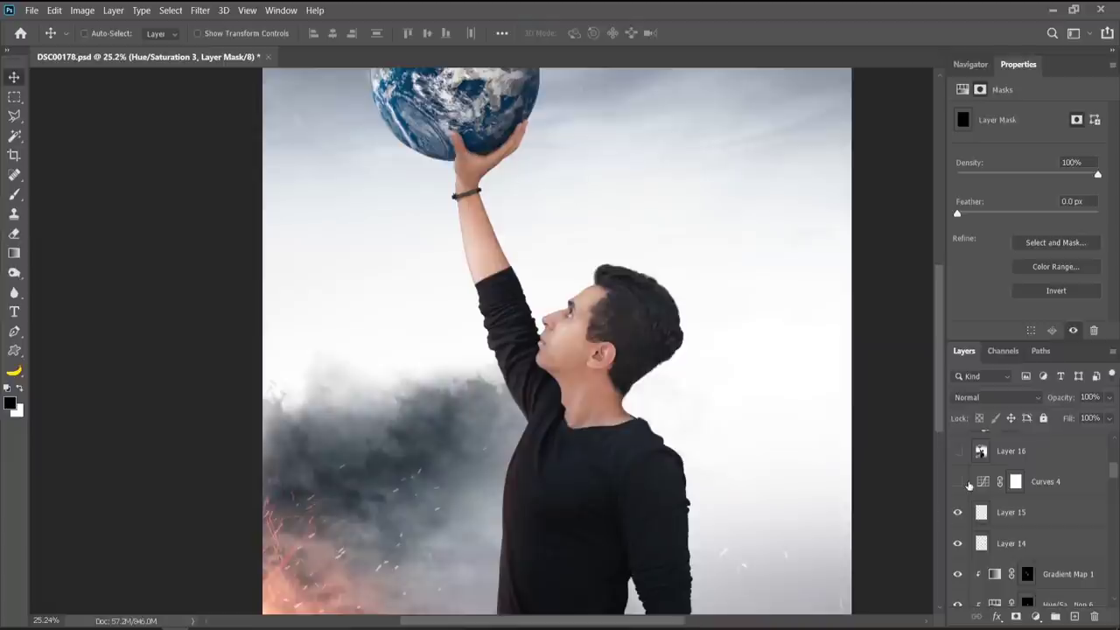
{"action": "left_click", "coordinate": [958, 482]}
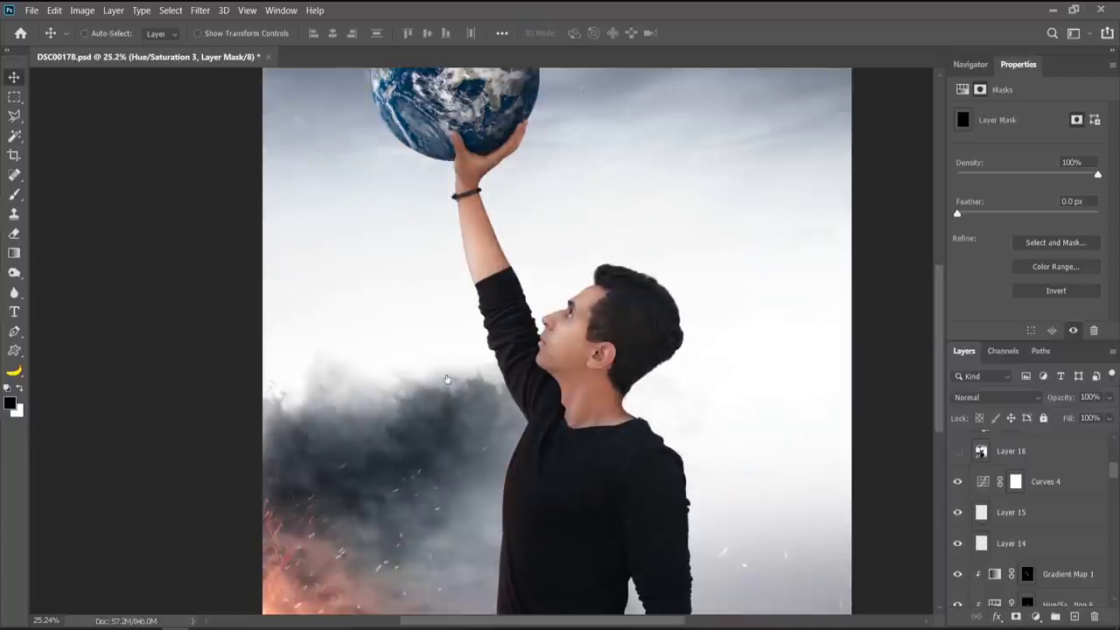
{"action": "scroll", "coordinate": [544, 346], "scroll_direction": "down", "scroll_amount": 3}
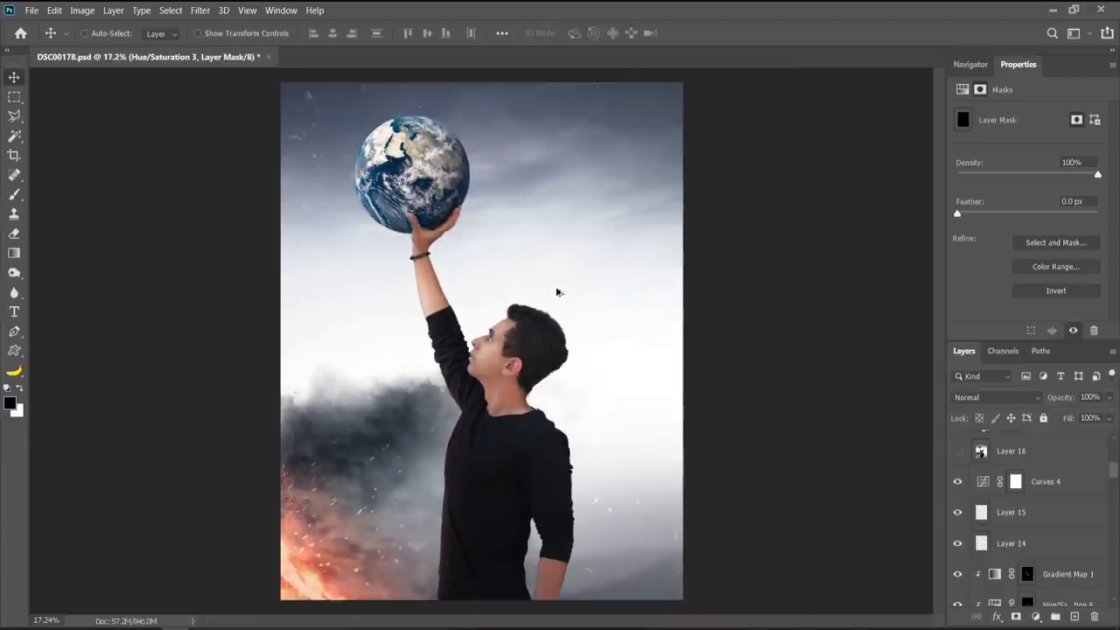
- Show Layer 16 and the masked man-in-b...-3951880 photo that places a black face mask on the man
{"action": "scroll", "coordinate": [555, 293], "scroll_direction": "up", "scroll_amount": 2}
{"action": "scroll", "coordinate": [464, 340], "scroll_direction": "up", "scroll_amount": 3}
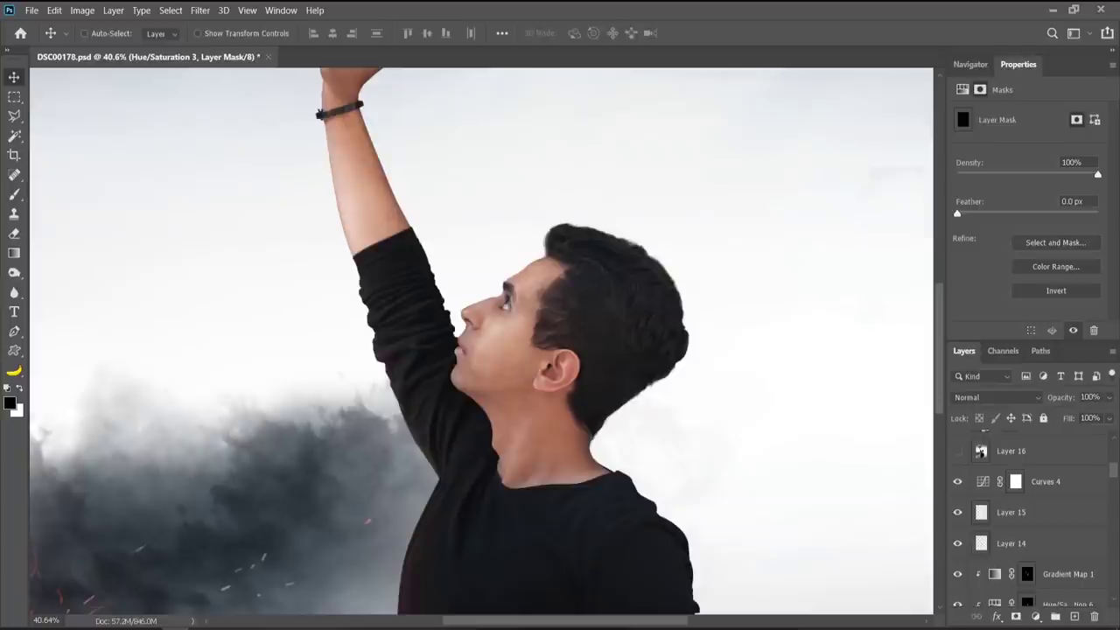
{"action": "scroll", "coordinate": [1067, 567], "scroll_direction": "up", "scroll_amount": 1}
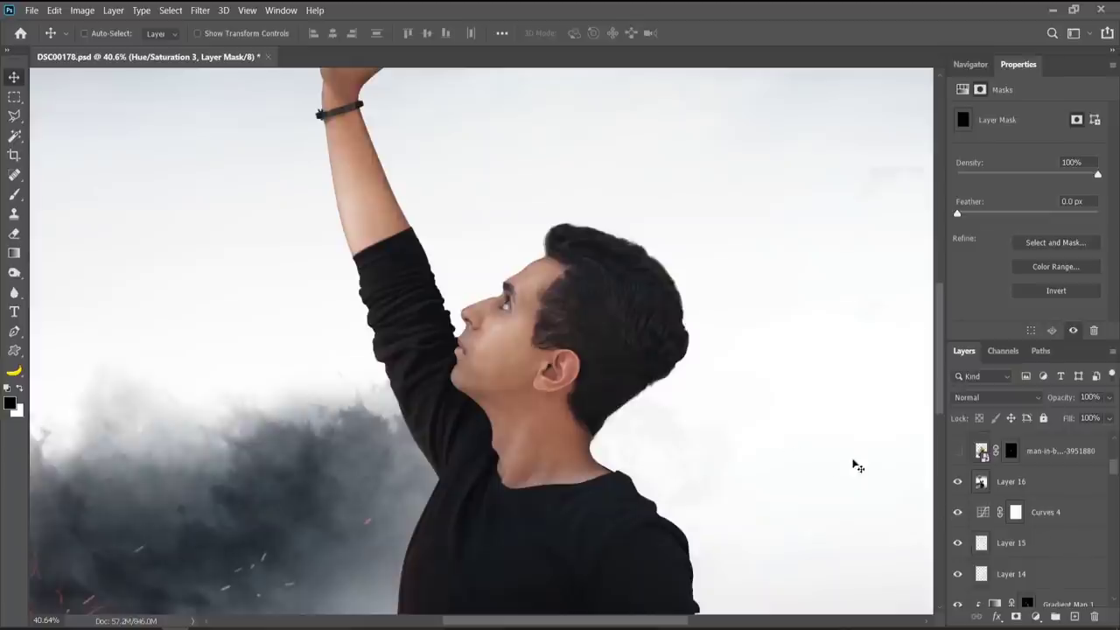
{"action": "left_click", "coordinate": [957, 481]}
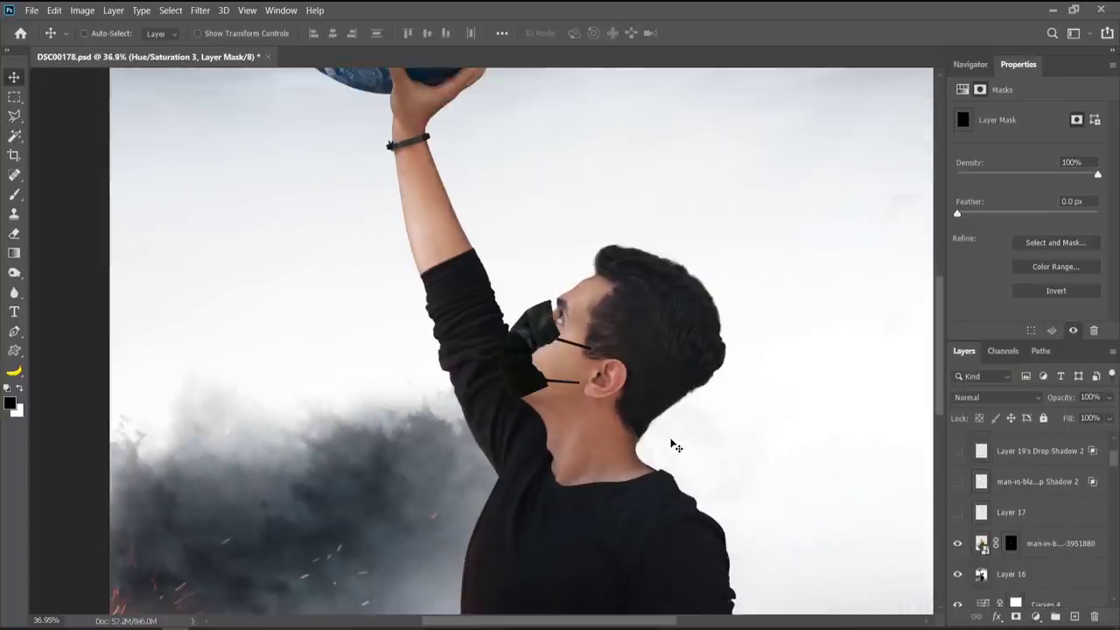
- Disable the layer mask of the man-in-b...-3951880 photo to view the full source image, and re-enable it
{"action": "scroll", "coordinate": [672, 446], "scroll_direction": "up", "scroll_amount": 1}
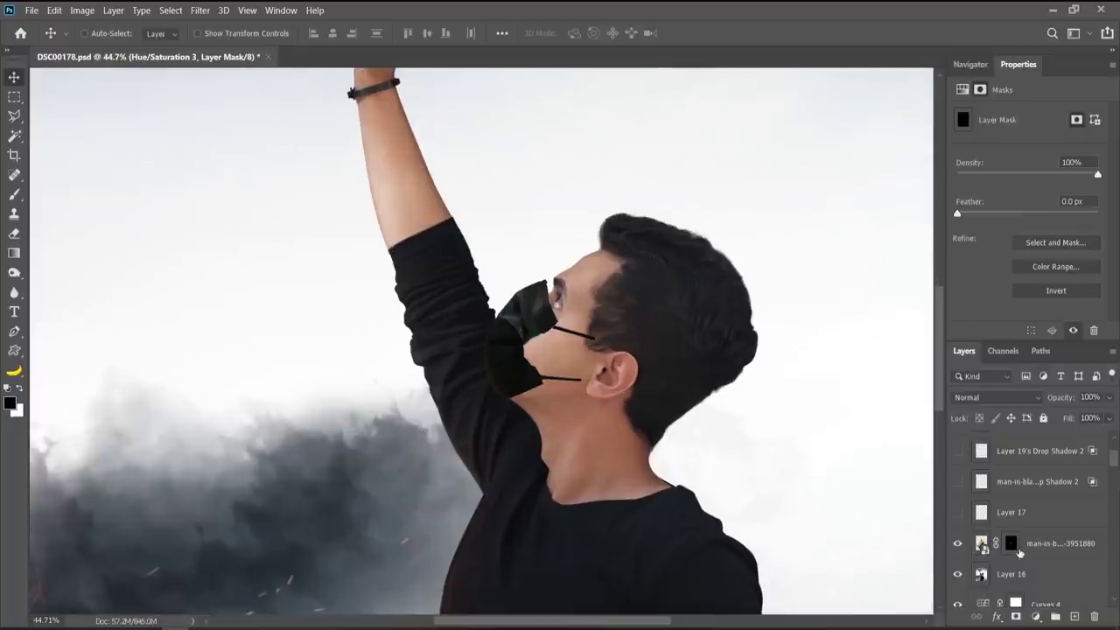
{"action": "left_click", "coordinate": [1017, 545], "text": "shift"}
{"action": "scroll", "coordinate": [576, 316], "scroll_direction": "down", "scroll_amount": 2}
{"action": "scroll", "coordinate": [576, 317], "scroll_direction": "up", "scroll_amount": 1}
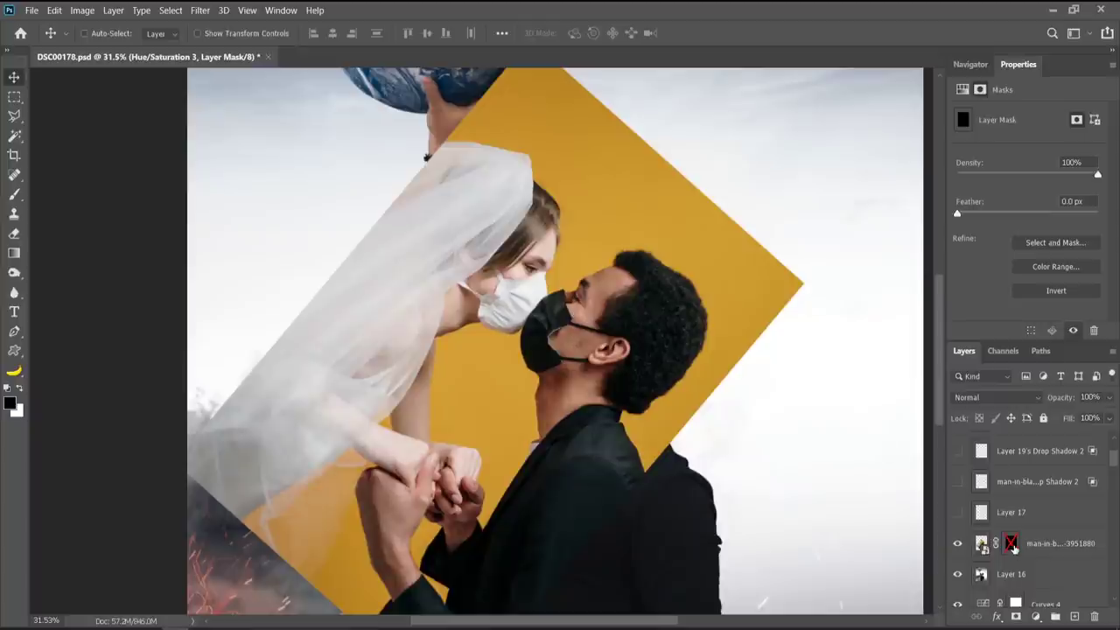
{"action": "left_click", "coordinate": [1012, 544], "text": "shift"}
{"action": "scroll", "coordinate": [564, 333], "scroll_direction": "up", "scroll_amount": 2}
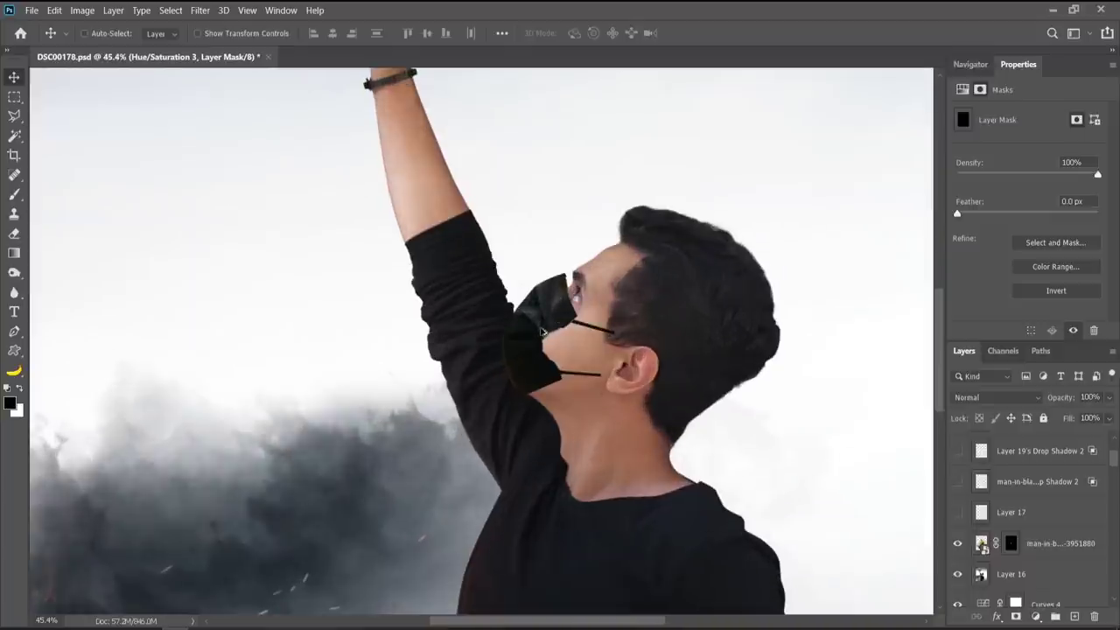
{"action": "scroll", "coordinate": [1093, 532], "scroll_direction": "up", "scroll_amount": 1}
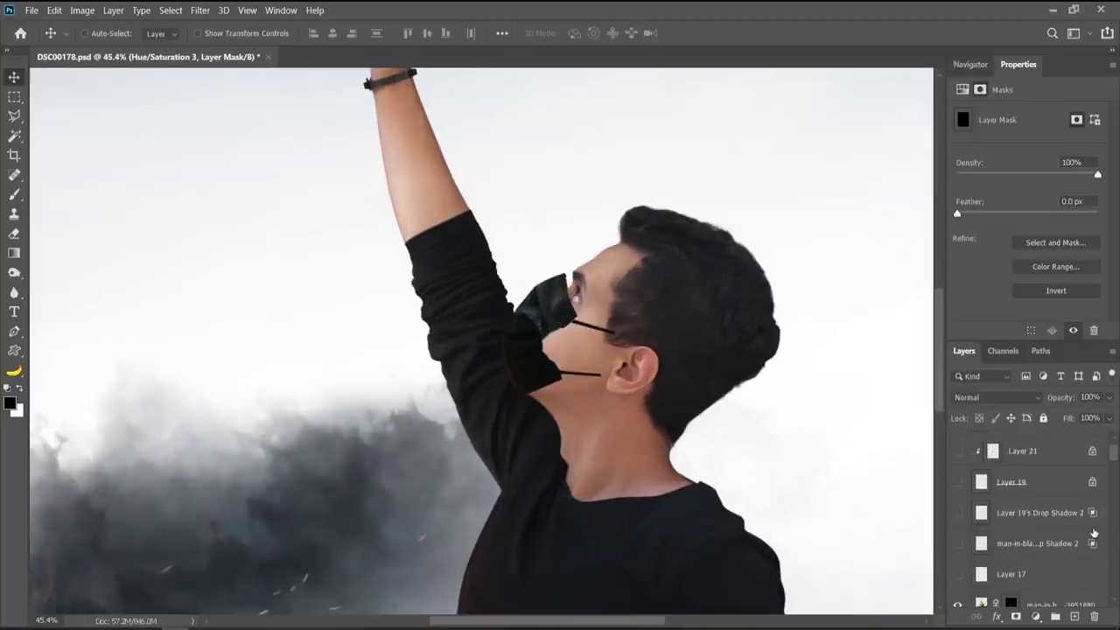
- Hide the man-in-b...-3951880 photo and show Layer 19 with the fitted black face mask, inspecting its edges up close
{"action": "left_click", "coordinate": [958, 575]}
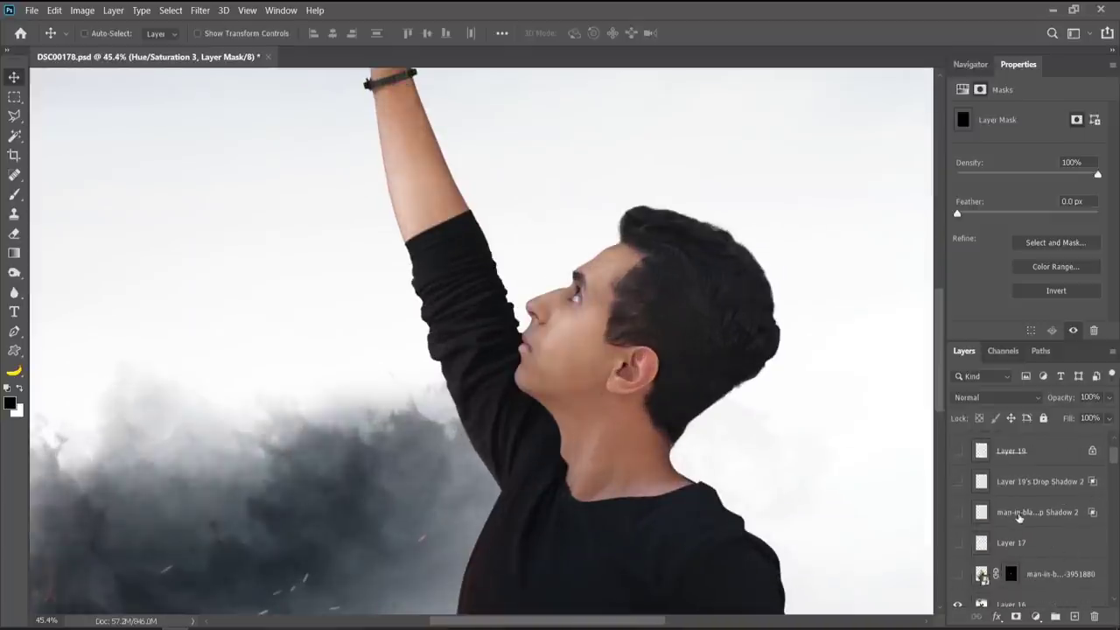
{"action": "scroll", "coordinate": [971, 486], "scroll_direction": "up", "scroll_amount": 1}
{"action": "left_click", "coordinate": [957, 482]}
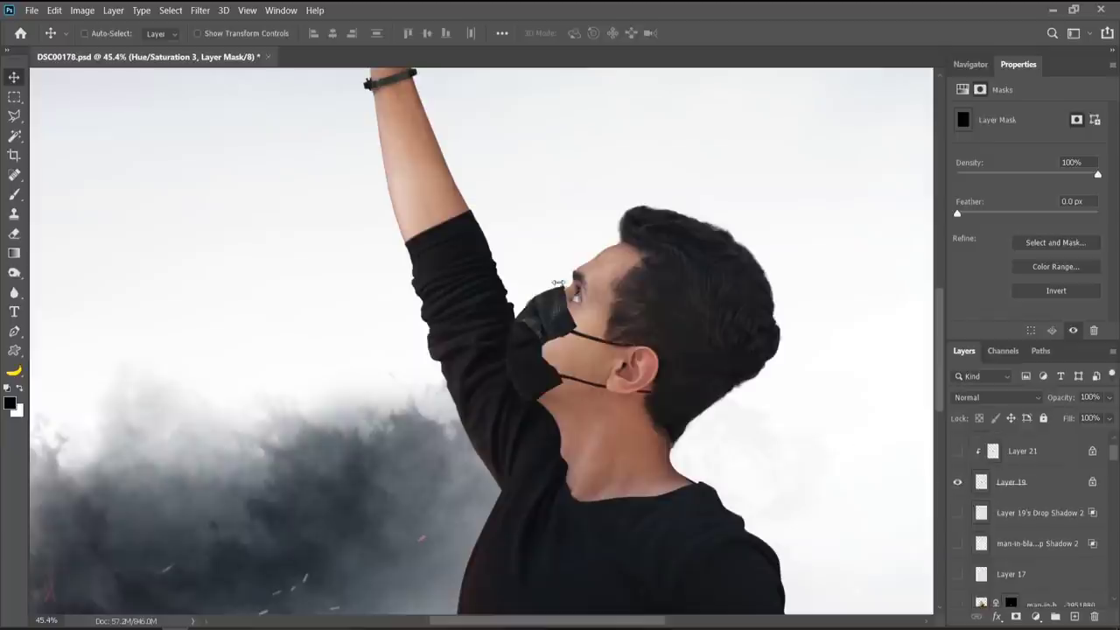
{"action": "scroll", "coordinate": [553, 367], "scroll_direction": "up", "scroll_amount": 3}
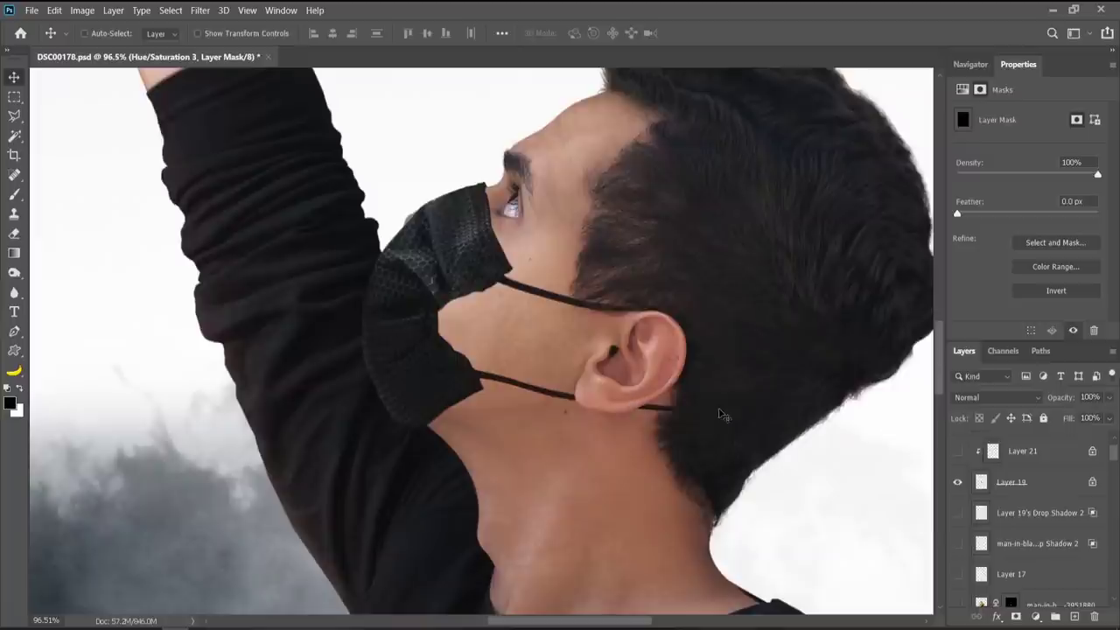
{"action": "scroll", "coordinate": [734, 413], "scroll_direction": "down", "scroll_amount": 2}
{"action": "scroll", "coordinate": [456, 226], "scroll_direction": "up", "scroll_amount": 3}
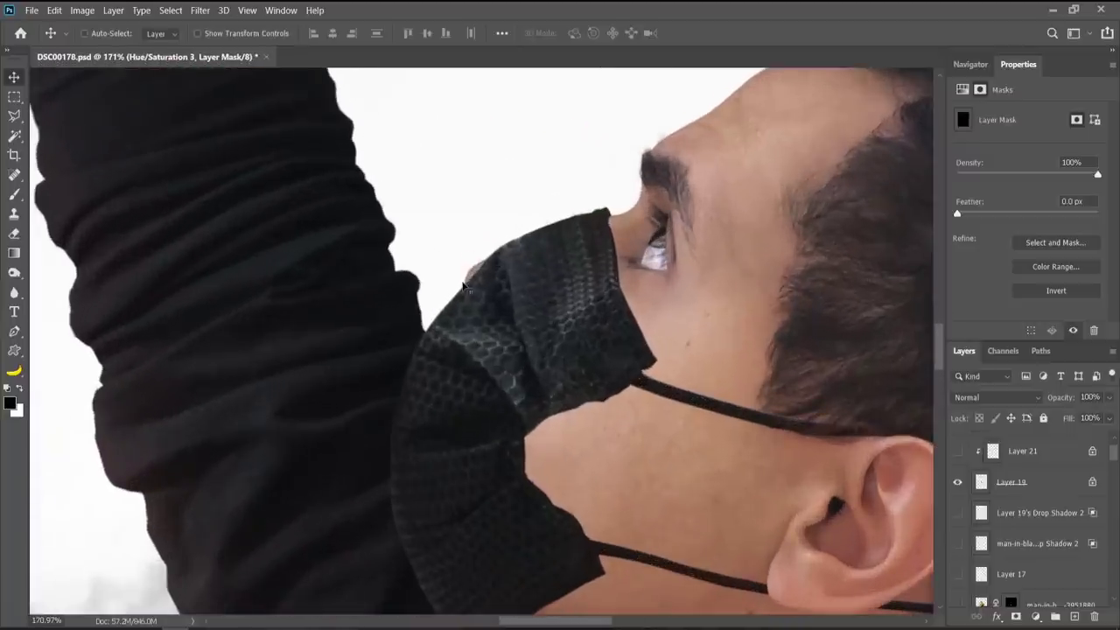
- Show Layer 17 and the two Drop Shadow 2 layers beneath the face mask
{"action": "left_click", "coordinate": [959, 575]}
{"action": "scroll", "coordinate": [476, 278], "scroll_direction": "down", "scroll_amount": 2}
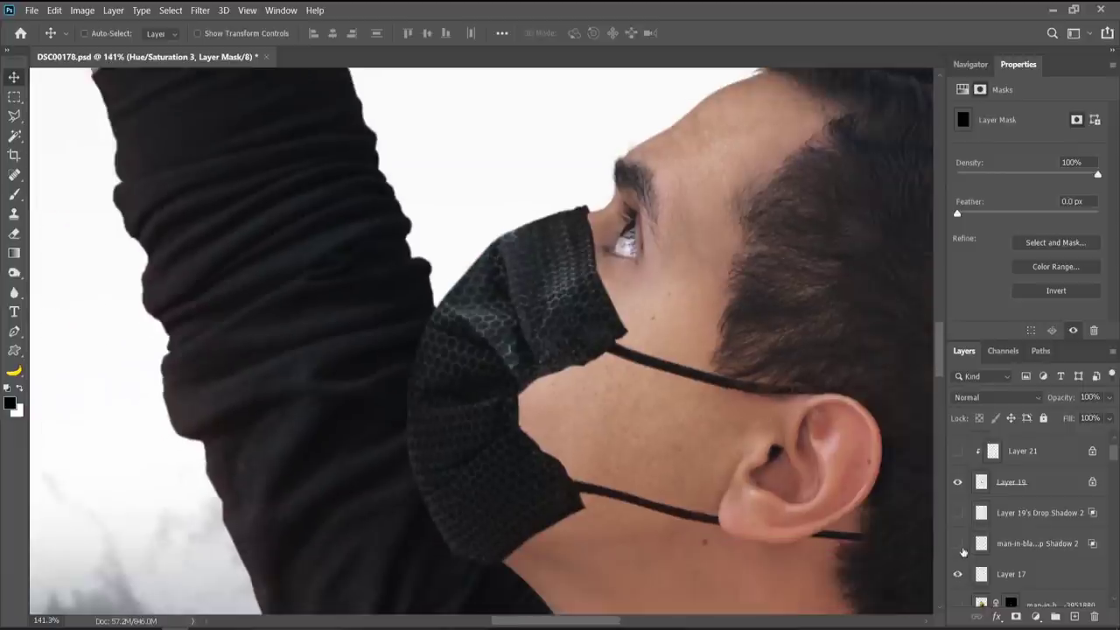
{"action": "left_click_drag", "start_coordinate": [958, 548], "coordinate": [957, 525]}
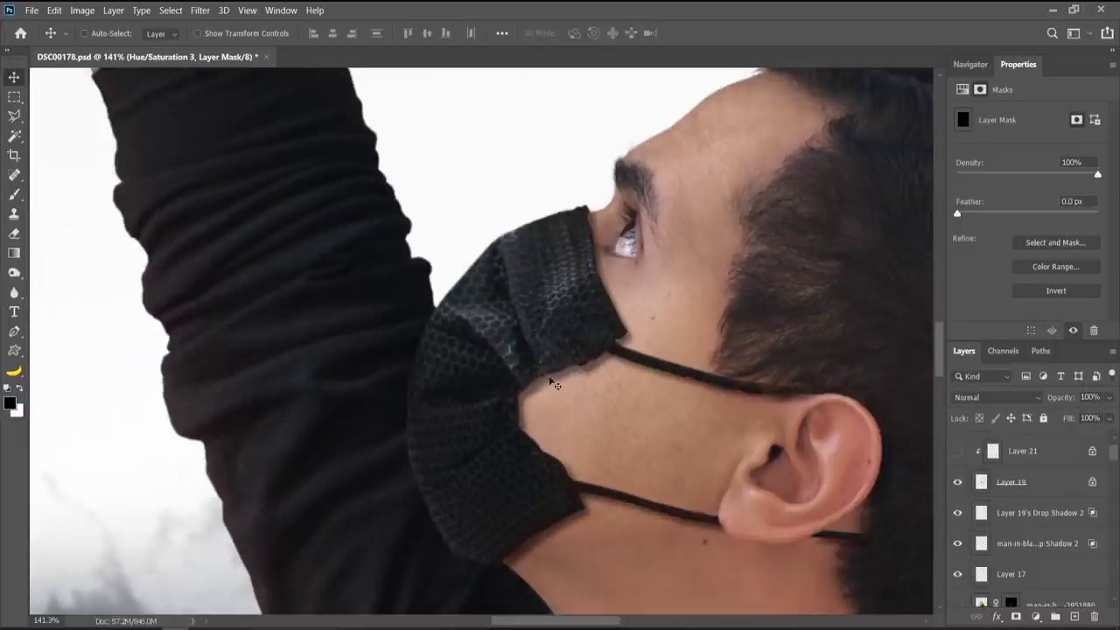
{"action": "scroll", "coordinate": [642, 478], "scroll_direction": "down", "scroll_amount": 3}
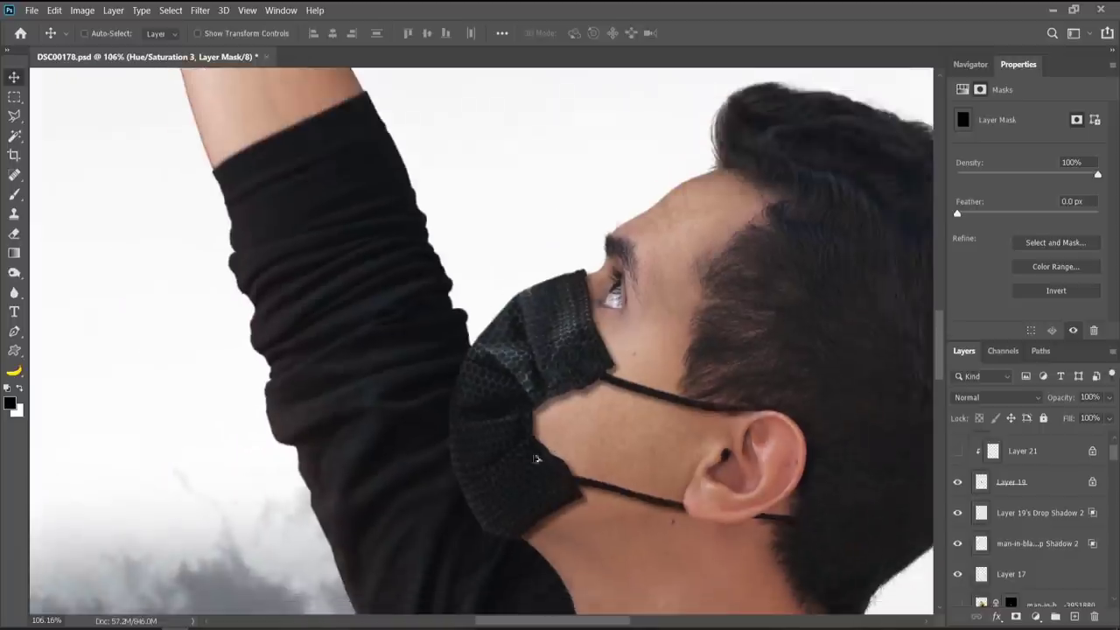
- Show and select Layer 21, the Overlay design clipped to the front of the face mask
{"action": "key", "text": "ctrl+shift+alt+n"}
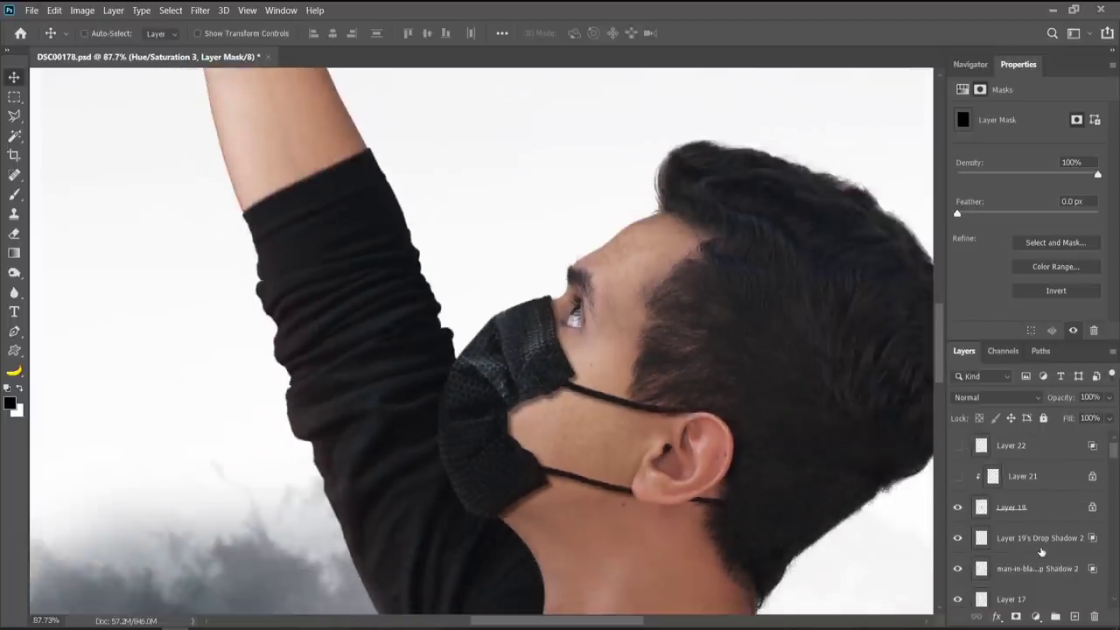
{"action": "scroll", "coordinate": [524, 410], "scroll_direction": "up", "scroll_amount": 3}
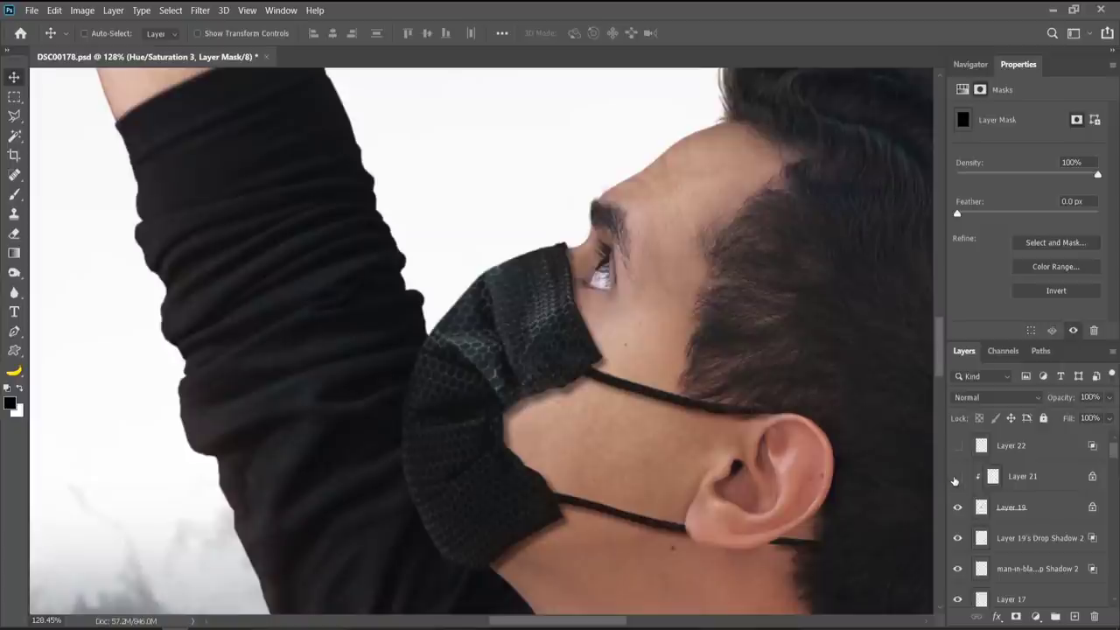
{"action": "left_click", "coordinate": [957, 476]}
{"action": "left_click", "coordinate": [1041, 476]}
{"action": "left_click_drag", "start_coordinate": [480, 438], "coordinate": [505, 433]}
{"action": "key", "text": "ctrl"}
{"action": "left_click_drag", "start_coordinate": [483, 368], "coordinate": [412, 368]}
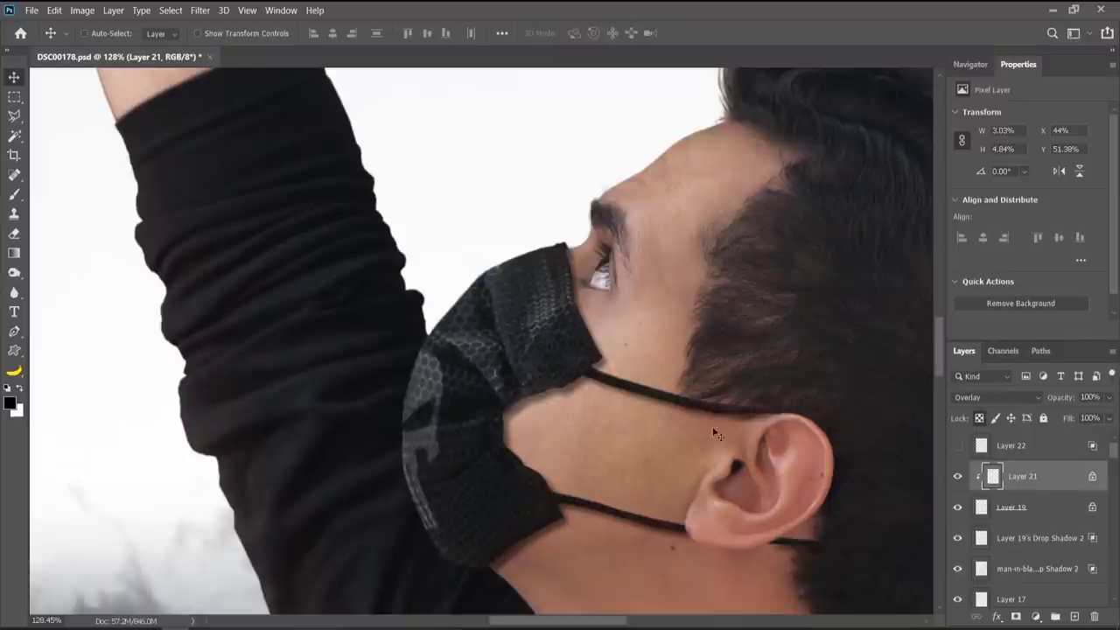
- Show and select Layer 22, the skull and crossbones on the face mask, and inspect it up close and in the full composite
{"action": "left_click", "coordinate": [957, 446]}
{"action": "left_click", "coordinate": [997, 445]}
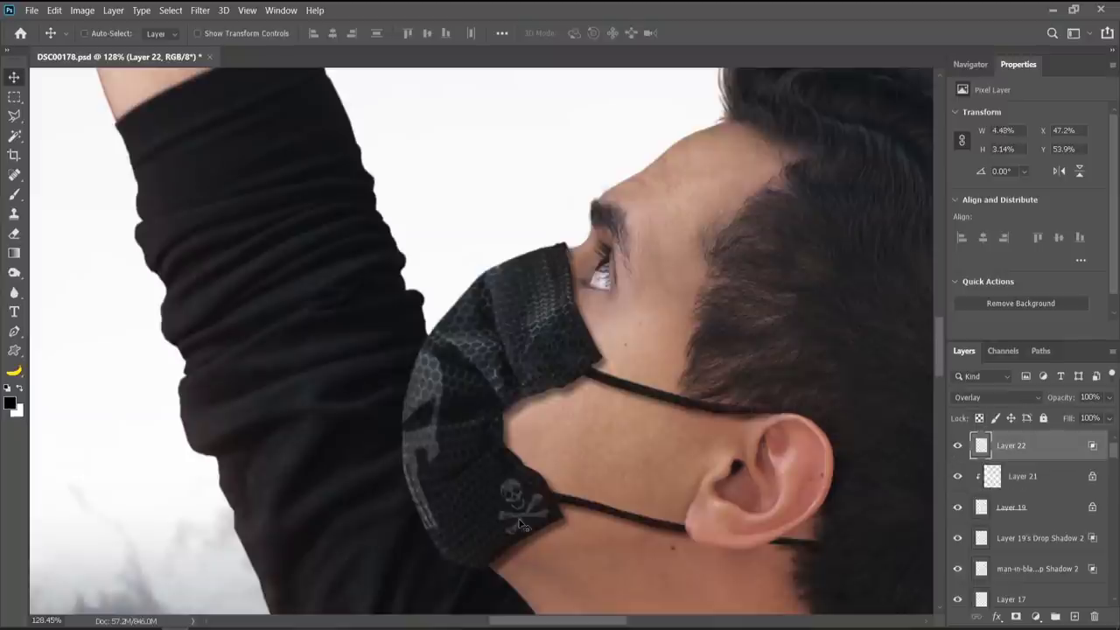
{"action": "scroll", "coordinate": [521, 518], "scroll_direction": "up", "scroll_amount": 5}
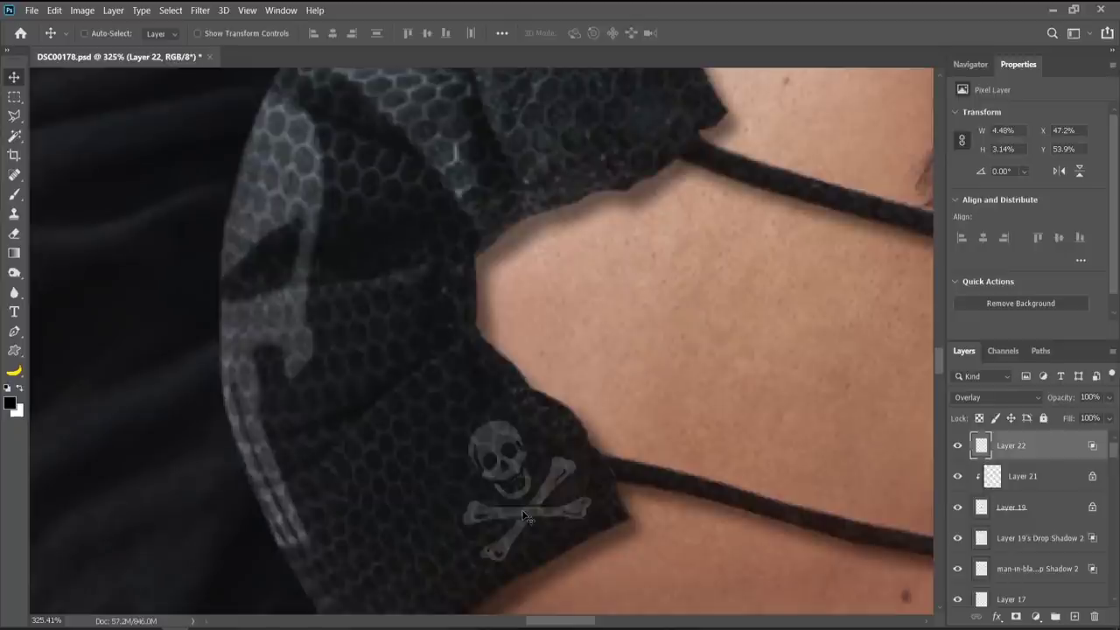
{"action": "scroll", "coordinate": [521, 516], "scroll_direction": "down", "scroll_amount": 6}
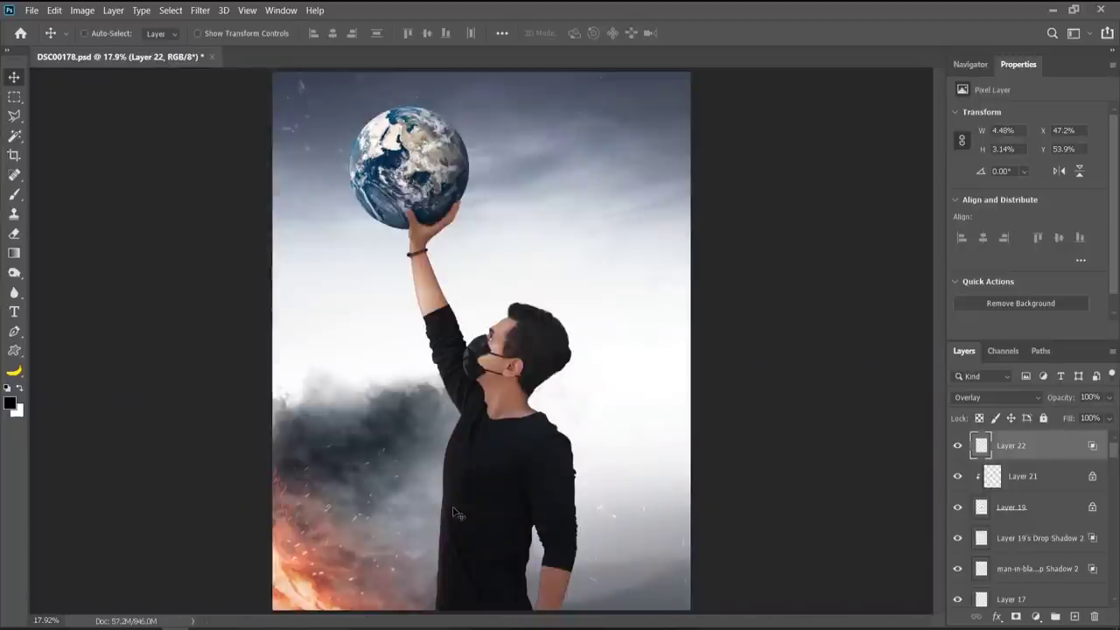